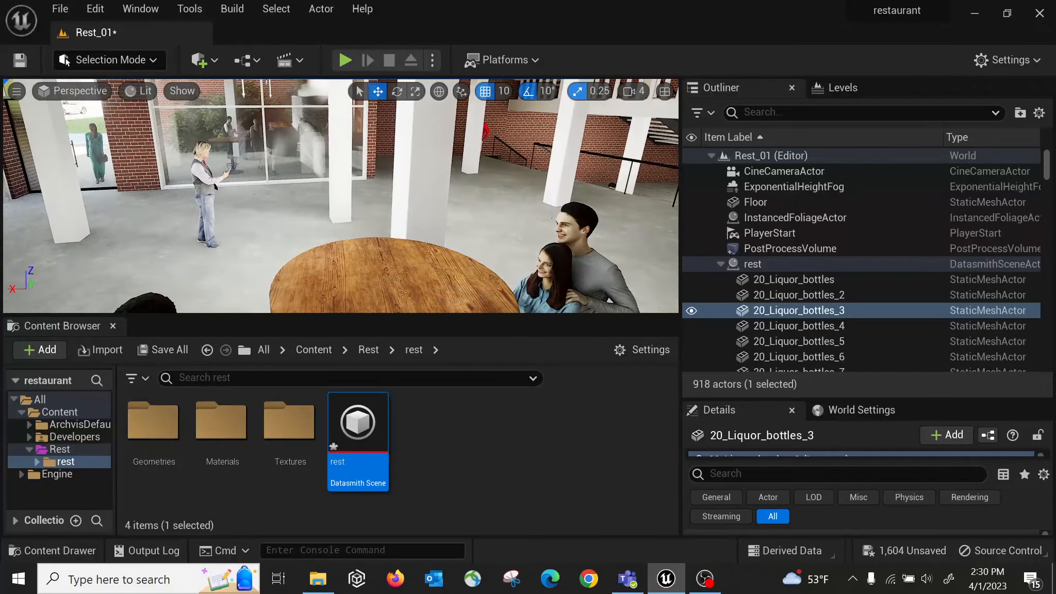
{"action": "key", "text": "w"}
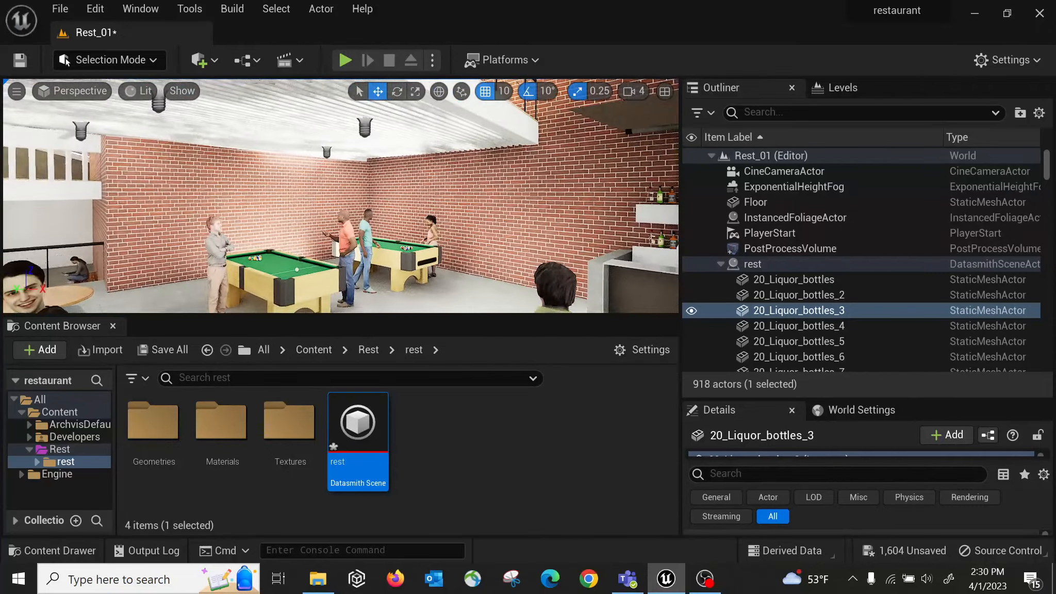
{"action": "key", "text": "w"}
{"action": "key", "text": "w"}
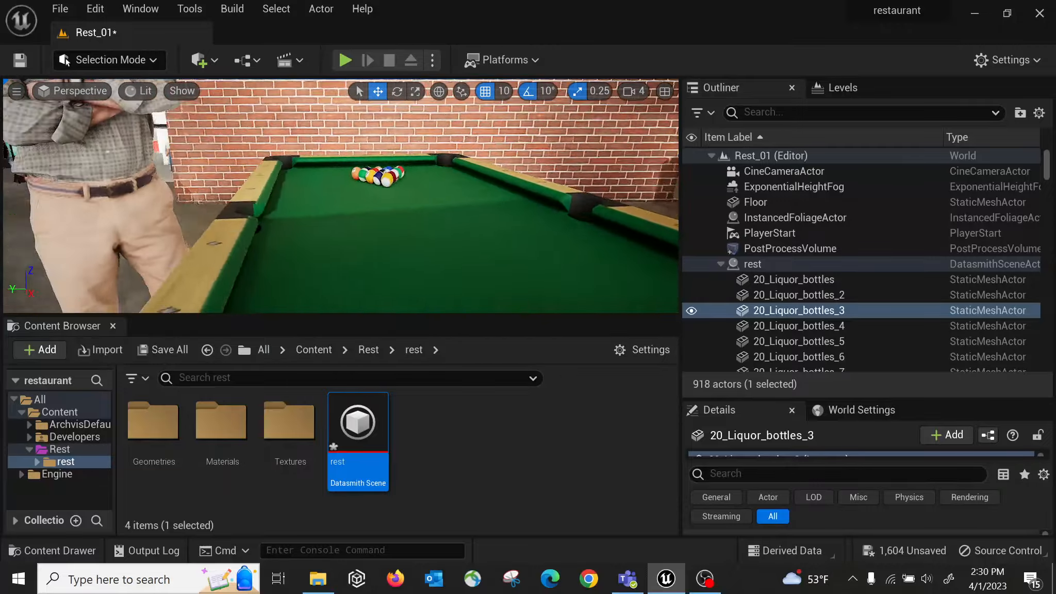
{"action": "key", "text": "s"}
{"action": "key", "text": "s"}
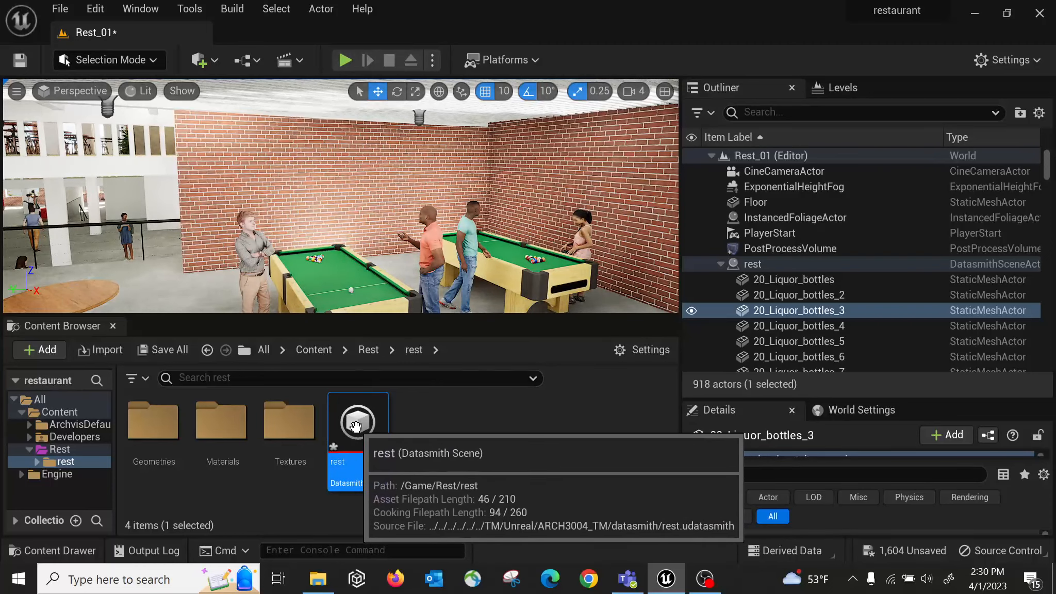
Step: Open the rest Datasmith scene asset, examine its Datasmith element lists and static mesh entries, and close it
{"action": "double_click", "coordinate": [356, 426]}
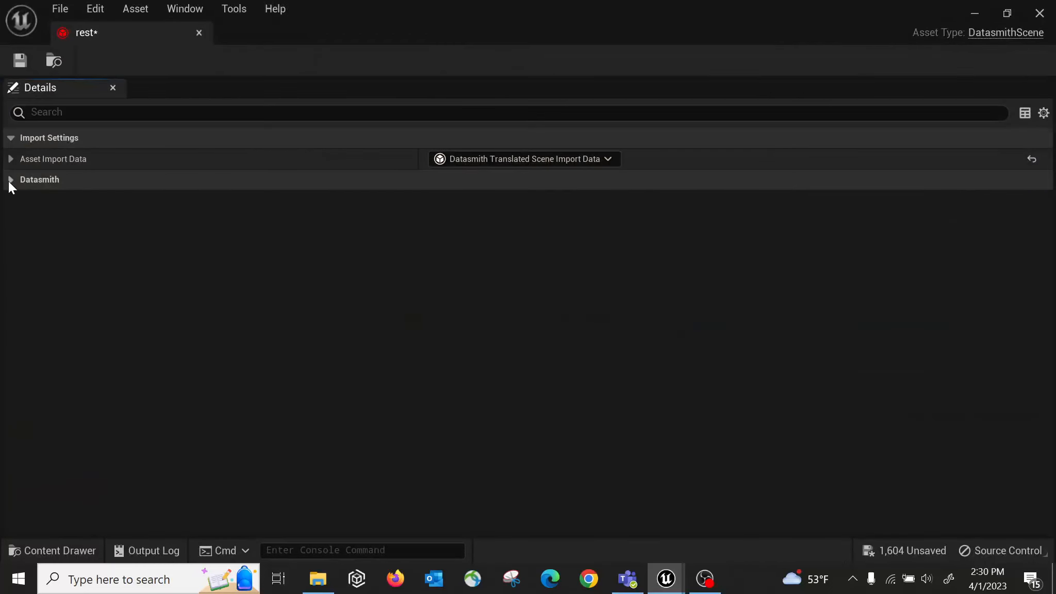
{"action": "left_click", "coordinate": [10, 180]}
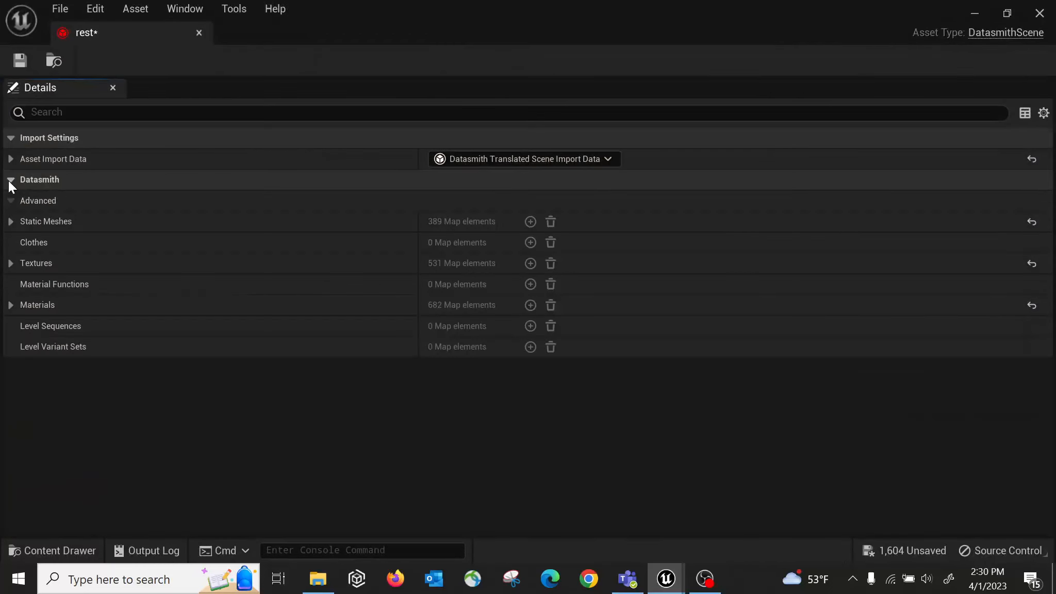
{"action": "left_click", "coordinate": [11, 221]}
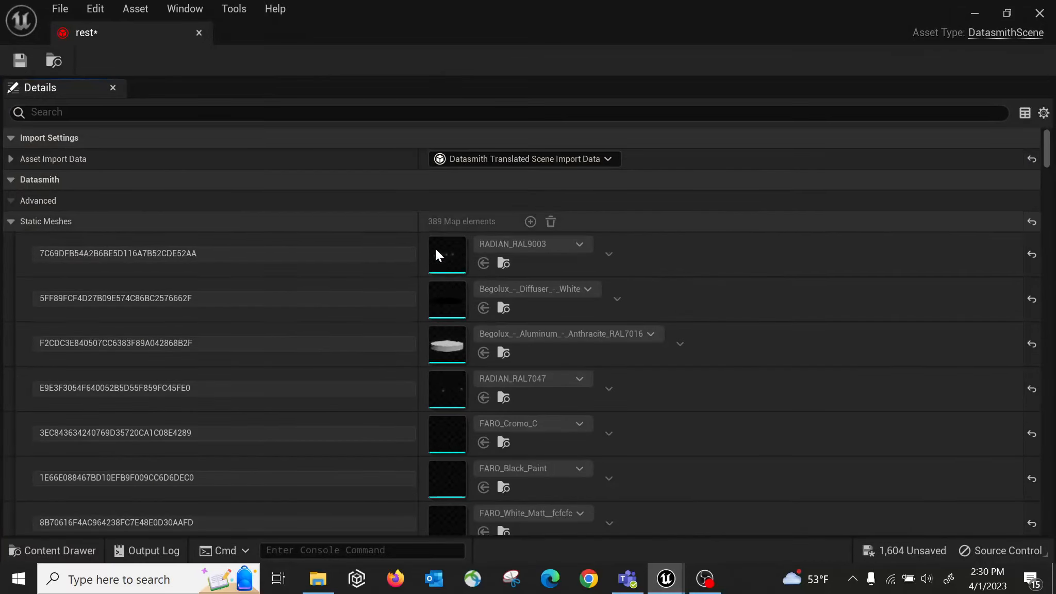
{"action": "left_click", "coordinate": [10, 222]}
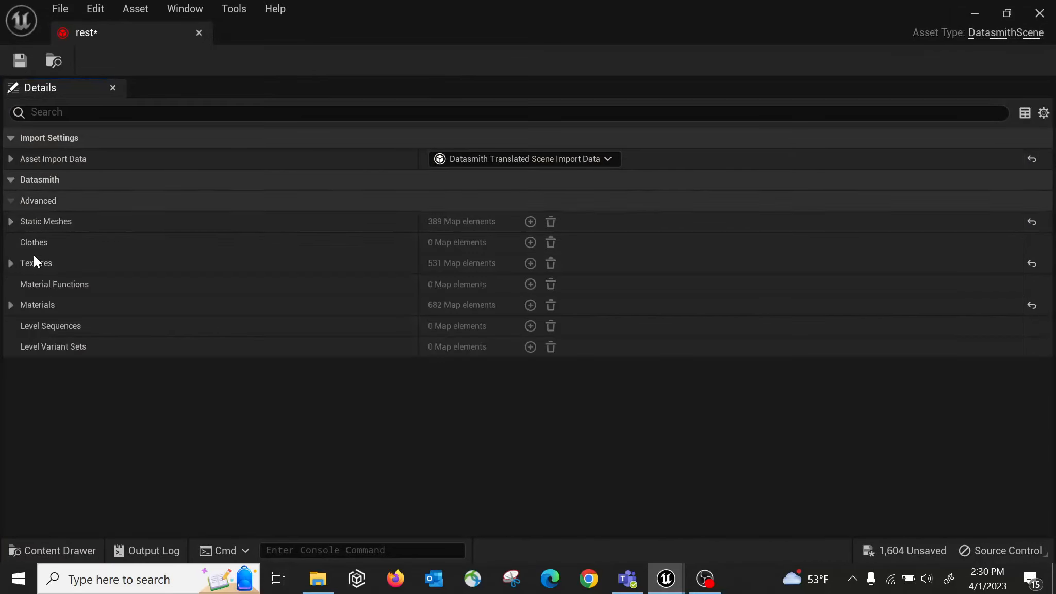
{"action": "left_click", "coordinate": [199, 33]}
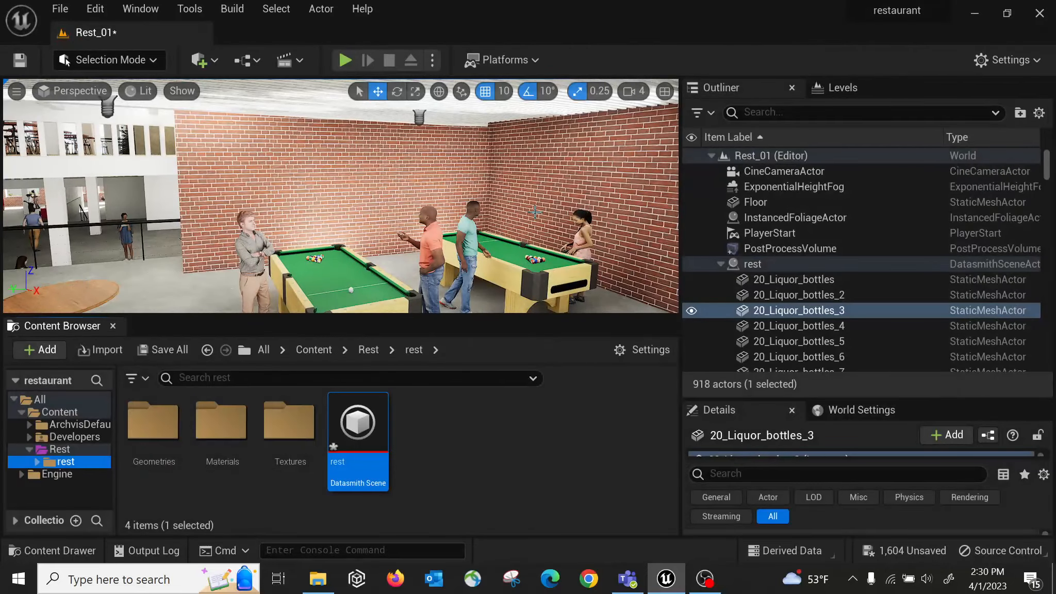
Step: Save all modified content of the restaurant project, keeping every listed asset selected
{"action": "right_click_drag", "start_coordinate": [535, 212], "coordinate": [361, 225]}
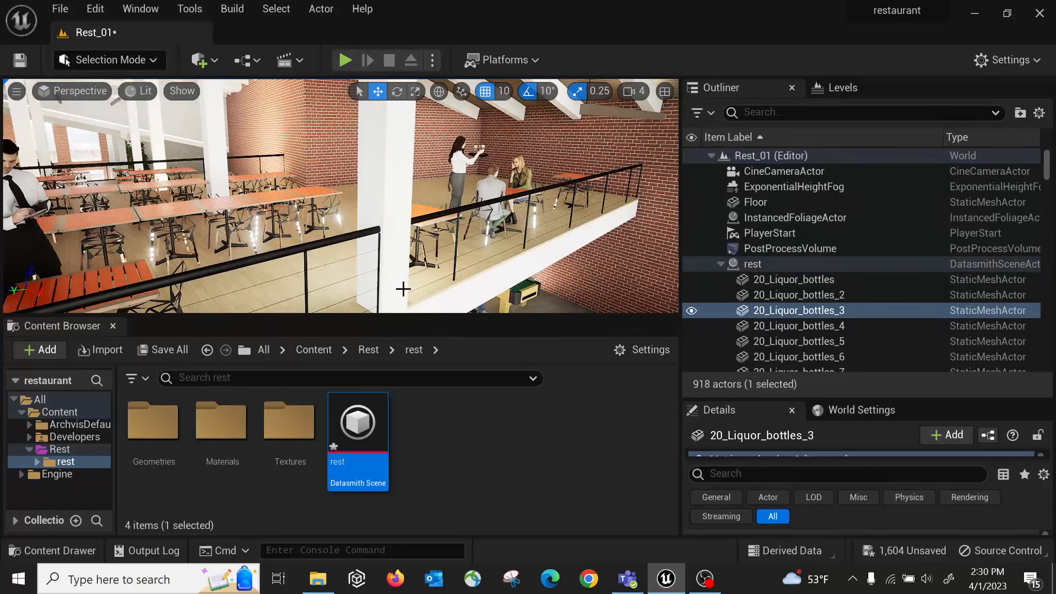
{"action": "left_click", "coordinate": [159, 351]}
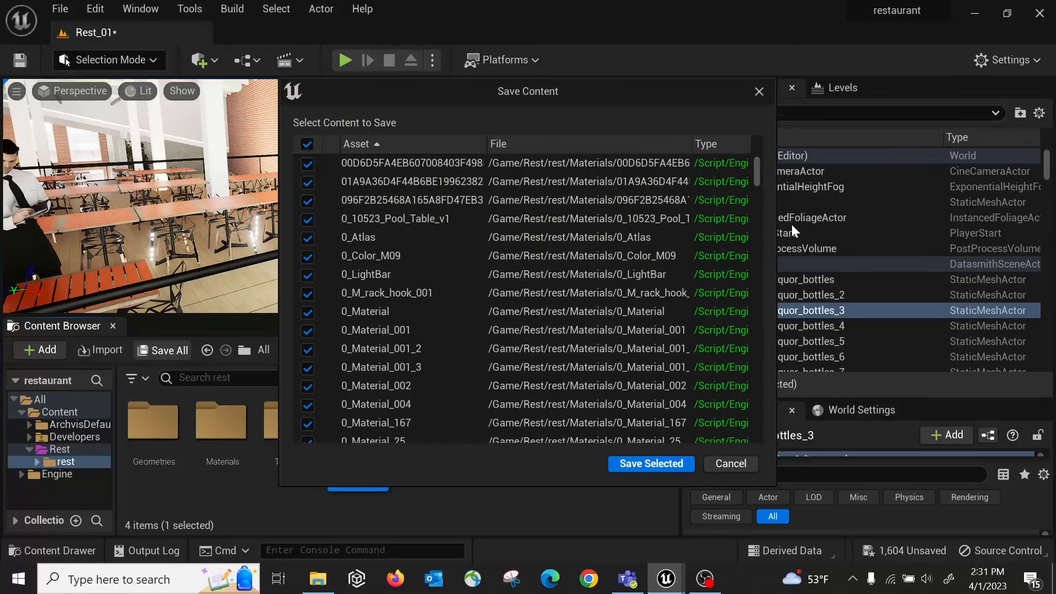
{"action": "left_click_drag", "start_coordinate": [757, 164], "coordinate": [758, 357]}
{"action": "left_click", "coordinate": [645, 465]}
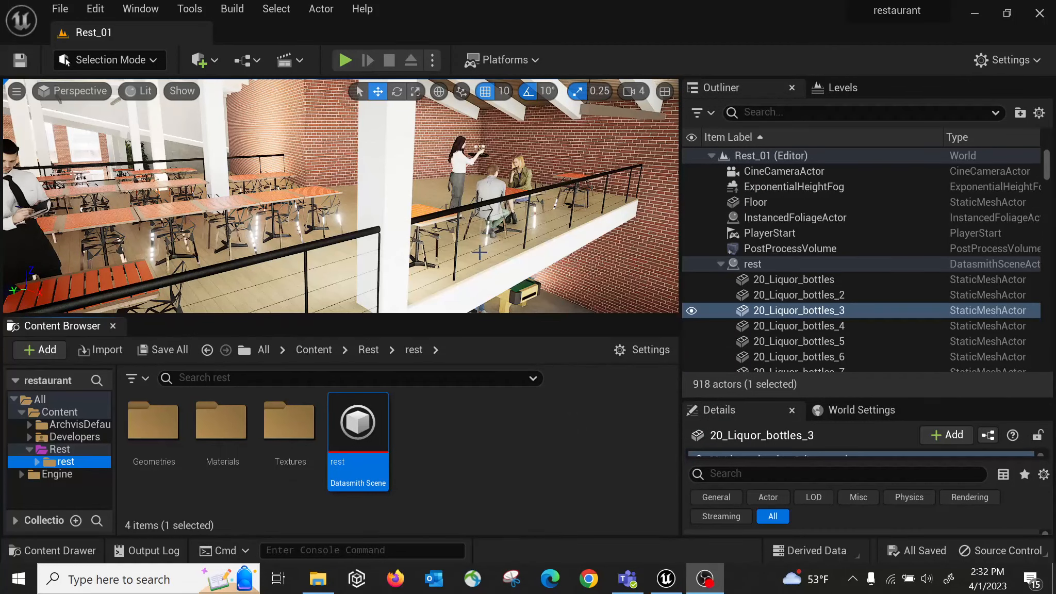
Step: Enlarge the viewport and start a play session from the Brick__Common wall on the upper dining floor
{"action": "right_click_drag", "start_coordinate": [341, 195], "coordinate": [245, 175]}
{"action": "left_click_drag", "start_coordinate": [476, 315], "coordinate": [474, 351]}
{"action": "right_click_drag", "start_coordinate": [428, 289], "coordinate": [407, 253]}
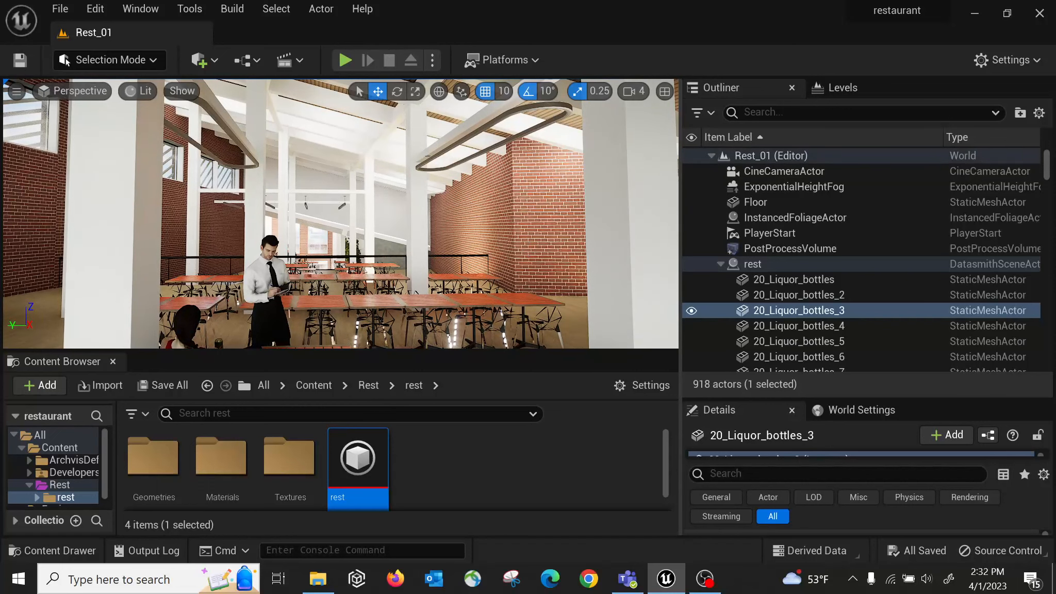
{"action": "right_click", "coordinate": [529, 249]}
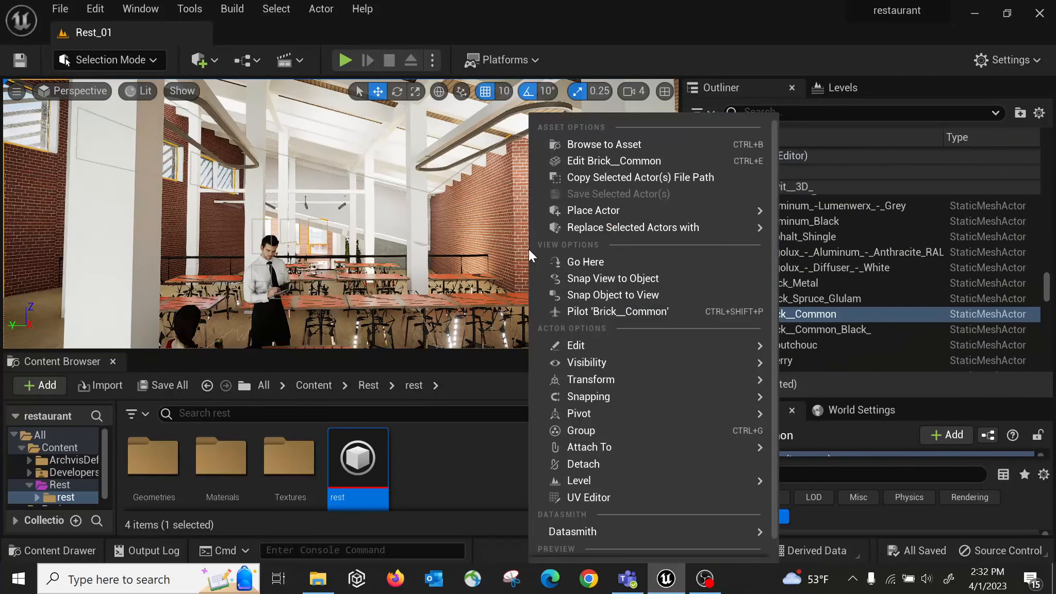
{"action": "mouse_move", "coordinate": [603, 358]}
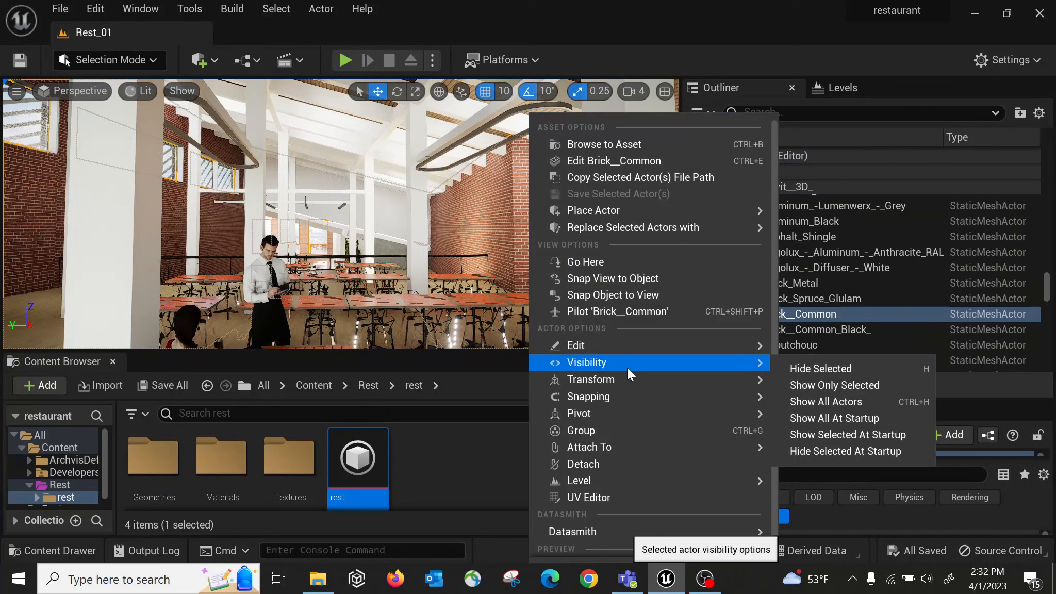
{"action": "scroll", "coordinate": [635, 379], "scroll_direction": "down", "scroll_amount": 1}
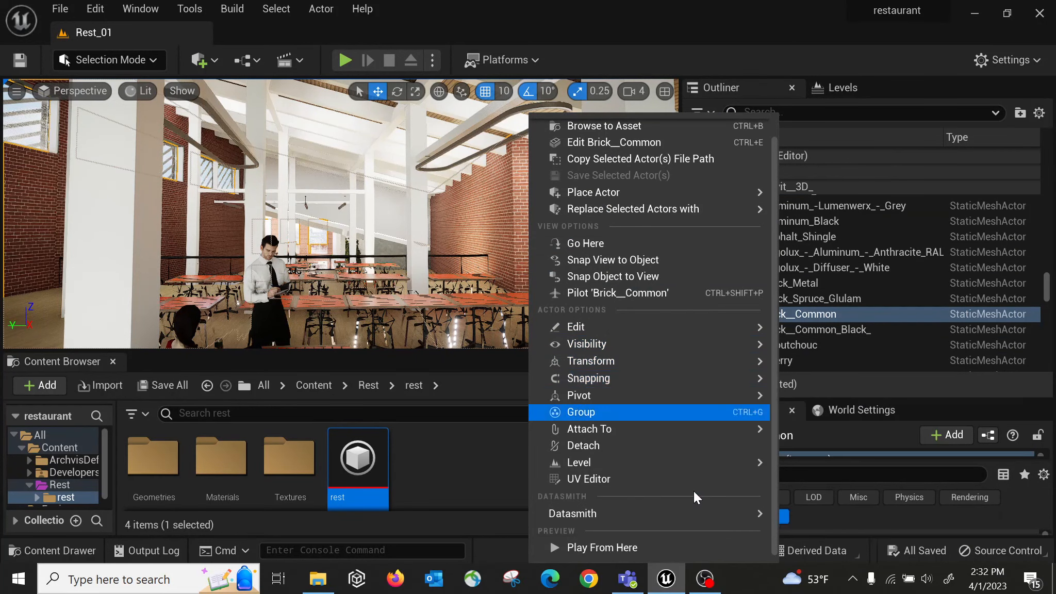
{"action": "left_click", "coordinate": [632, 548]}
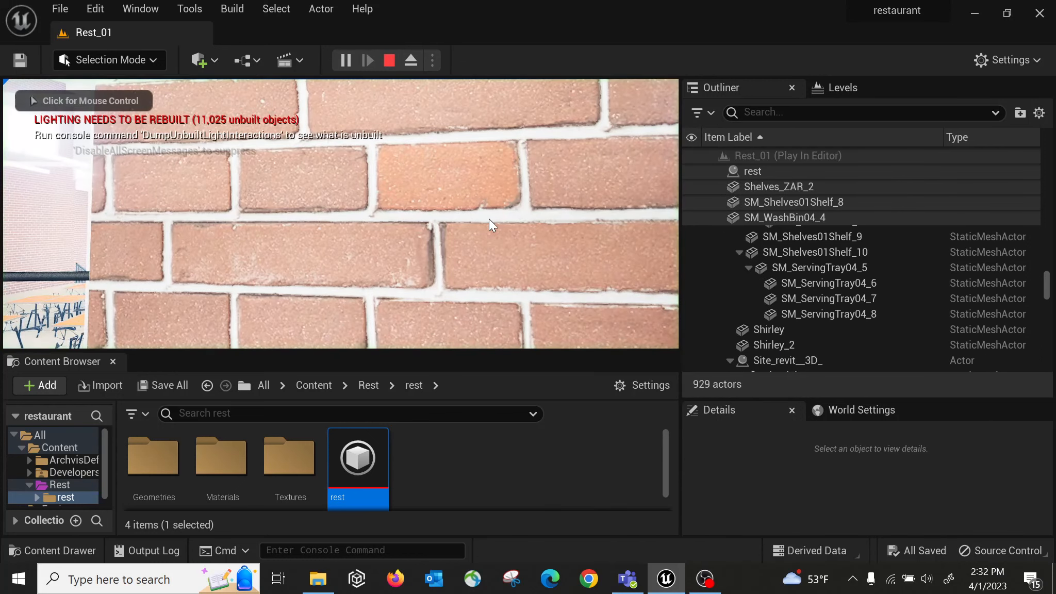
Step: Walk through the upper dining floor and down to the red booth seating in the running play session
{"action": "left_click", "coordinate": [419, 234]}
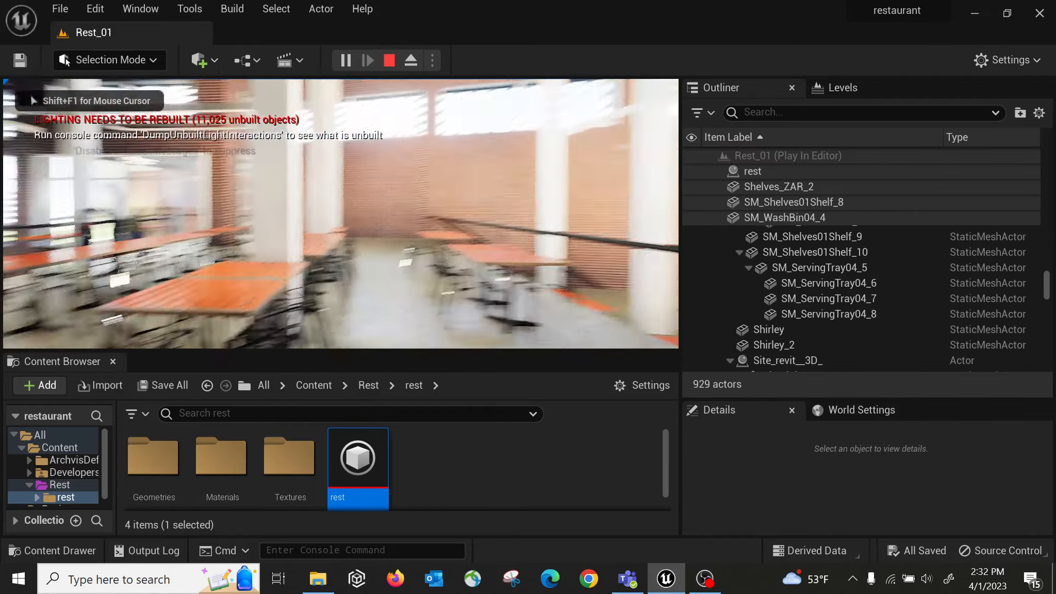
{"action": "key", "text": "w"}
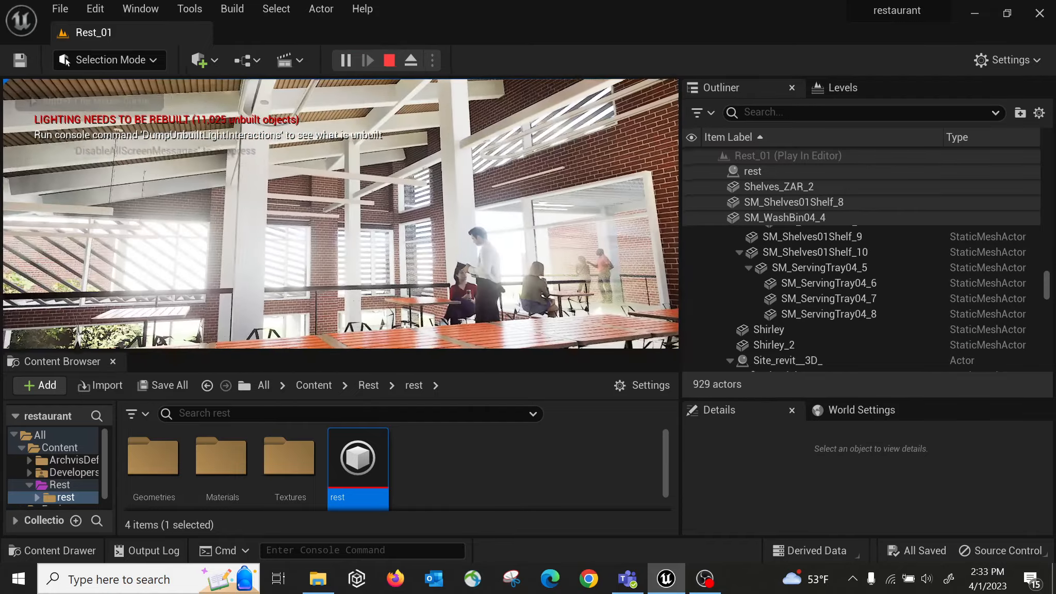
{"action": "key", "text": "w"}
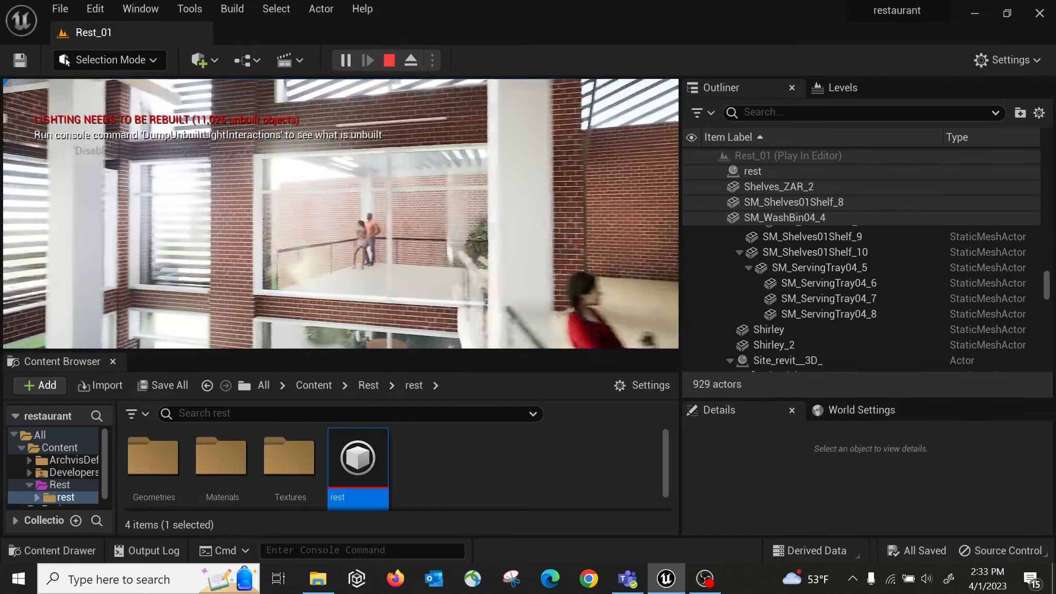
{"action": "key", "text": "w"}
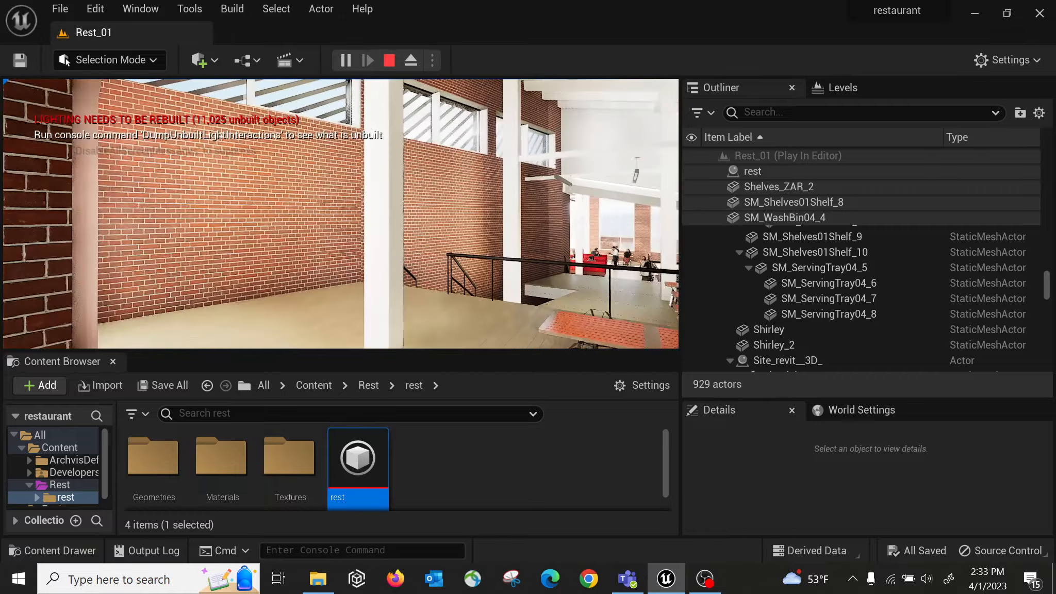
{"action": "key", "text": "w"}
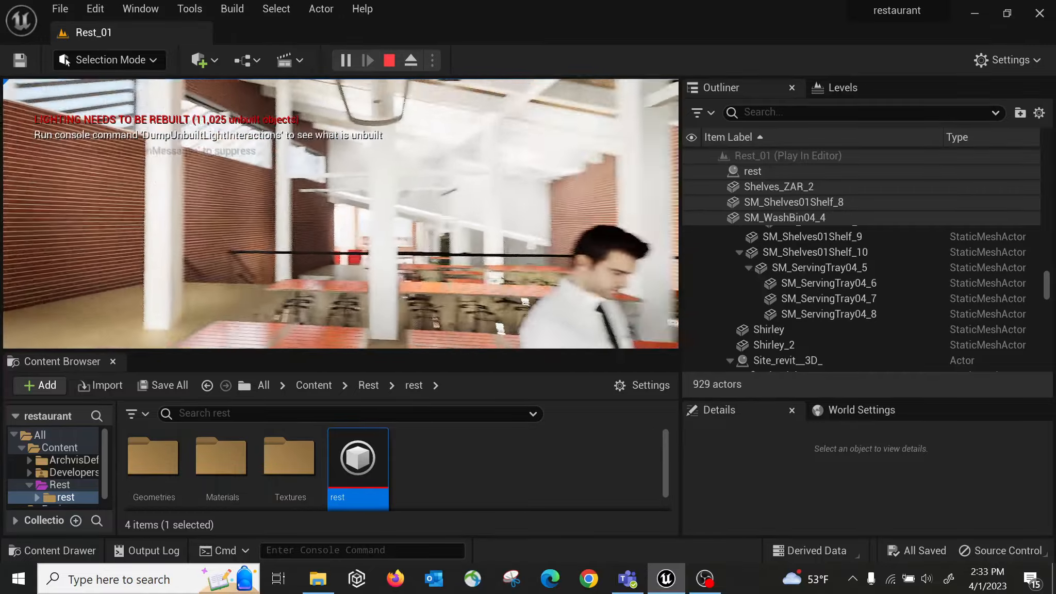
{"action": "key", "text": "w"}
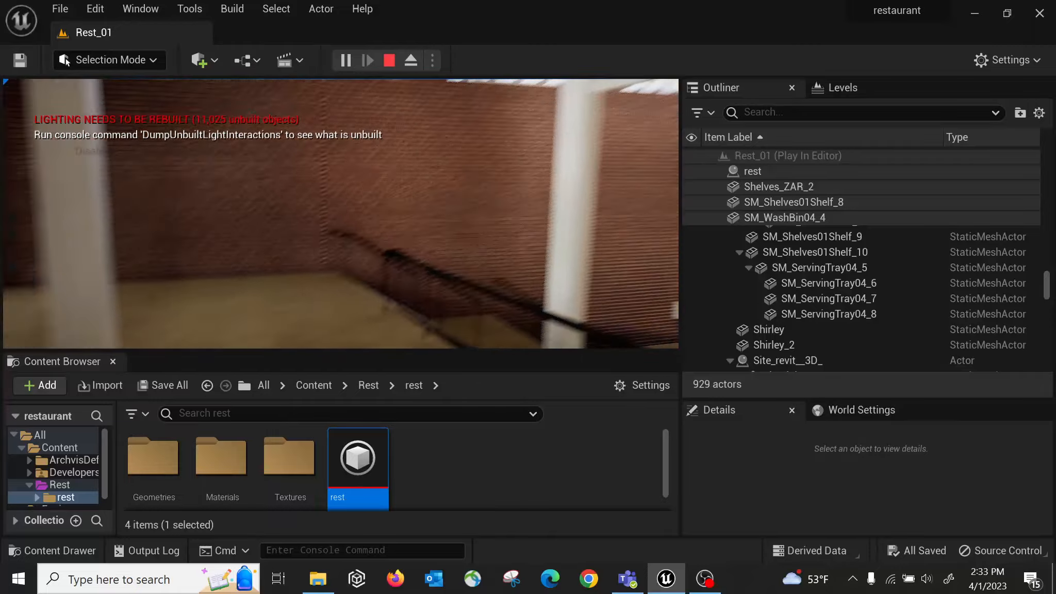
{"action": "key", "text": "w"}
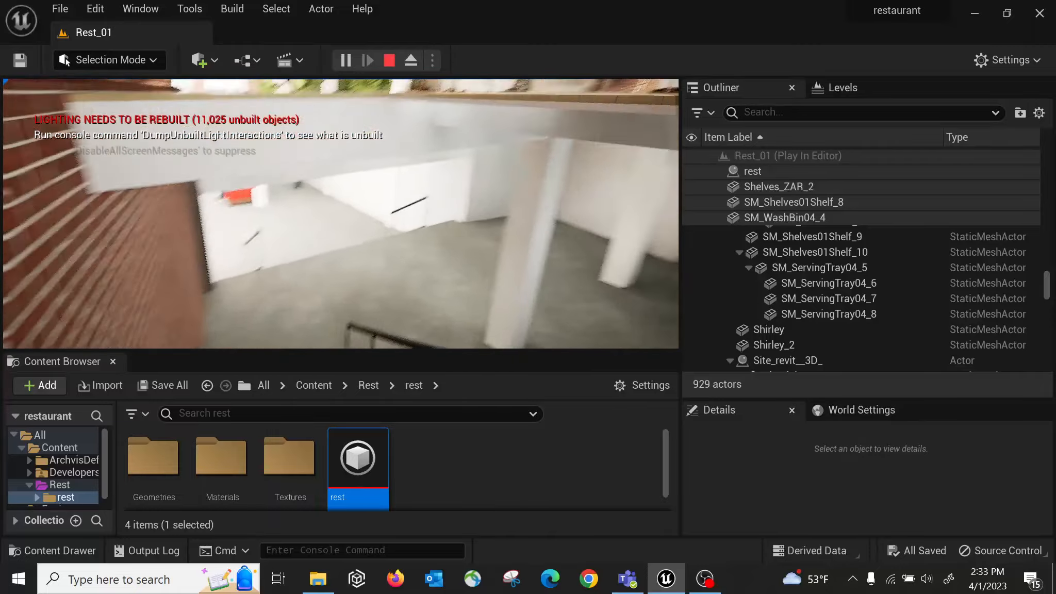
{"action": "key", "text": "w"}
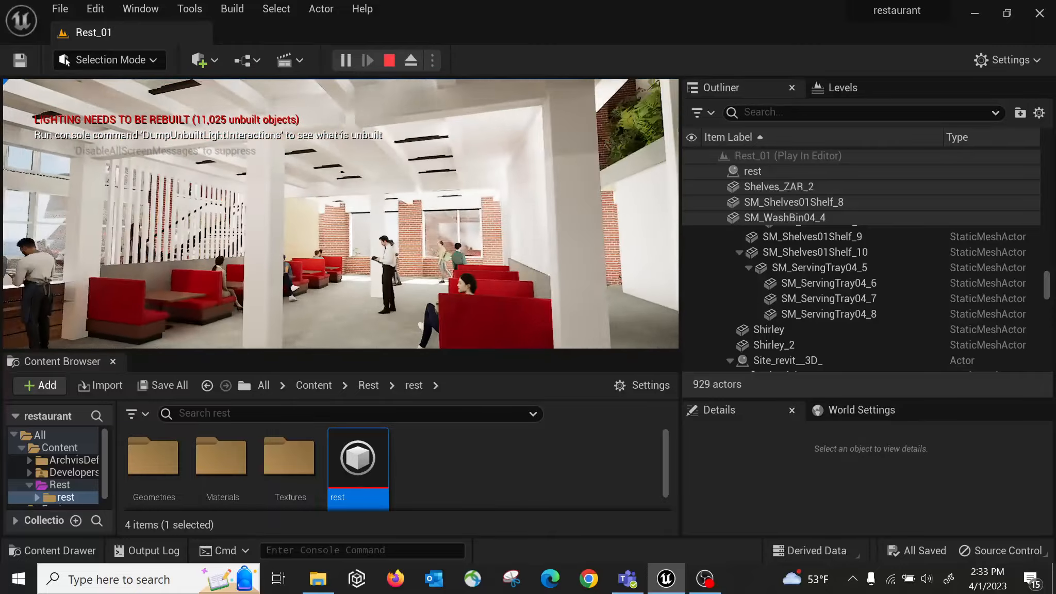
Step: Tour the building's exterior, roofs, street and planted patio in play mode, and return to the ground-floor interior
{"action": "key", "text": "w"}
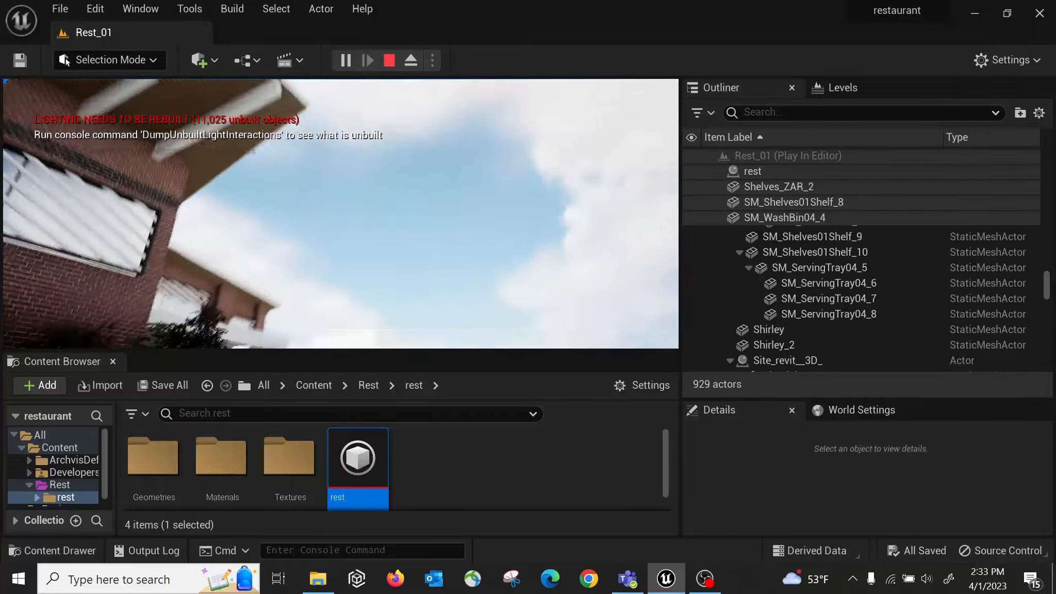
{"action": "key", "text": "w"}
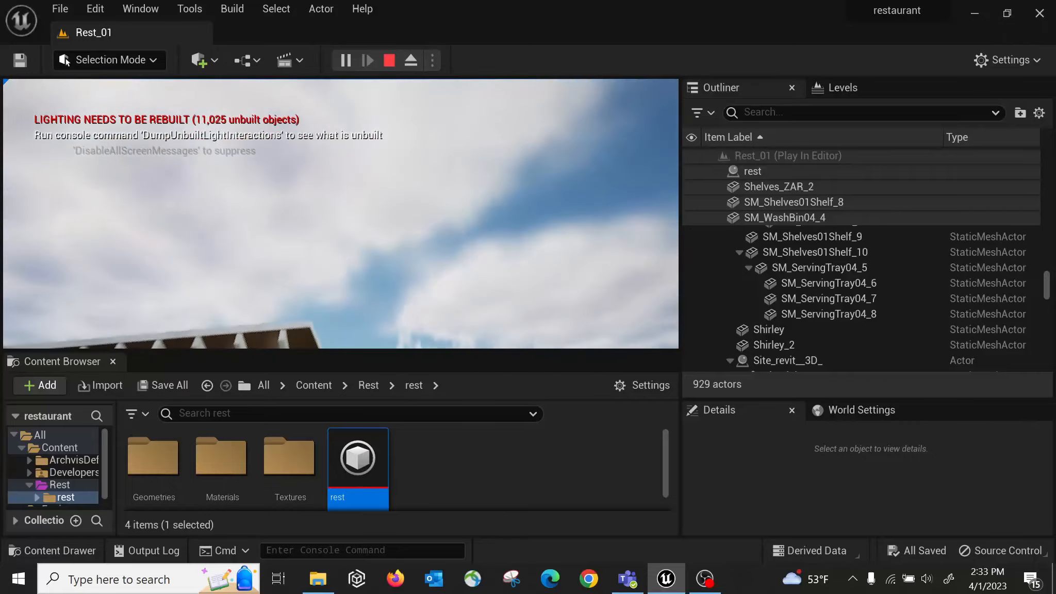
{"action": "key", "text": "s"}
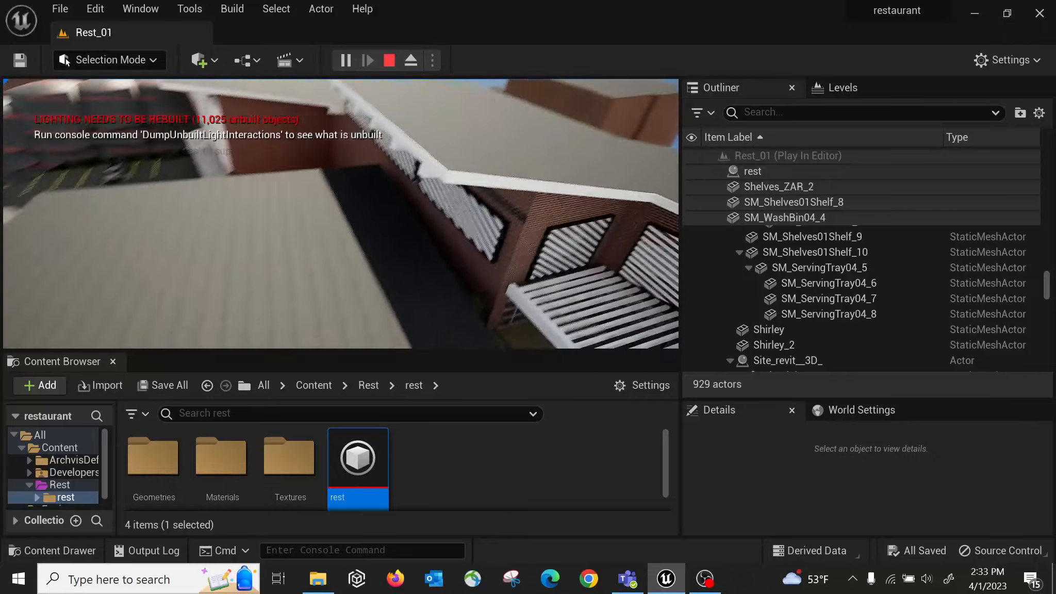
{"action": "key", "text": "s"}
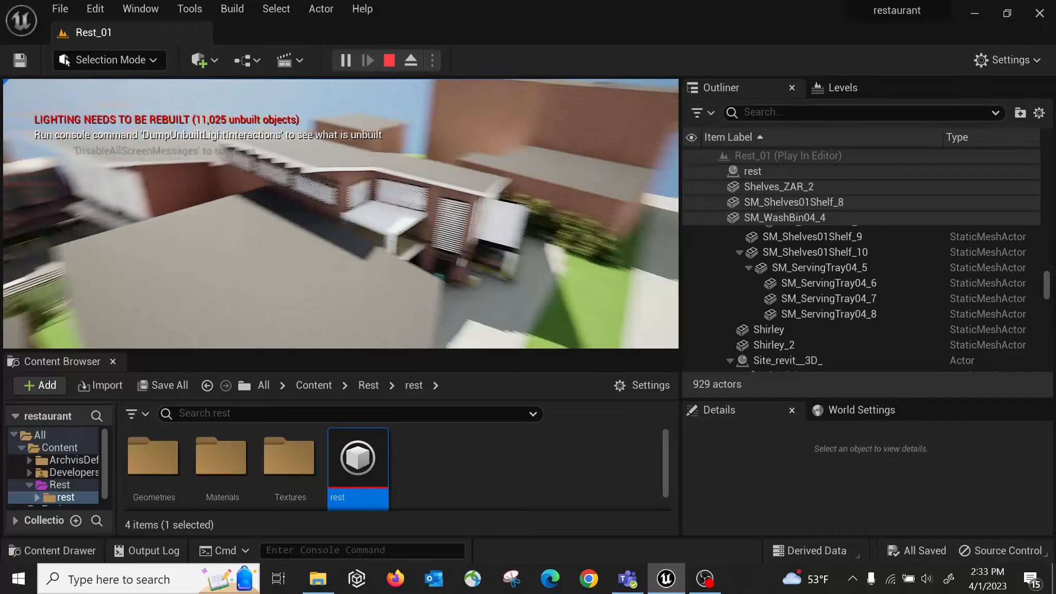
{"action": "key", "text": "w"}
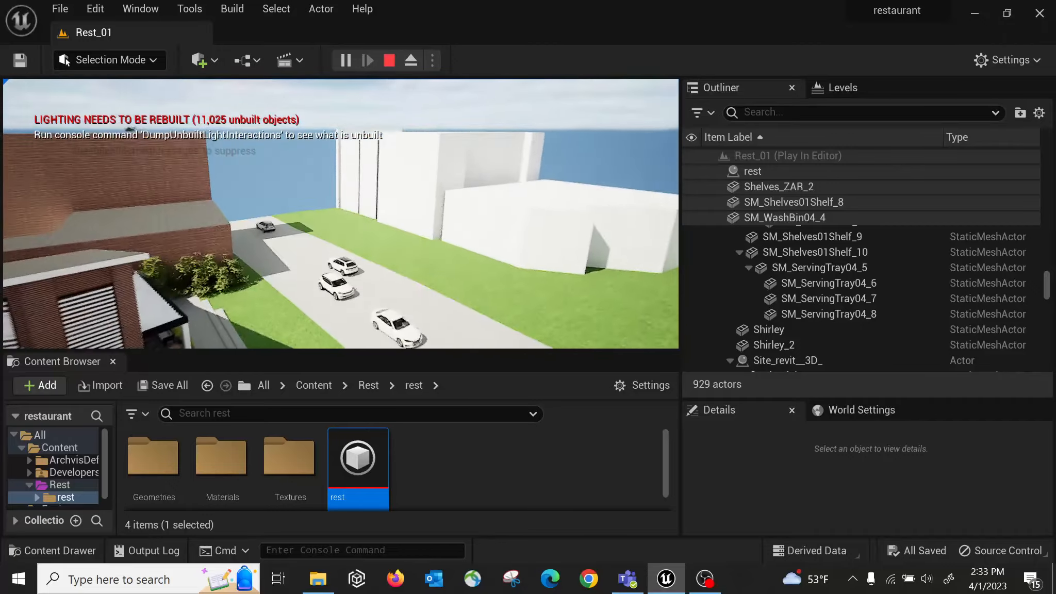
{"action": "key", "text": "w"}
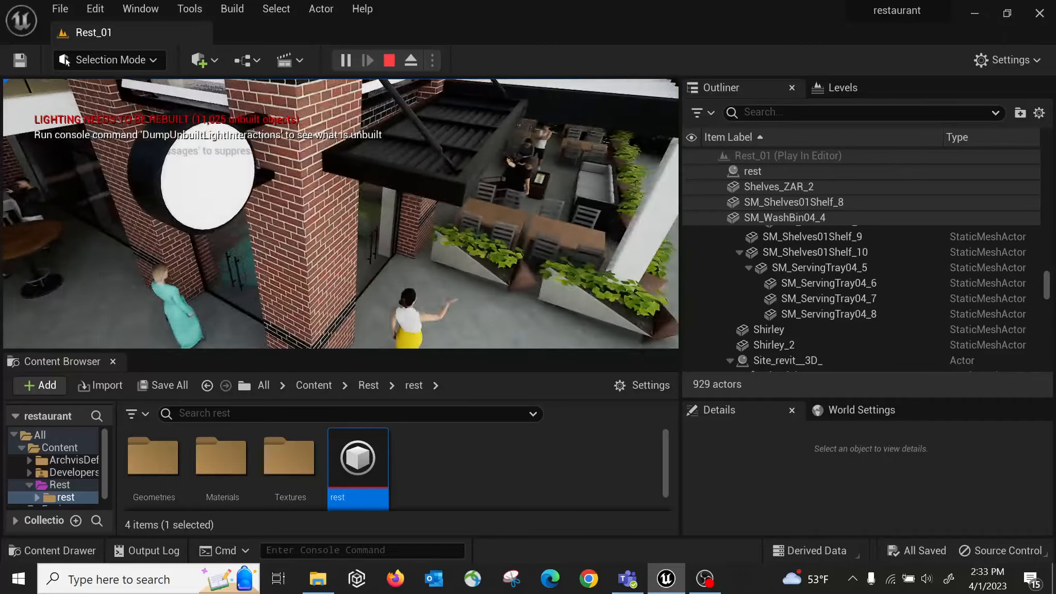
{"action": "key", "text": "w"}
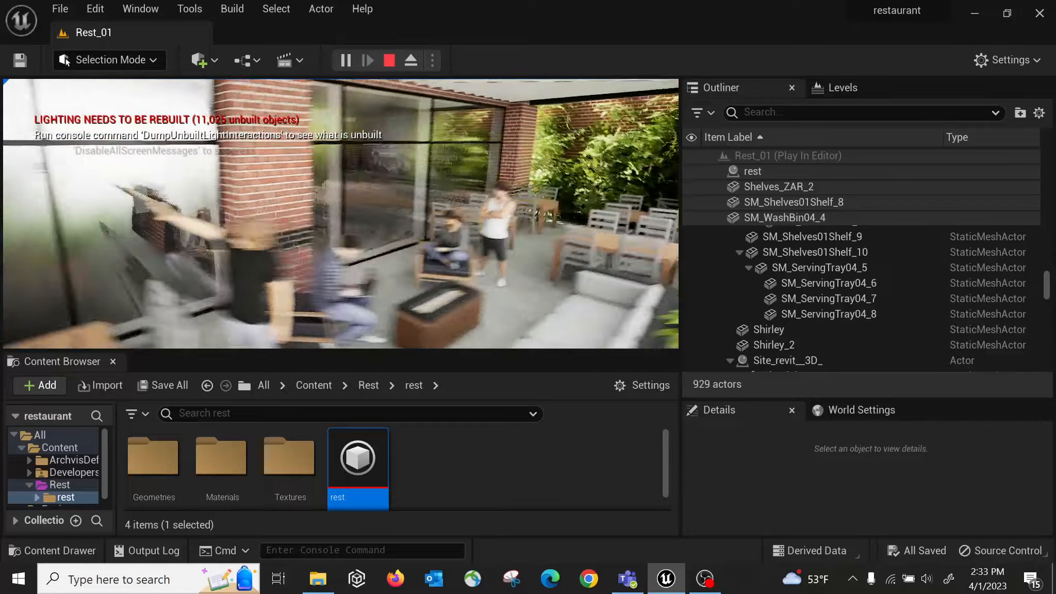
{"action": "key", "text": "w"}
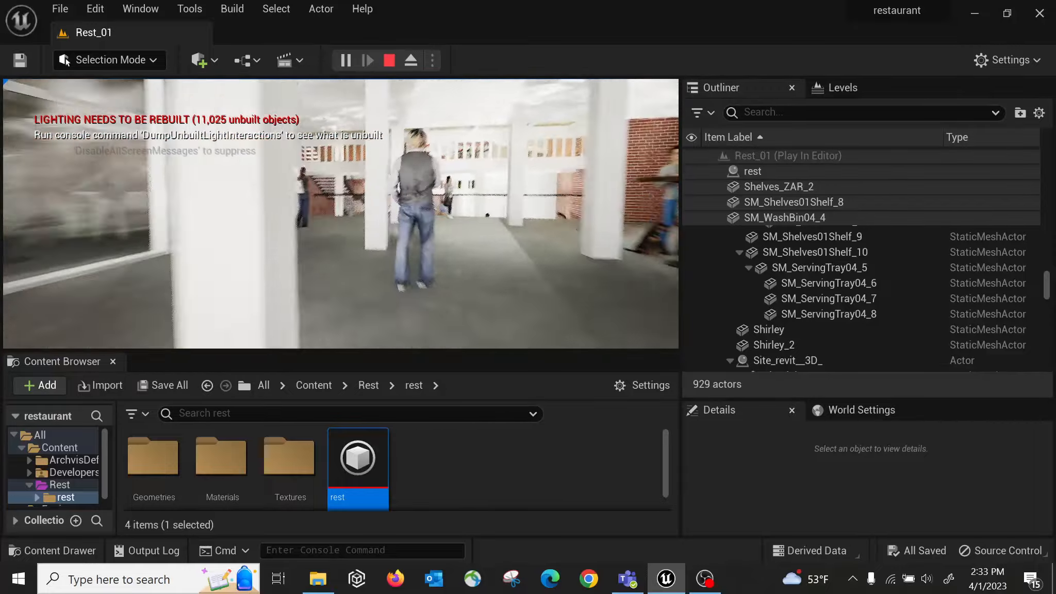
{"action": "key", "text": "w"}
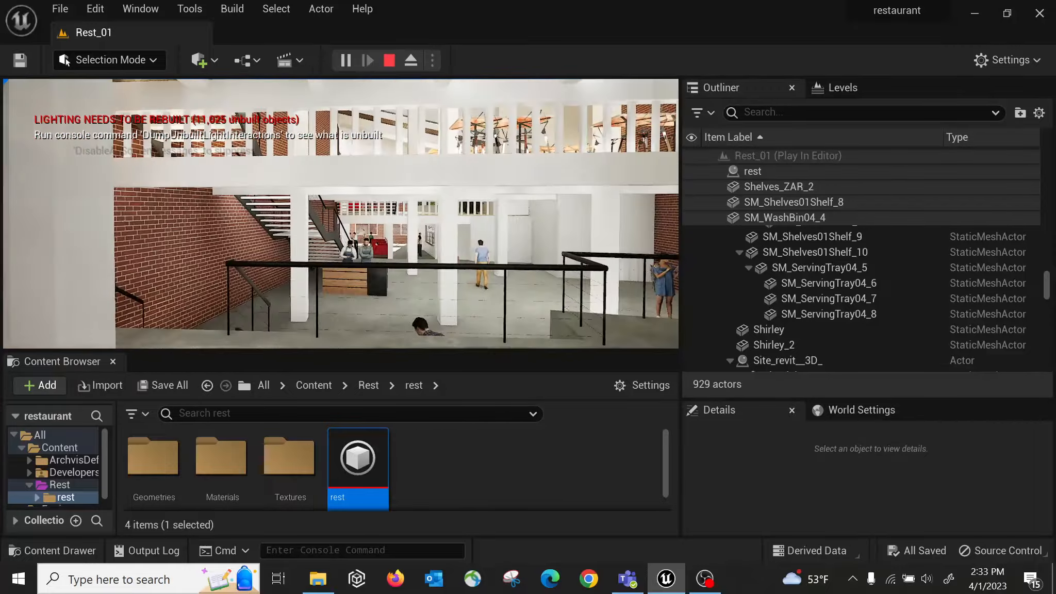
Step: End the play session and give the Content Browser more height below the viewport
{"action": "key", "text": "Escape"}
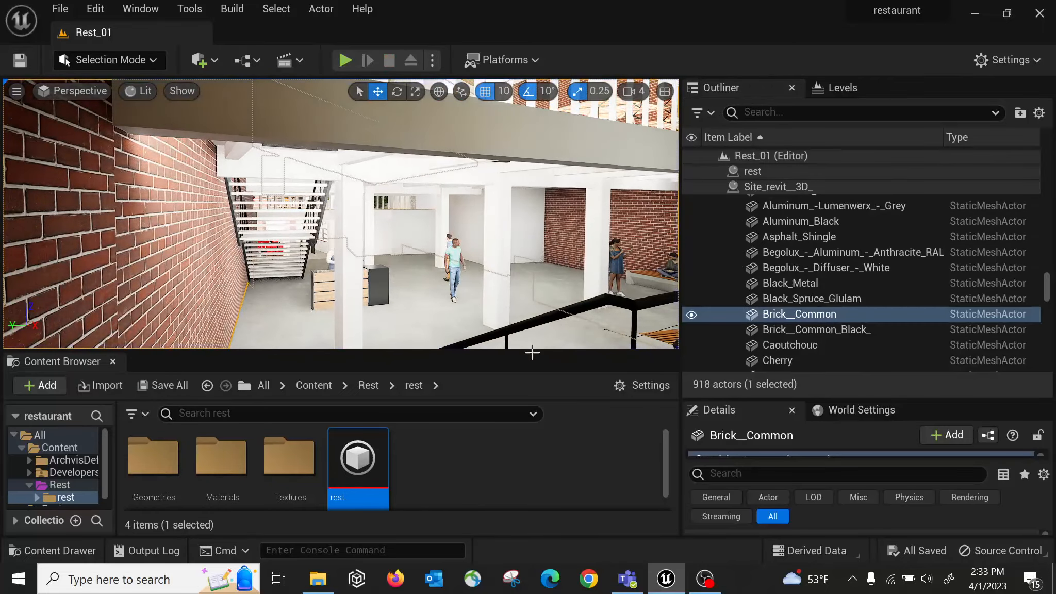
{"action": "left_click_drag", "start_coordinate": [531, 324], "coordinate": [532, 299]}
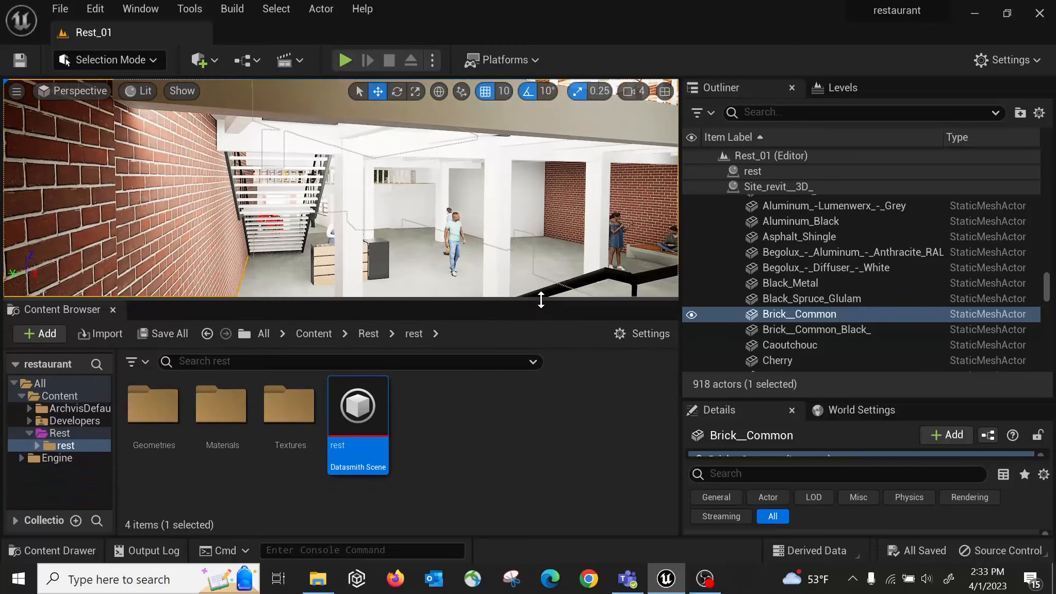
Step: Give the viewport more height above the Content Browser and collapse the rest scene actor's hierarchy in the Outliner
{"action": "left_click_drag", "start_coordinate": [538, 306], "coordinate": [530, 363]}
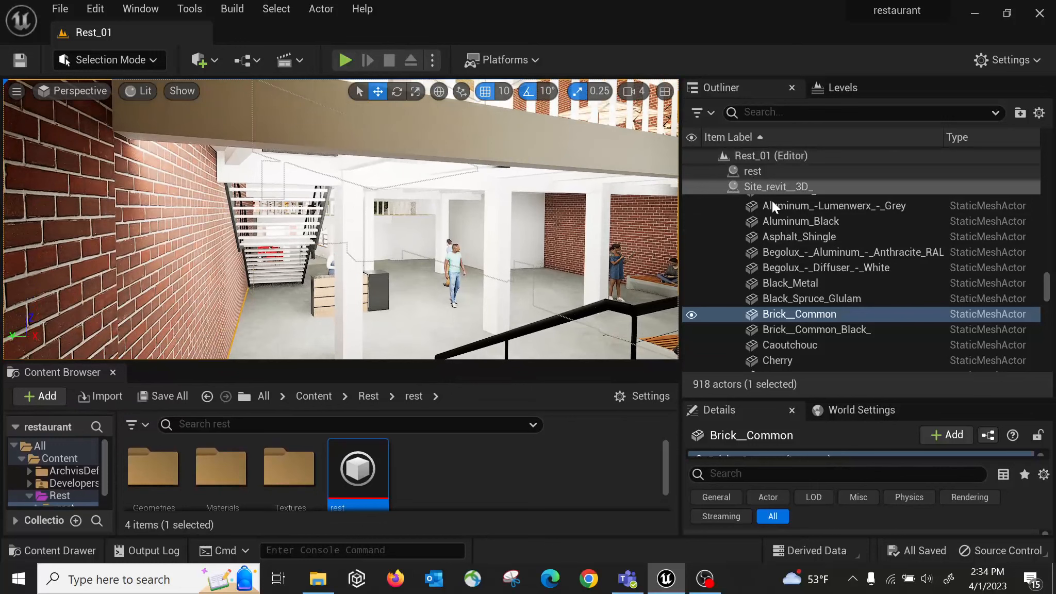
{"action": "scroll", "coordinate": [729, 201], "scroll_direction": "up", "scroll_amount": 2}
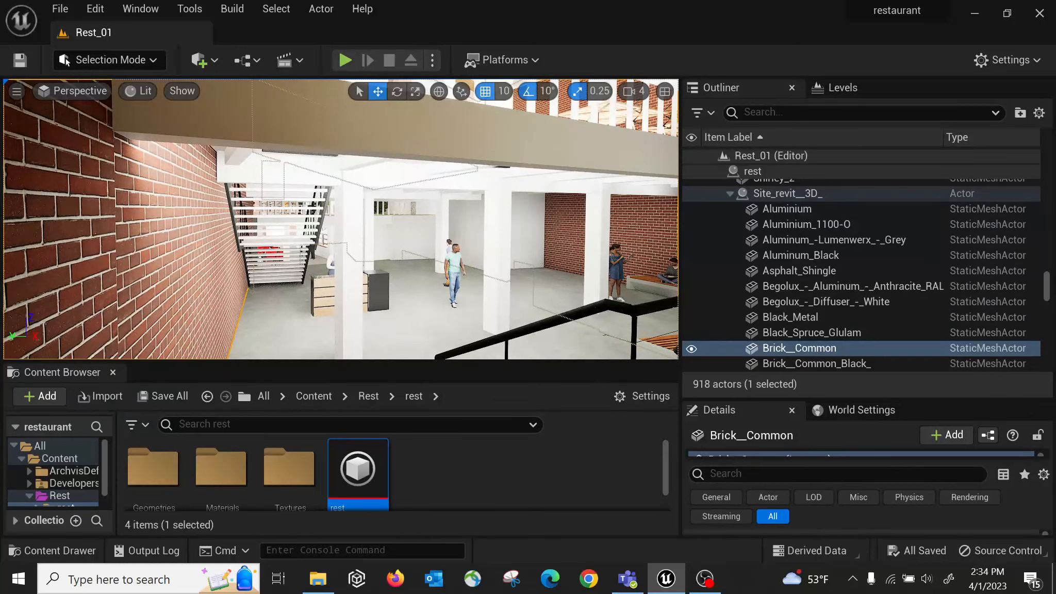
{"action": "left_click_drag", "start_coordinate": [1038, 289], "coordinate": [1038, 160]}
{"action": "left_click", "coordinate": [720, 264]}
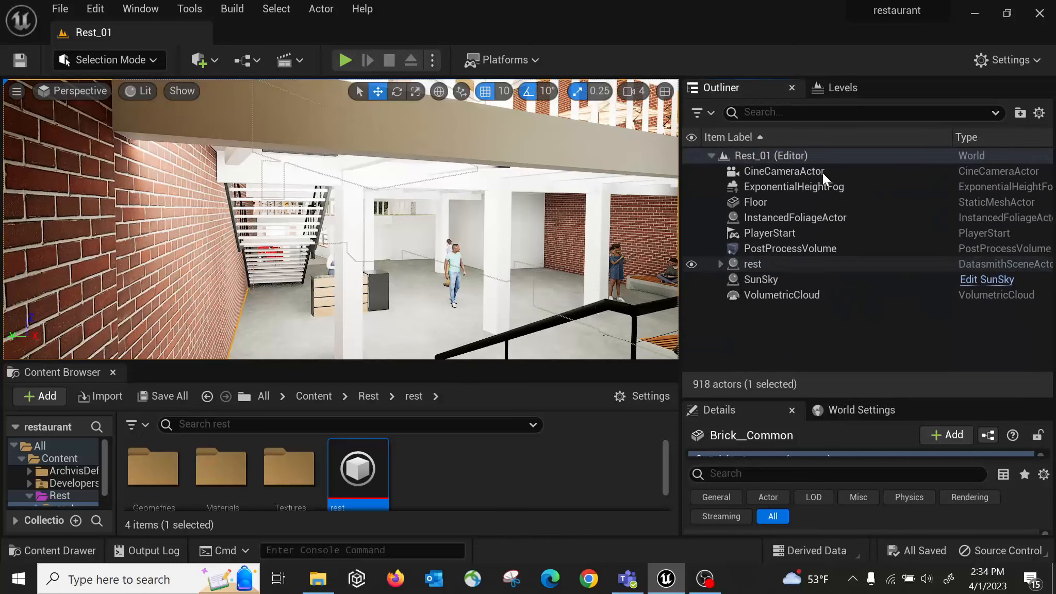
Step: Focus the view on SunSky and the rest scene actor, and inspect the white animal mesh standing on the template floor
{"action": "double_click", "coordinate": [783, 280]}
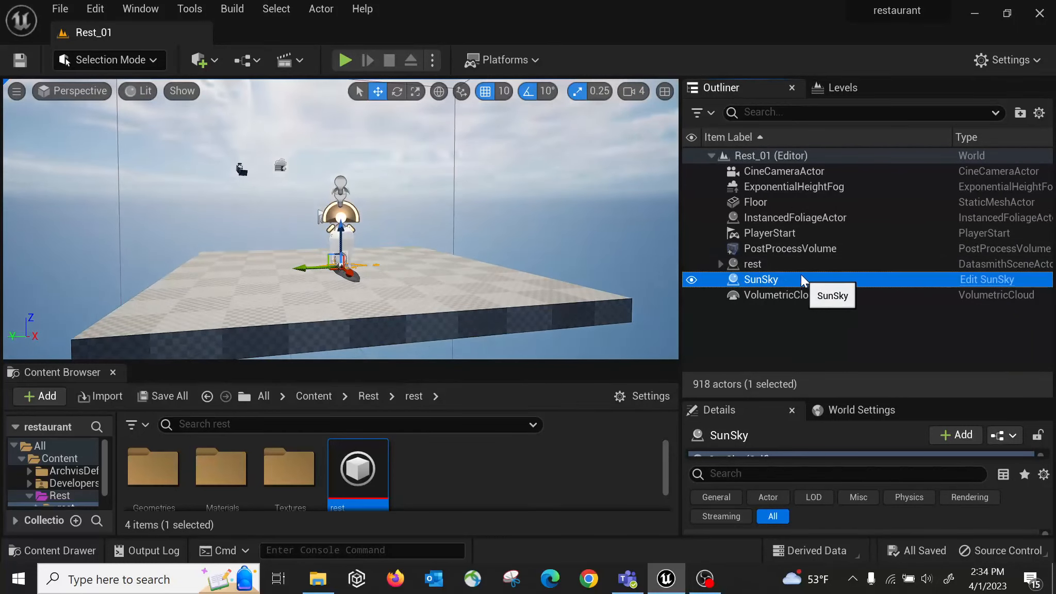
{"action": "double_click", "coordinate": [769, 266]}
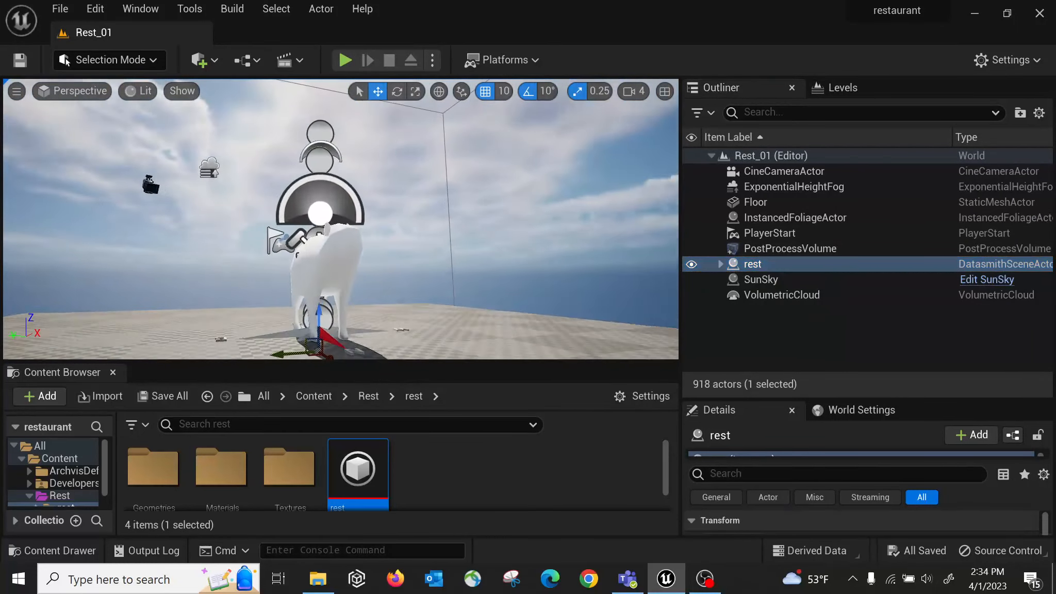
{"action": "right_click_drag", "start_coordinate": [340, 219], "coordinate": [465, 248]}
{"action": "right_click_drag", "start_coordinate": [263, 211], "coordinate": [268, 209]}
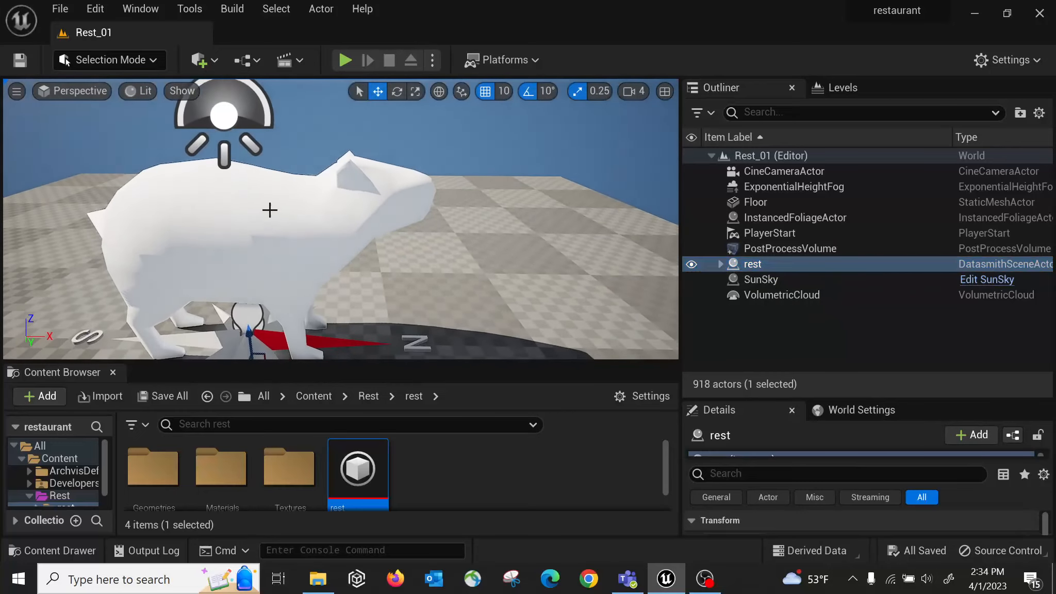
{"action": "left_click", "coordinate": [269, 209]}
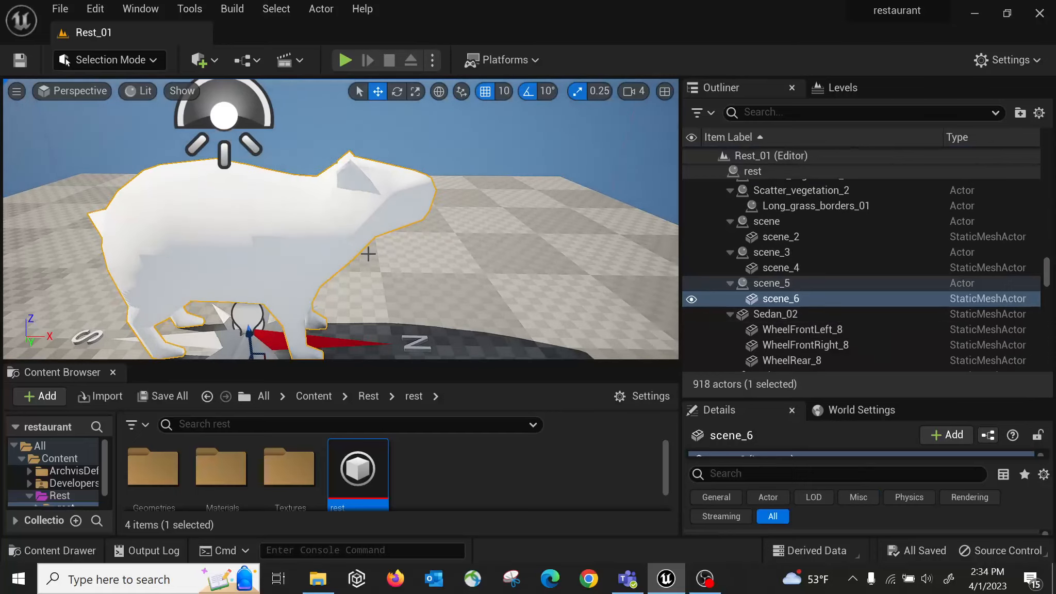
{"action": "right_click_drag", "start_coordinate": [368, 254], "coordinate": [320, 248]}
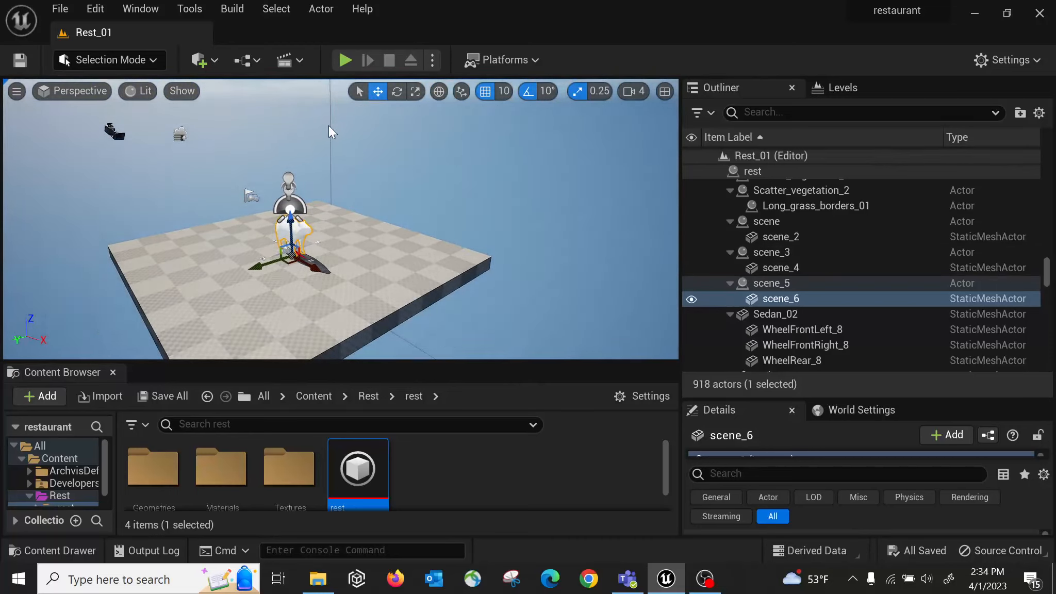
{"action": "right_click_drag", "start_coordinate": [329, 126], "coordinate": [321, 84]}
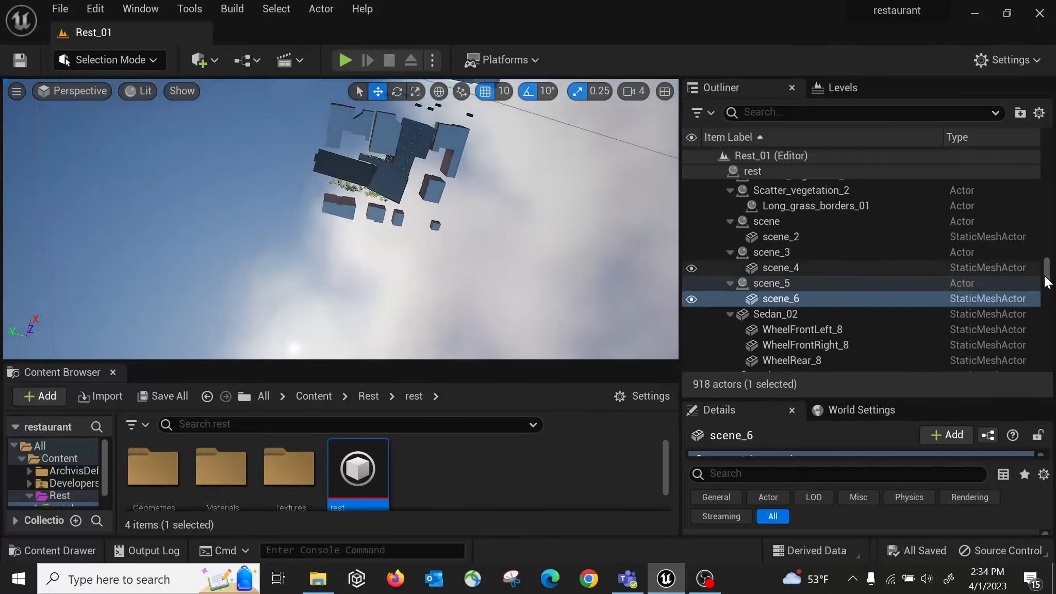
Step: Collapse the rest hierarchy again and select the rest Datasmith scene actor
{"action": "left_click_drag", "start_coordinate": [1044, 266], "coordinate": [1042, 158]}
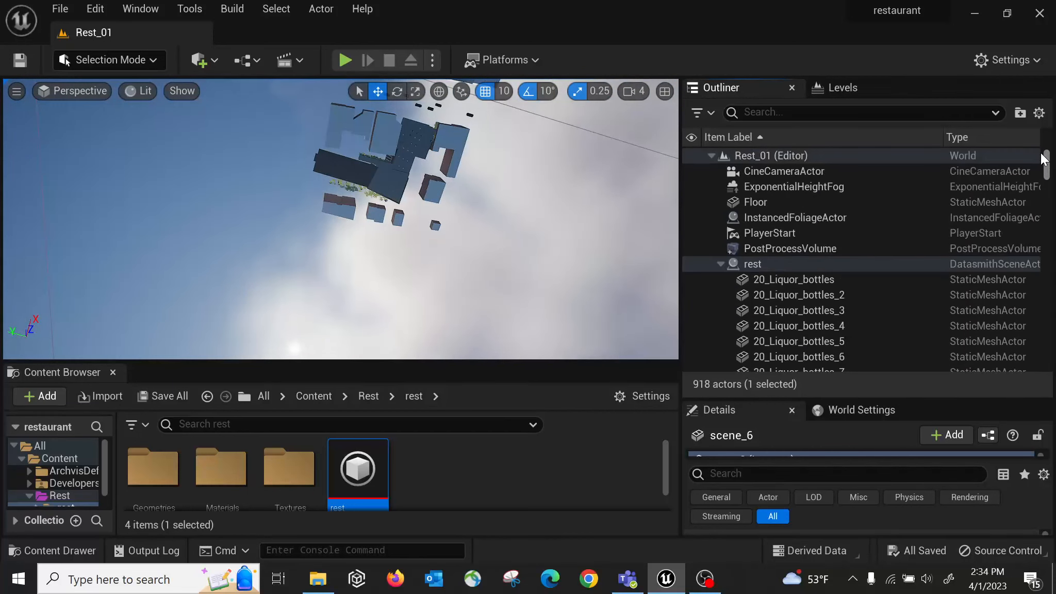
{"action": "left_click", "coordinate": [720, 265]}
{"action": "left_click", "coordinate": [789, 263]}
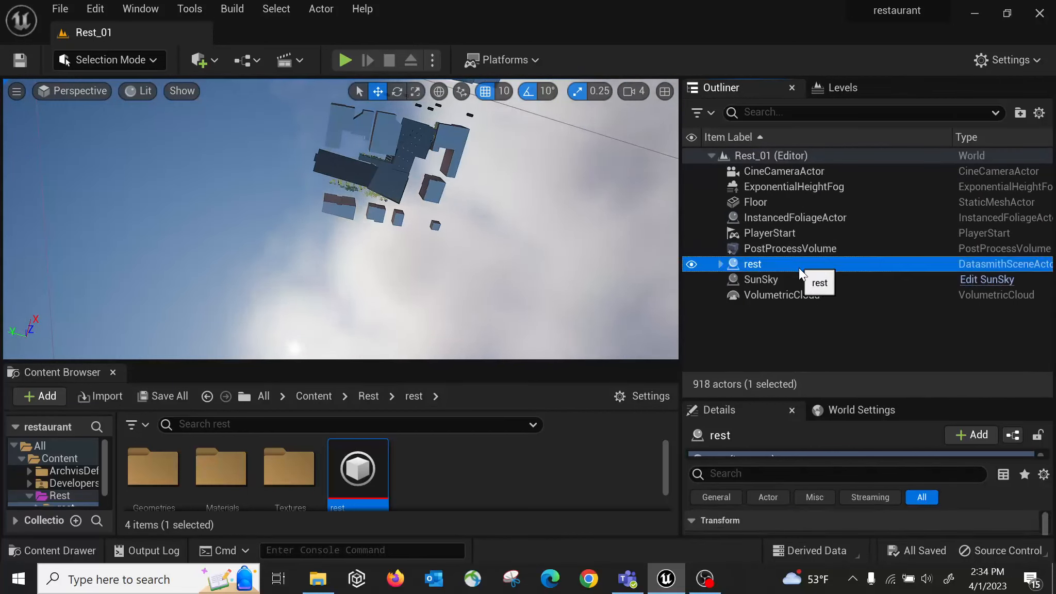
{"action": "right_click_drag", "start_coordinate": [330, 191], "coordinate": [356, 273]}
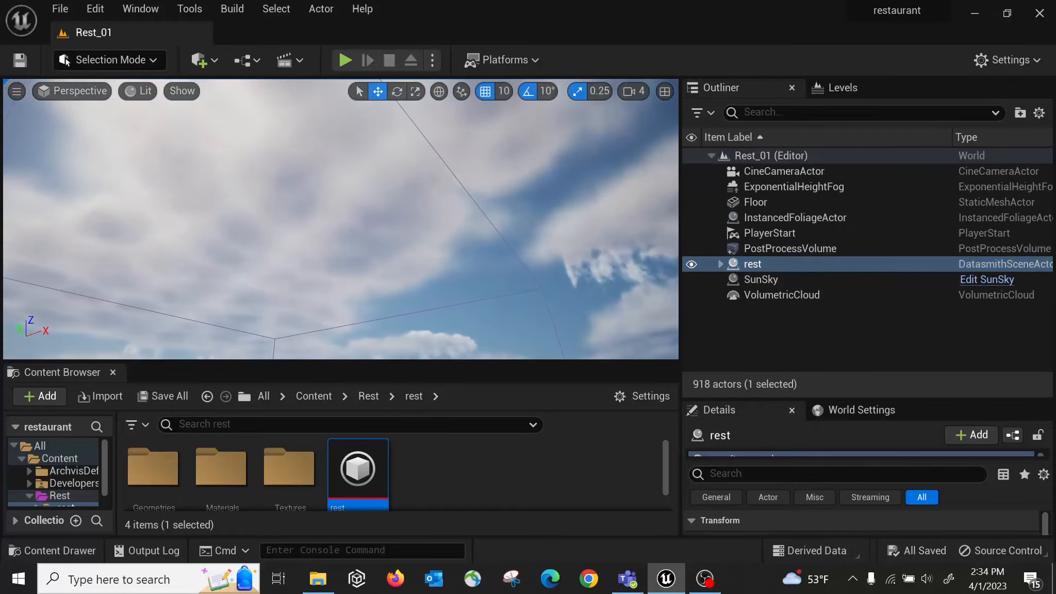
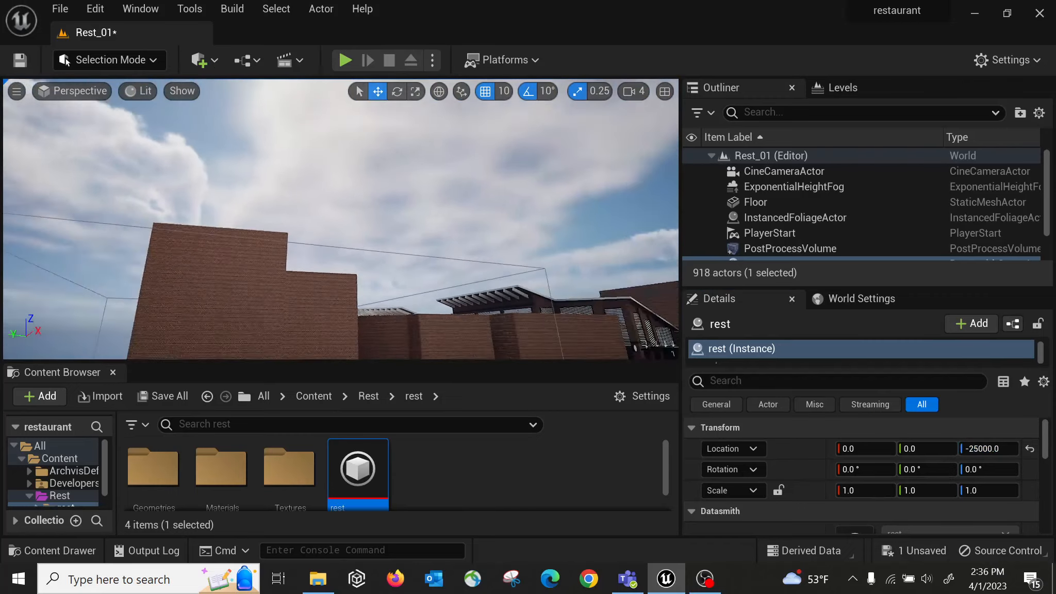
Step: Move the PostProcessVolume along the ground toward the restaurant buildings, to X -1790 and Y -3360
{"action": "key", "text": "s"}
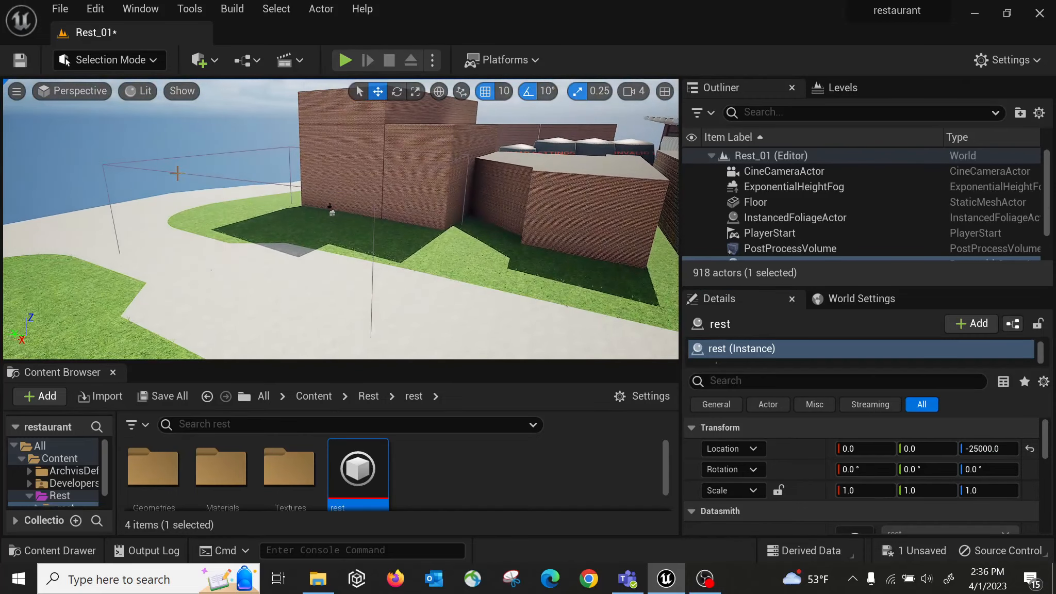
{"action": "left_click", "coordinate": [774, 248]}
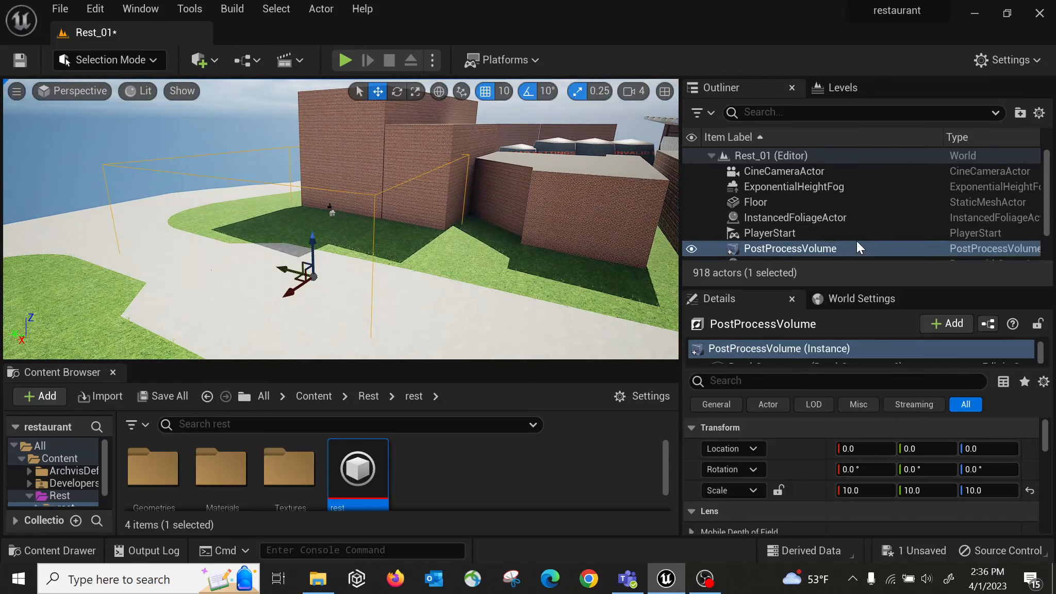
{"action": "scroll", "coordinate": [856, 240], "scroll_direction": "down", "scroll_amount": 2}
{"action": "right_click_drag", "start_coordinate": [571, 182], "coordinate": [127, 259]}
{"action": "left_click_drag", "start_coordinate": [132, 258], "coordinate": [499, 283]}
{"action": "right_click_drag", "start_coordinate": [499, 283], "coordinate": [401, 281]}
{"action": "key", "text": "s"}
{"action": "left_click_drag", "start_coordinate": [380, 314], "coordinate": [330, 248]}
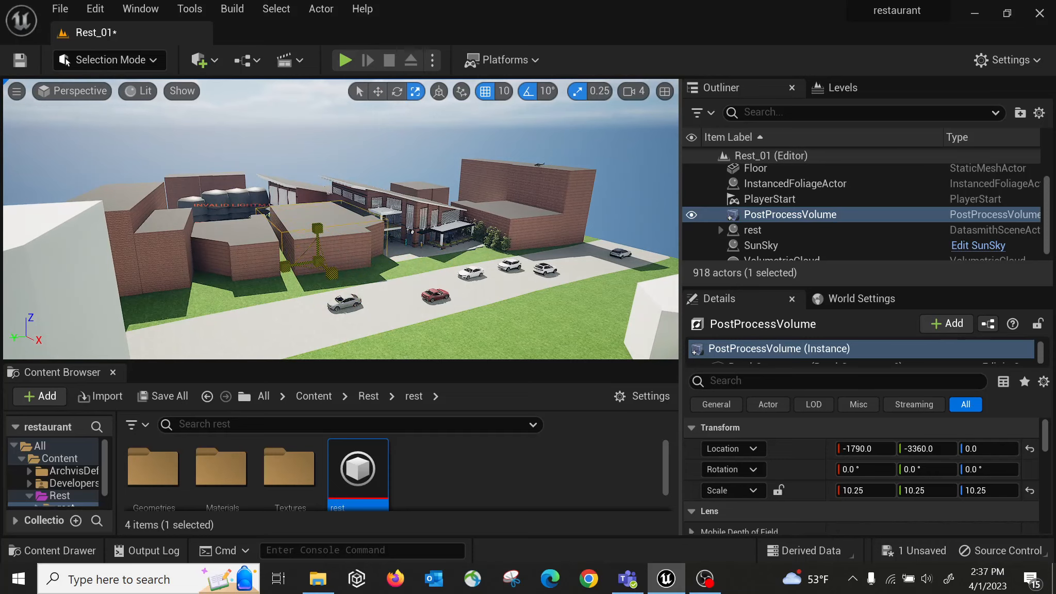
Step: Scale the PostProcessVolume uniformly to 26.75 around the buildings
{"action": "left_click_drag", "start_coordinate": [319, 261], "coordinate": [344, 242]}
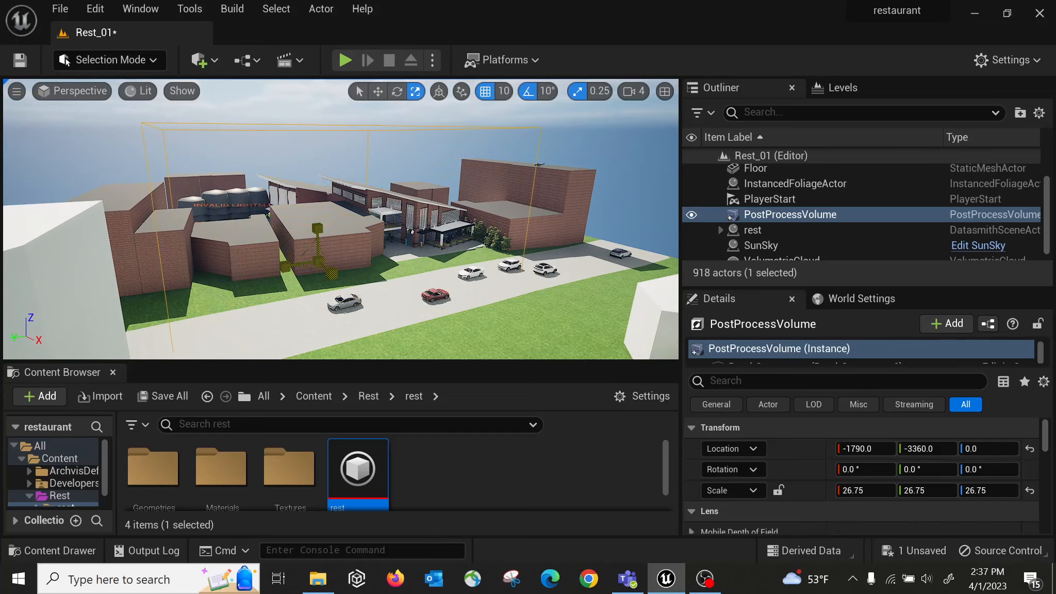
{"action": "mouse_move", "coordinate": [527, 232]}
{"action": "right_mouse_down"}
{"action": "mouse_move", "coordinate": [490, 219]}
{"action": "mouse_move", "coordinate": [487, 242]}
{"action": "mouse_move", "coordinate": [528, 237]}
{"action": "right_mouse_up"}
{"action": "key", "text": "w"}
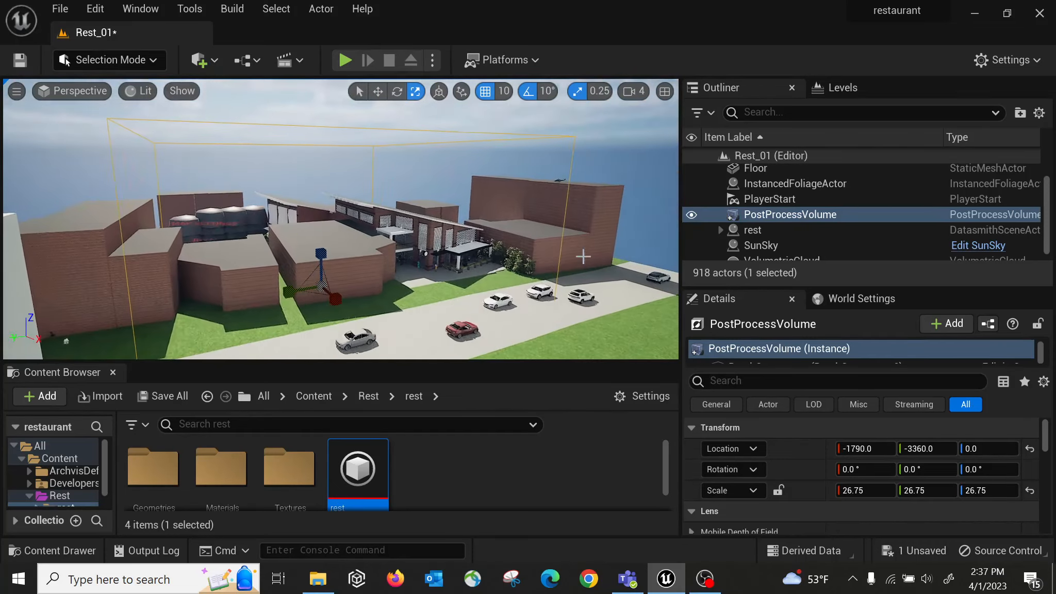
Step: Move PlayerStart near the restaurant's front patio, to location X -290, Y -4700, Z 362
{"action": "left_click", "coordinate": [800, 198]}
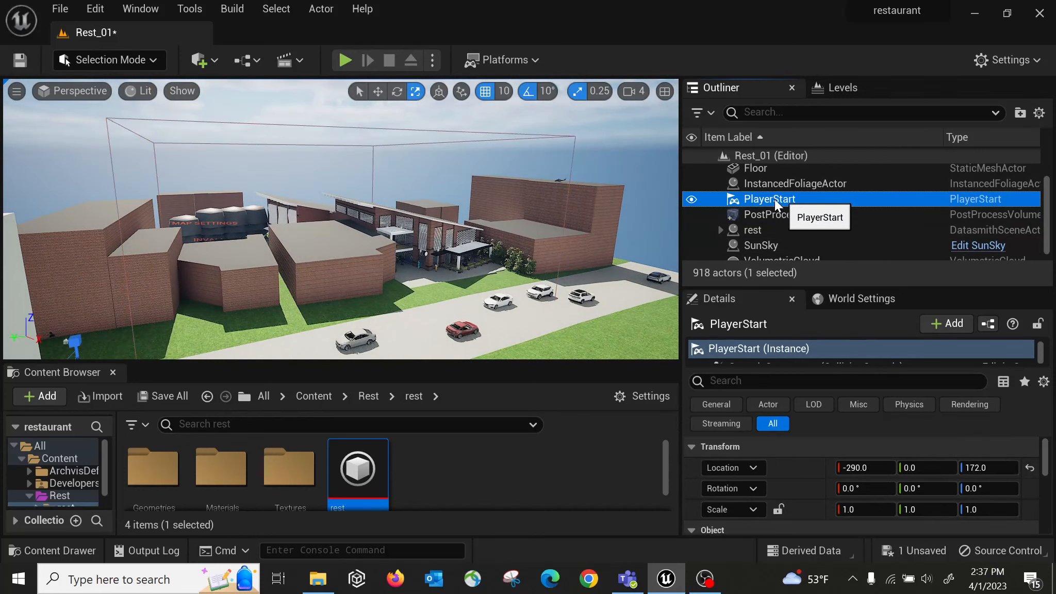
{"action": "double_click", "coordinate": [778, 199]}
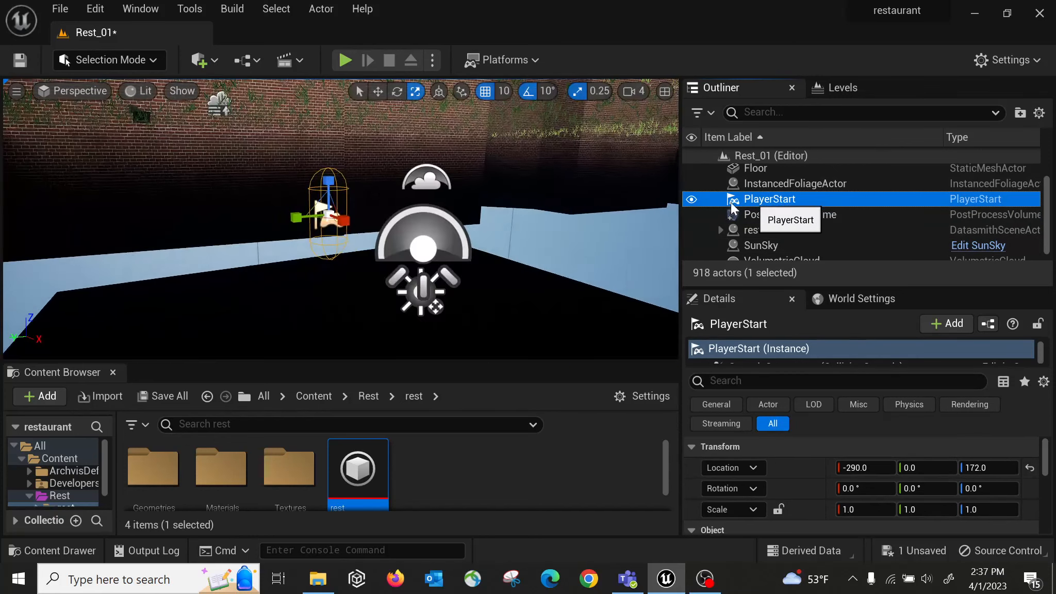
{"action": "right_click_drag", "start_coordinate": [361, 216], "coordinate": [416, 236]}
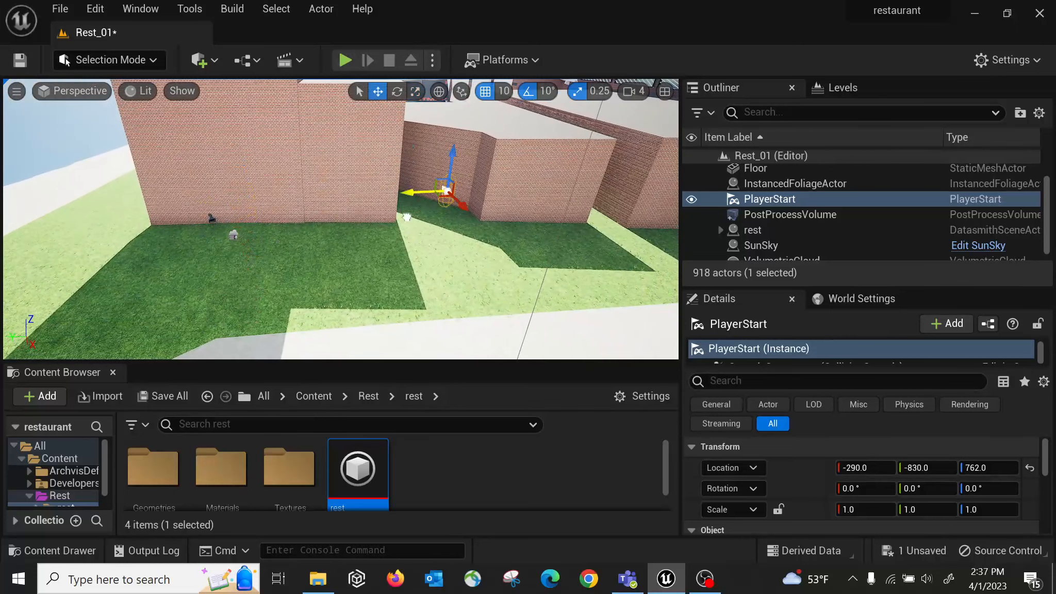
{"action": "left_click_drag", "start_coordinate": [566, 226], "coordinate": [568, 227]}
{"action": "right_click_drag", "start_coordinate": [568, 226], "coordinate": [647, 221]}
{"action": "right_click_drag", "start_coordinate": [290, 191], "coordinate": [295, 187]}
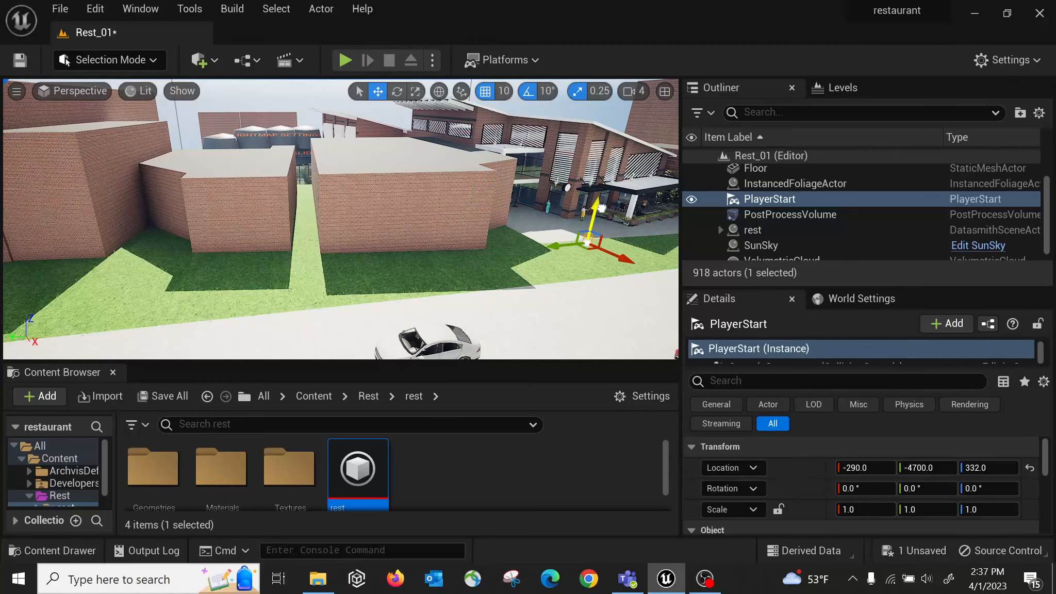
{"action": "right_click_drag", "start_coordinate": [521, 234], "coordinate": [454, 231]}
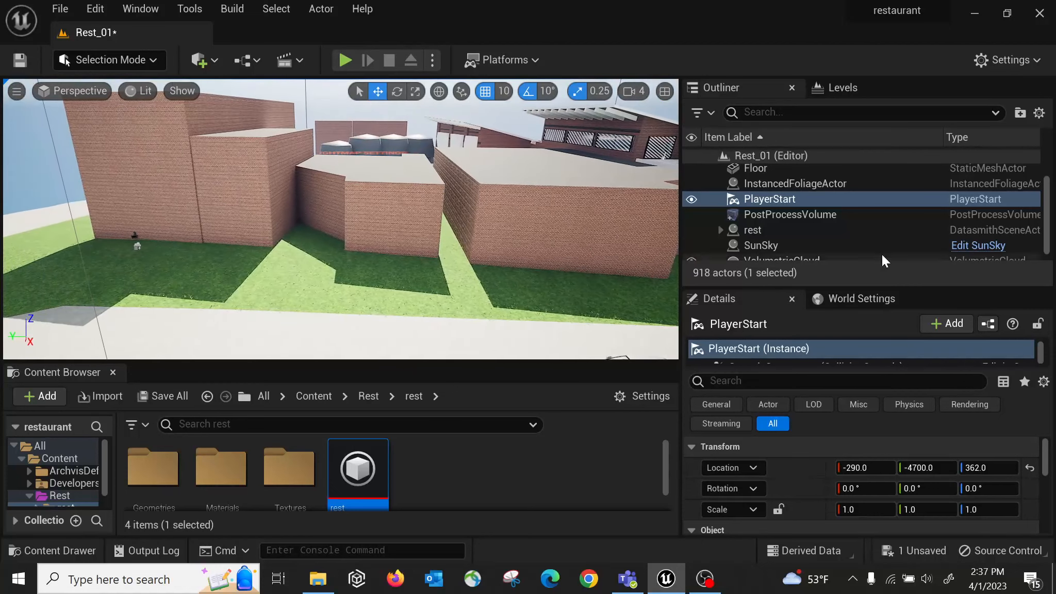
Step: Delete the template's Floor actor from the Rest_01 level
{"action": "left_click", "coordinate": [797, 186]}
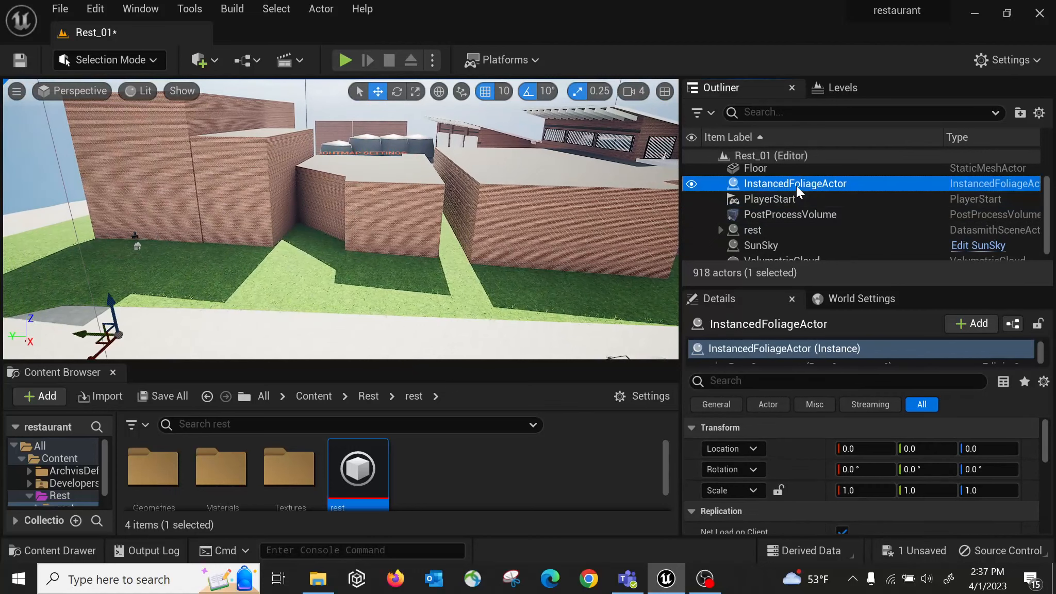
{"action": "left_click", "coordinate": [799, 170]}
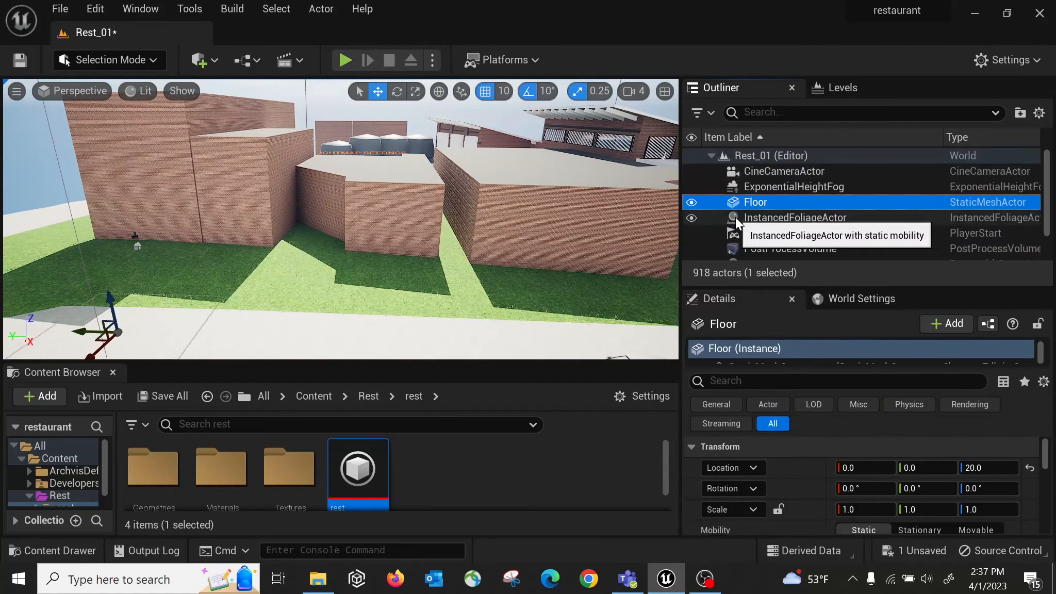
{"action": "key", "text": "Delete"}
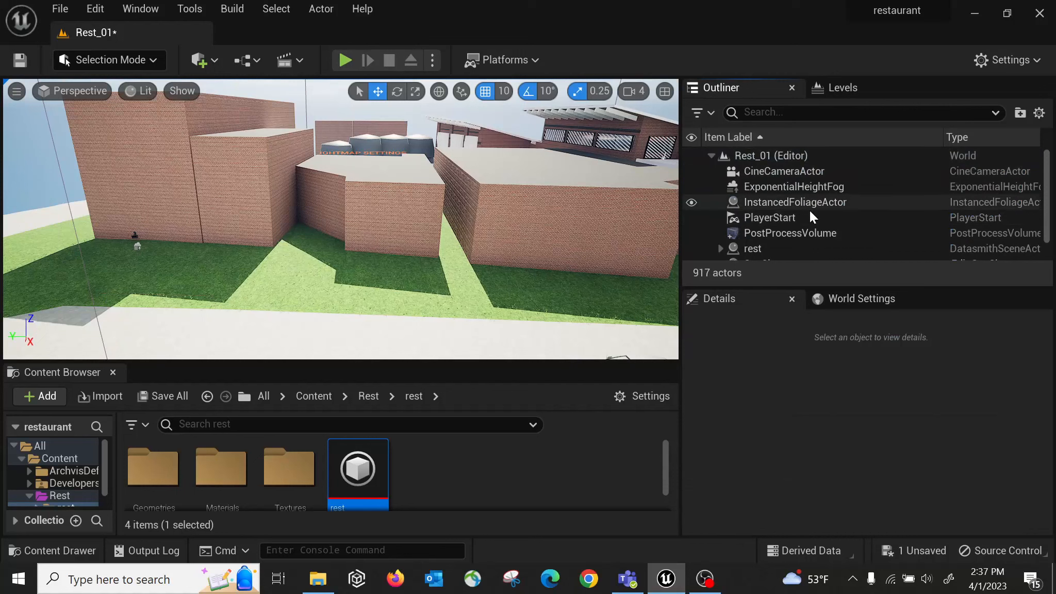
Step: Check the InstancedFoliageActor and PostProcessVolume, and delete the CineCameraActor from the level
{"action": "left_click", "coordinate": [807, 204]}
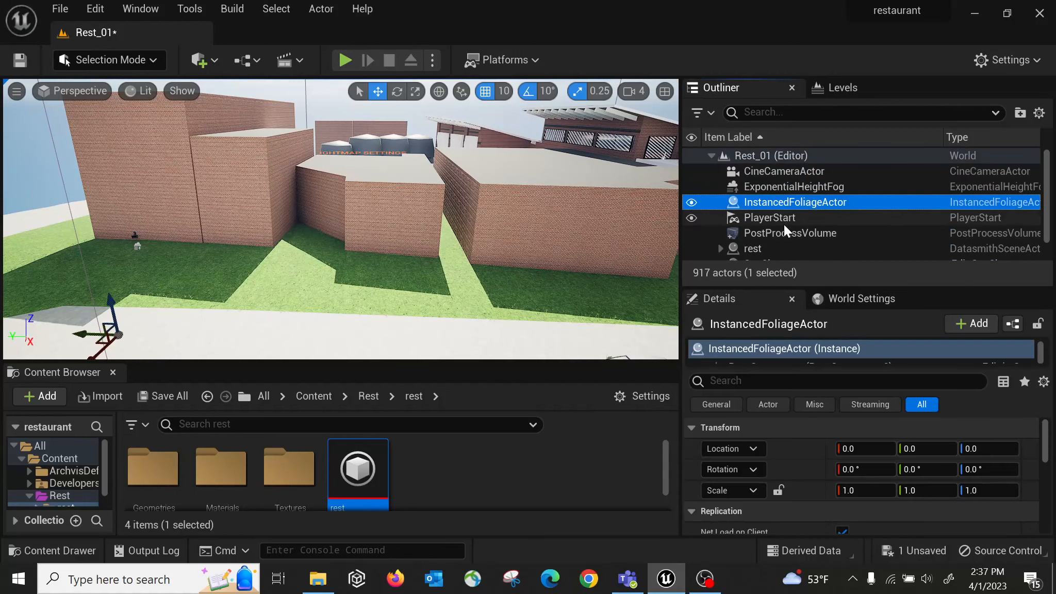
{"action": "left_click", "coordinate": [795, 233]}
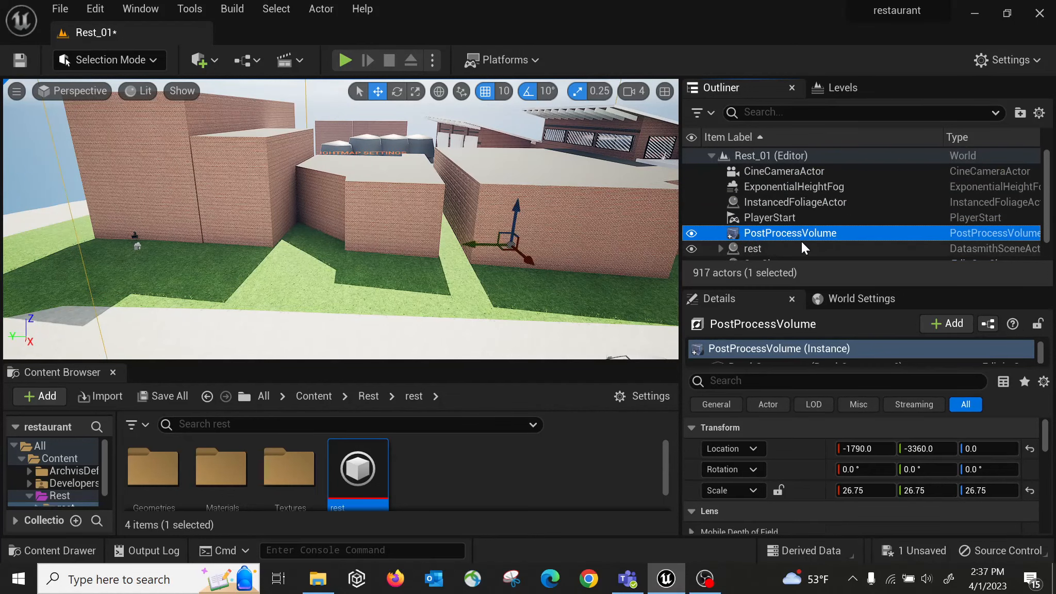
{"action": "left_click", "coordinate": [798, 172]}
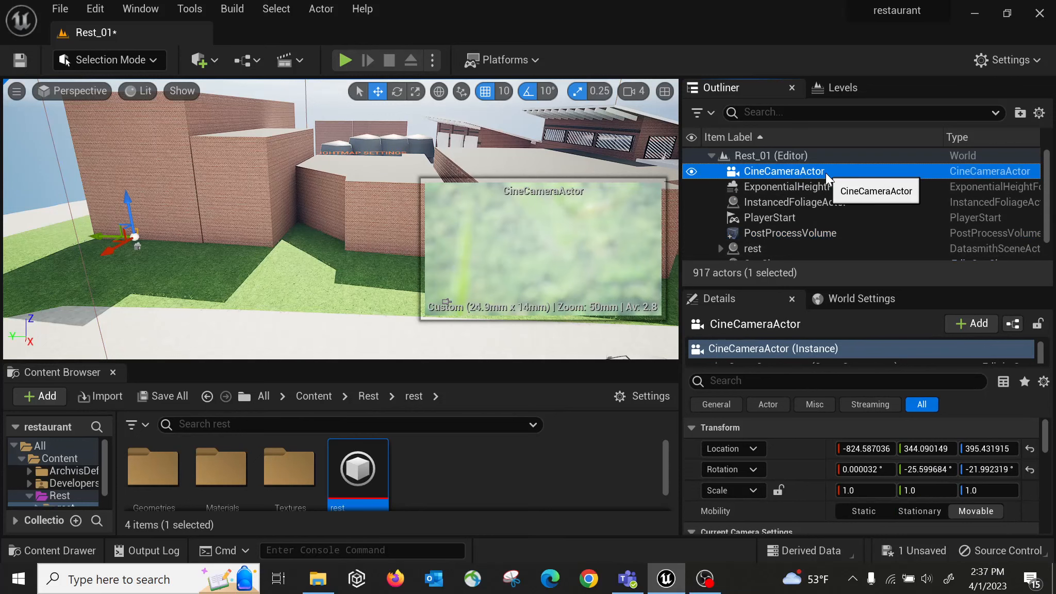
{"action": "right_click_drag", "start_coordinate": [340, 222], "coordinate": [320, 216]}
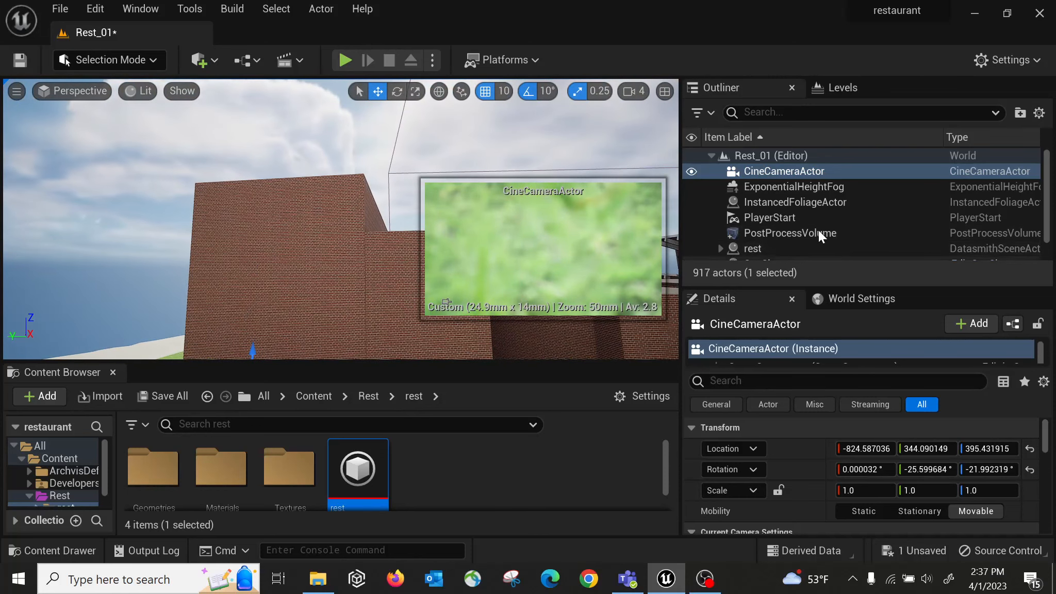
{"action": "key", "text": "Delete"}
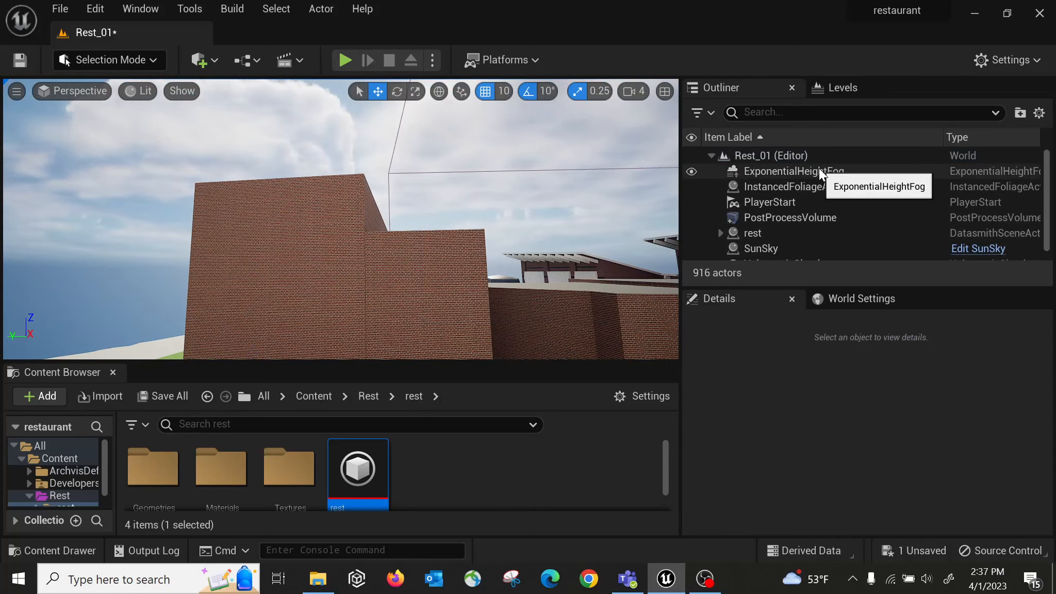
Step: Review the remaining level actors one by one, from ExponentialHeightFog through SunSky to VolumetricCloud, and look along the street
{"action": "right_click_drag", "start_coordinate": [444, 217], "coordinate": [485, 247]}
{"action": "left_click", "coordinate": [789, 172]}
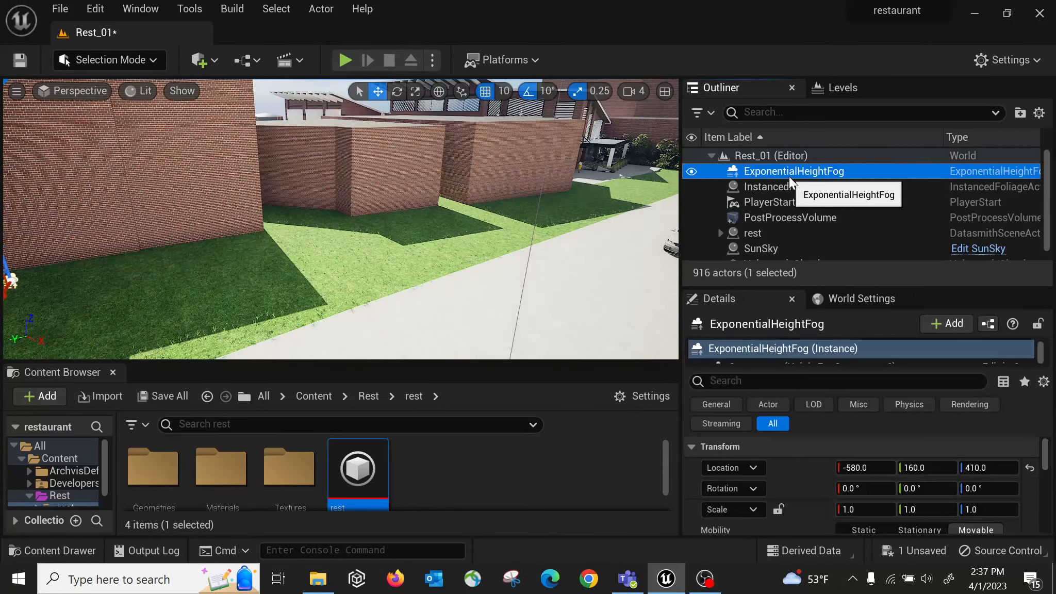
{"action": "left_click", "coordinate": [824, 187]}
{"action": "left_click", "coordinate": [804, 201]}
{"action": "left_click", "coordinate": [801, 233]}
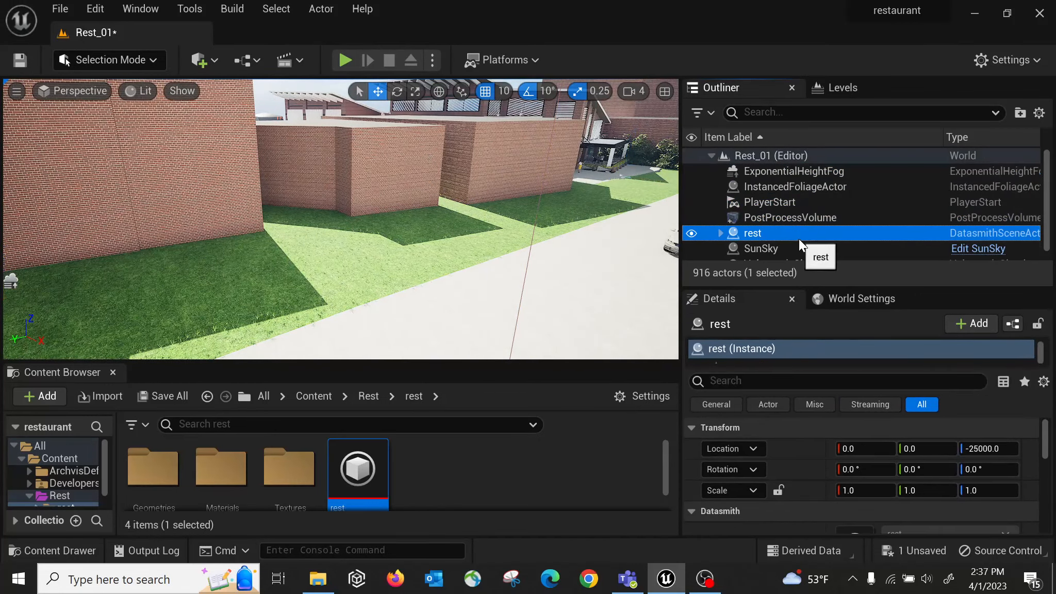
{"action": "left_click", "coordinate": [812, 247]}
{"action": "scroll", "coordinate": [815, 241], "scroll_direction": "down", "scroll_amount": 1}
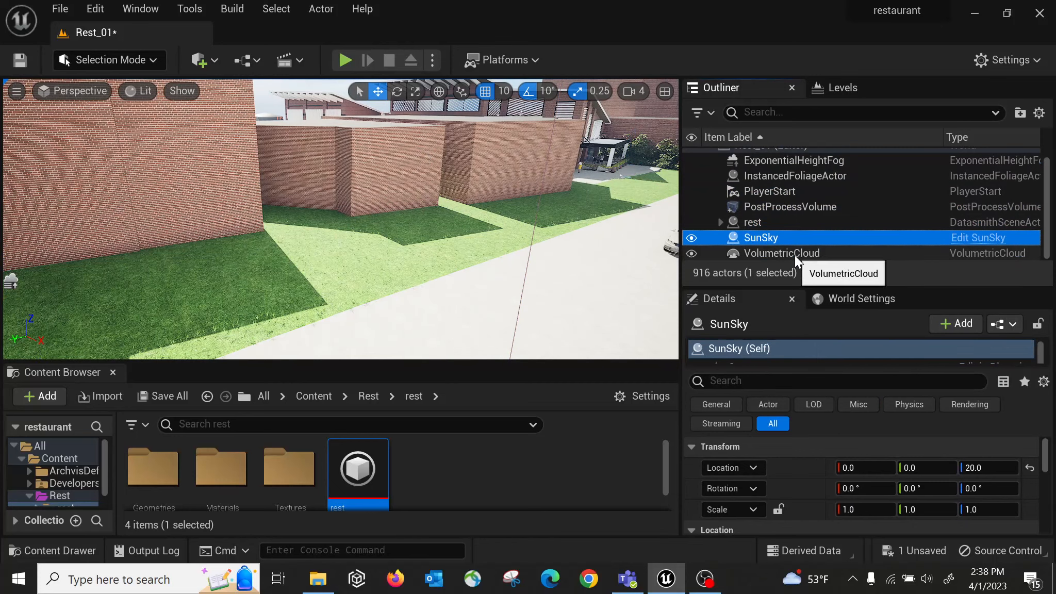
{"action": "left_click", "coordinate": [795, 255]}
{"action": "mouse_move", "coordinate": [557, 227]}
{"action": "right_mouse_down"}
{"action": "mouse_move", "coordinate": [563, 118]}
{"action": "mouse_move", "coordinate": [573, 111]}
{"action": "mouse_move", "coordinate": [575, 217]}
{"action": "mouse_move", "coordinate": [556, 231]}
{"action": "right_mouse_up"}
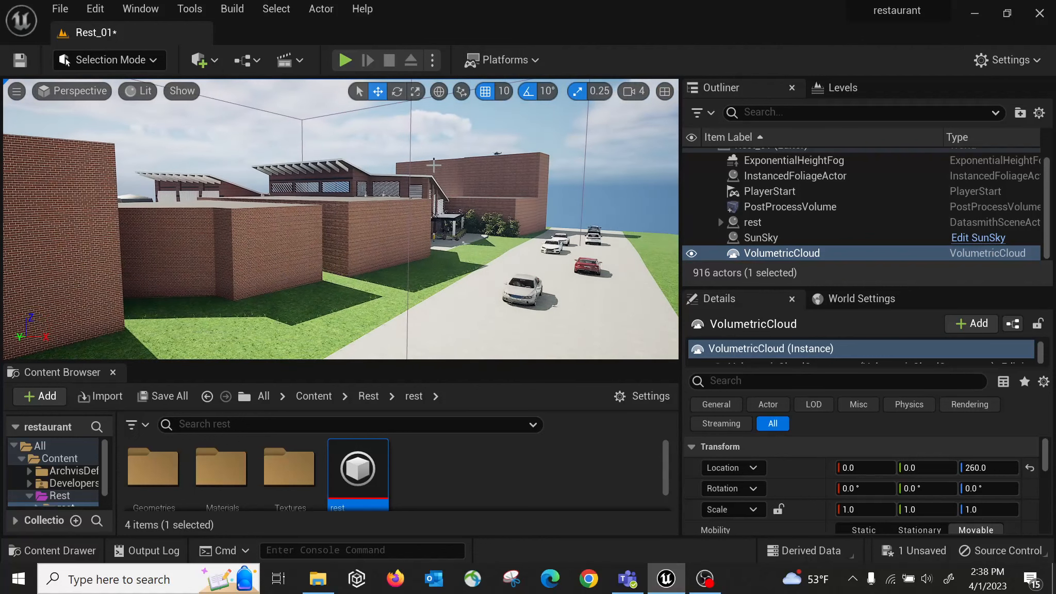
Step: Save the modified Rest_01 level
{"action": "left_click", "coordinate": [184, 396]}
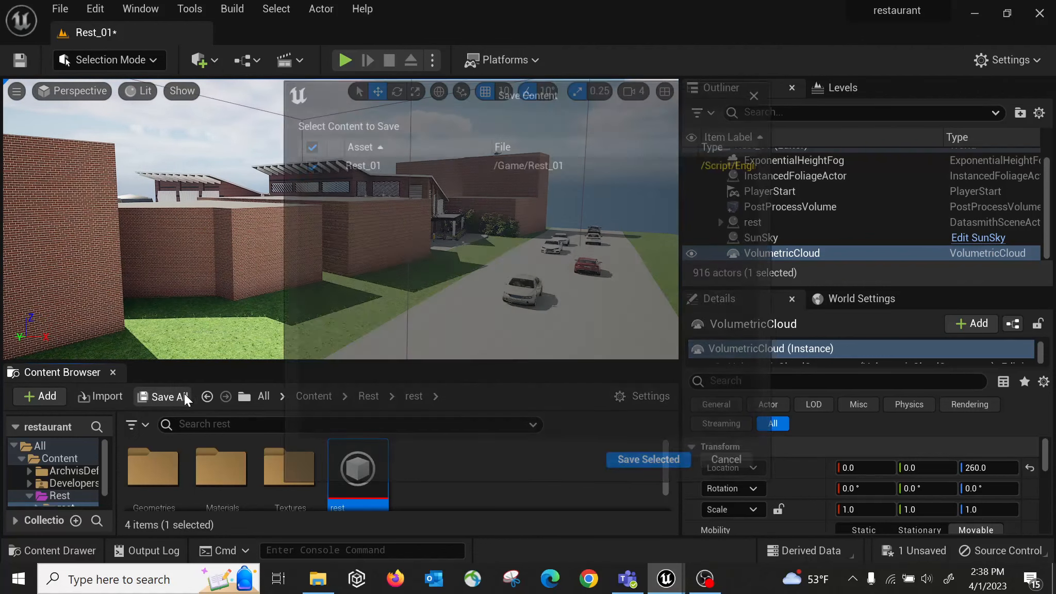
{"action": "left_click", "coordinate": [671, 464]}
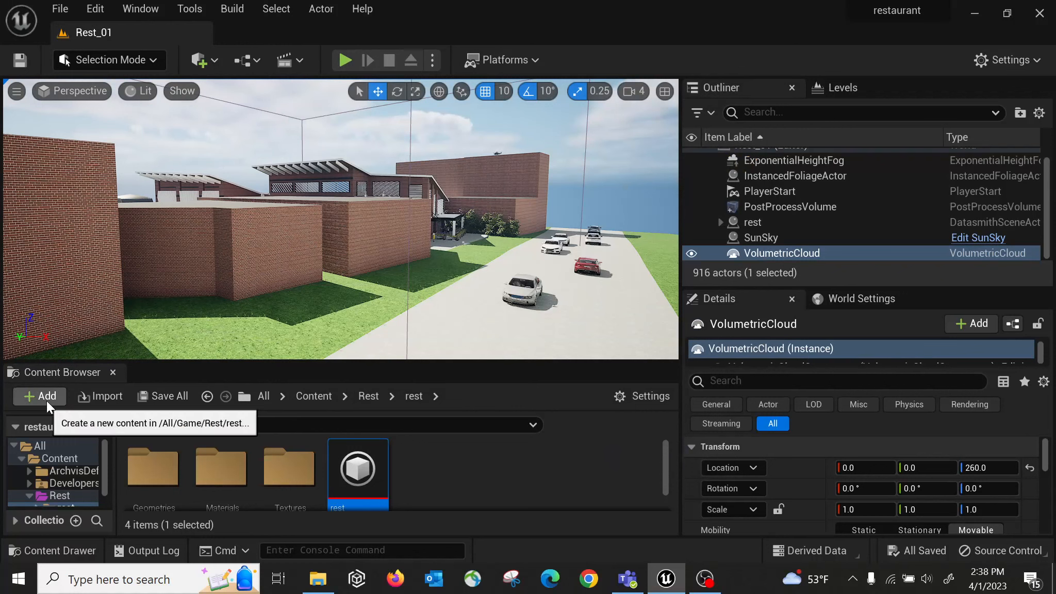
Step: Set the world's GameMode Override to ARSharedWorldGameMode and play-test the level in front of the restaurant patio
{"action": "left_click", "coordinate": [841, 300]}
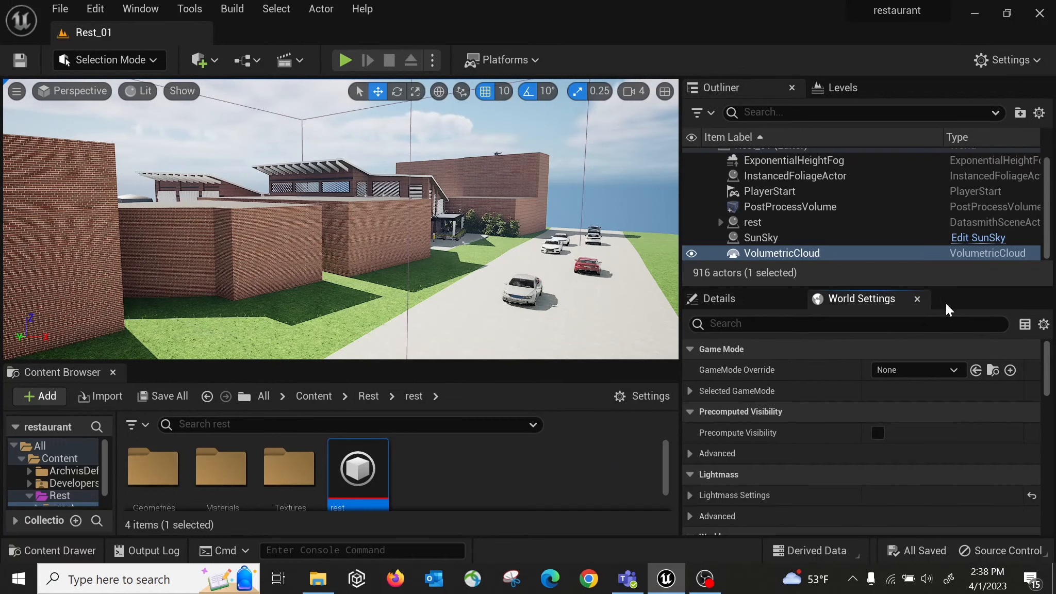
{"action": "left_click", "coordinate": [915, 369]}
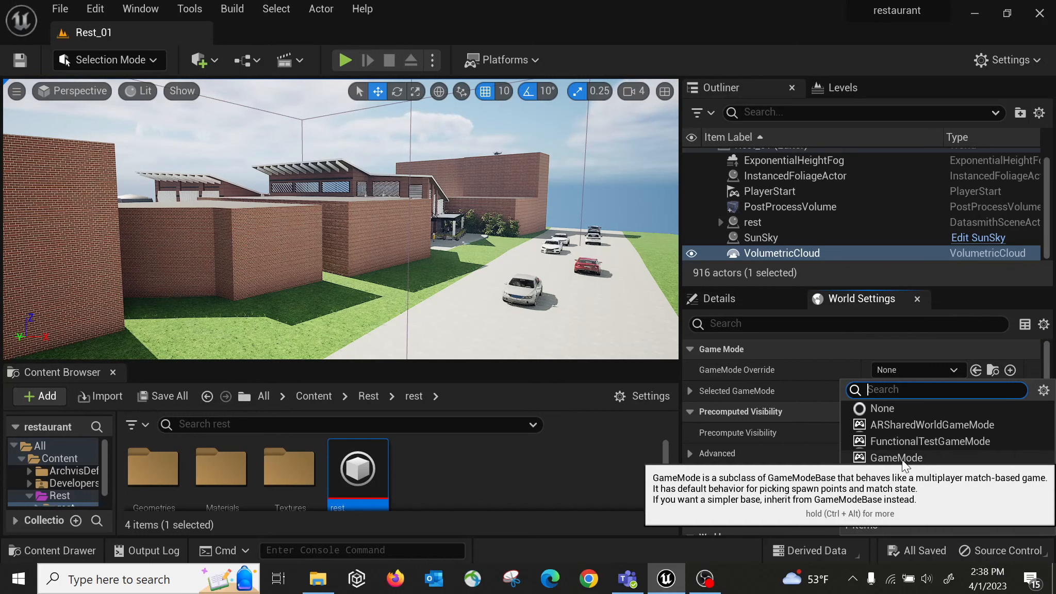
{"action": "left_click", "coordinate": [904, 425]}
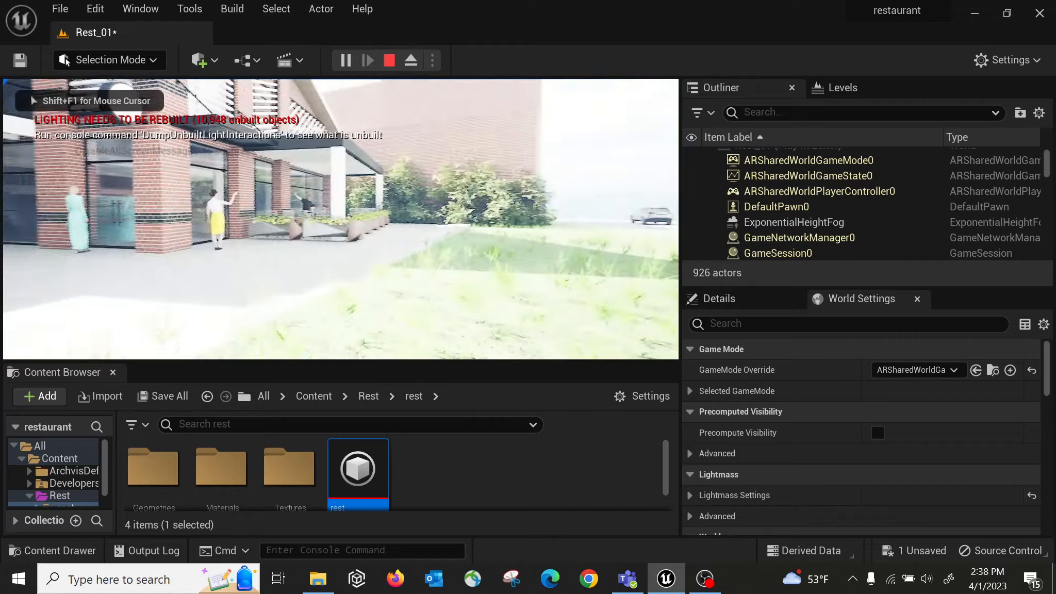
{"action": "key", "text": "w"}
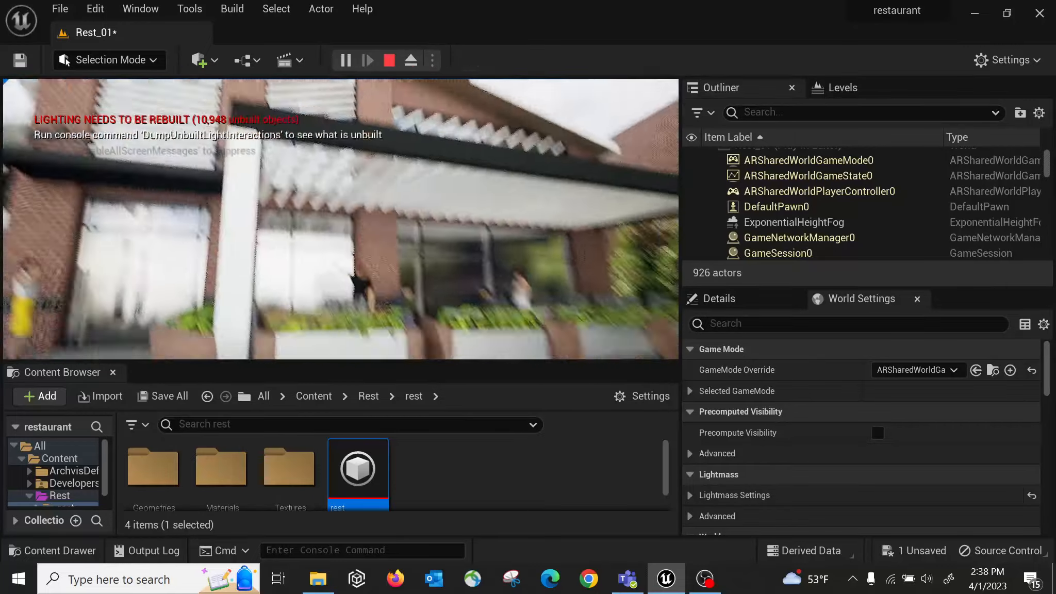
{"action": "key", "text": "Escape"}
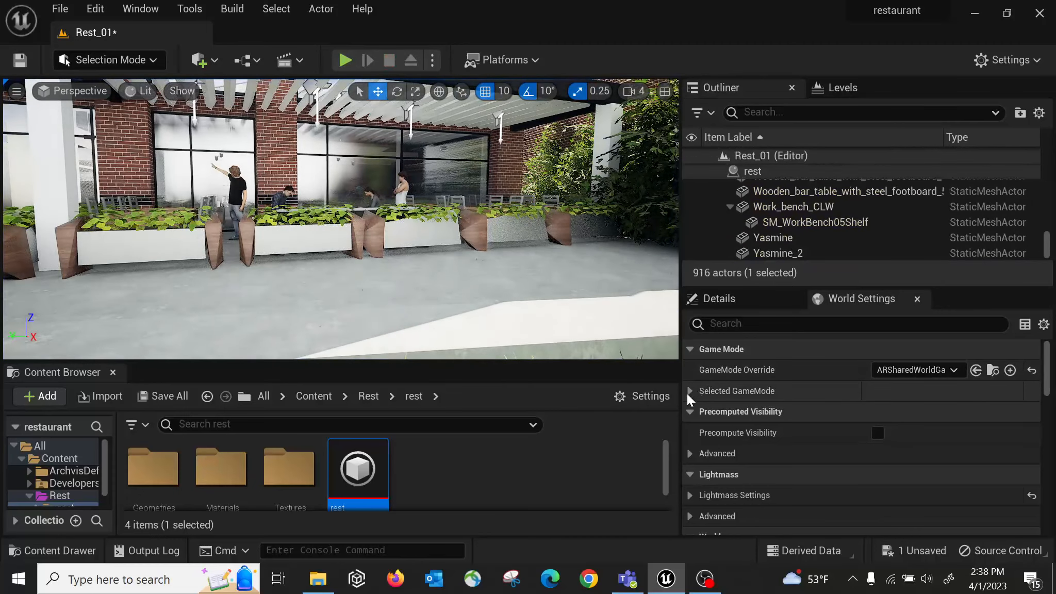
Step: Show the classes of the Selected GameMode and look over the patio facade
{"action": "left_click", "coordinate": [689, 392]}
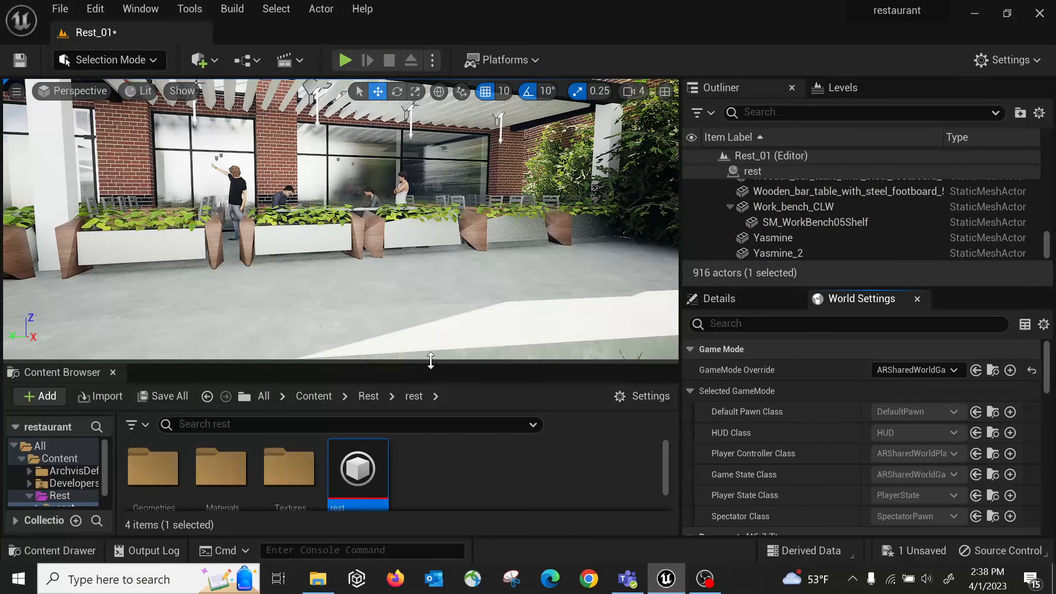
{"action": "left_click_drag", "start_coordinate": [428, 343], "coordinate": [429, 342]}
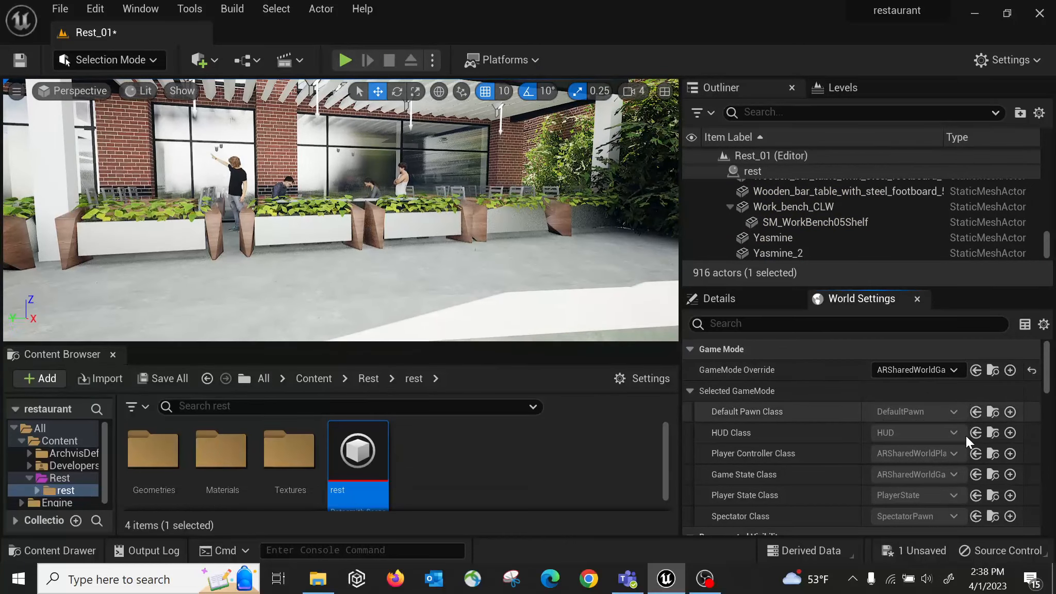
{"action": "right_click_drag", "start_coordinate": [456, 308], "coordinate": [368, 271]}
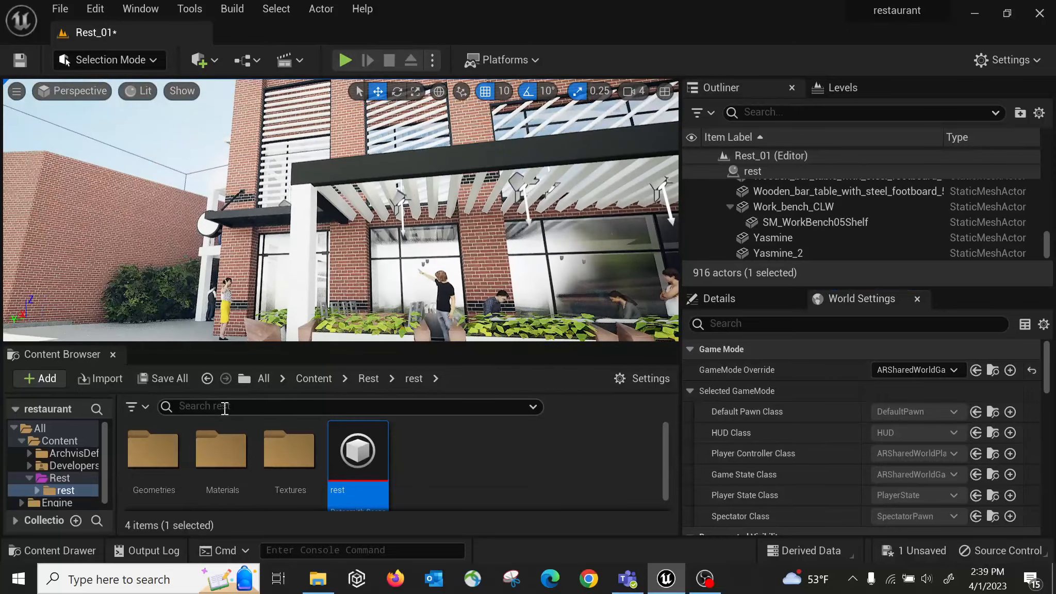
Step: Add the Third Person and First Person Blueprint feature packs to the project
{"action": "left_click", "coordinate": [32, 377]}
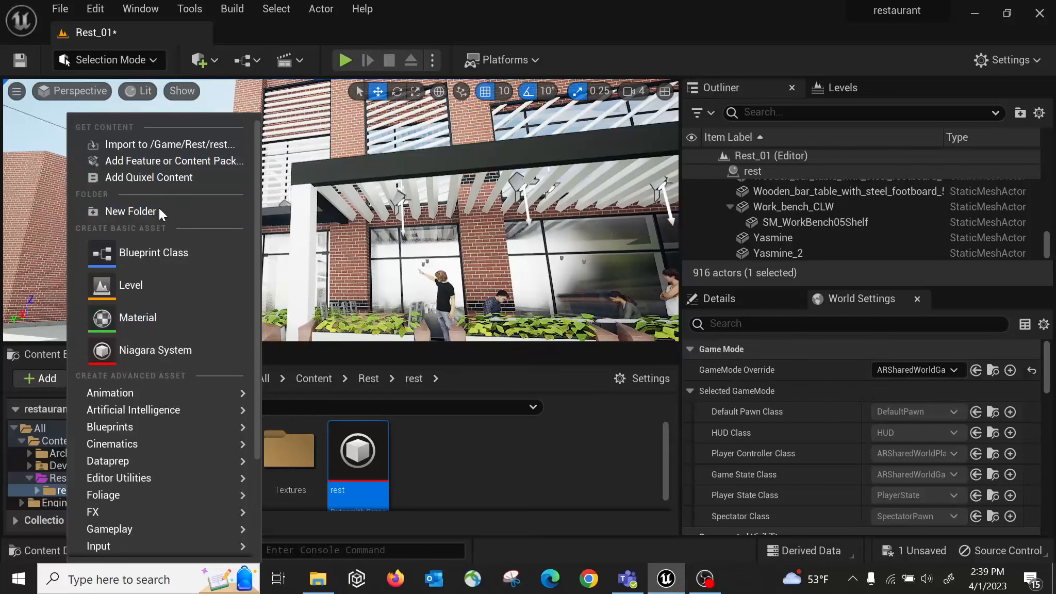
{"action": "left_click", "coordinate": [166, 163]}
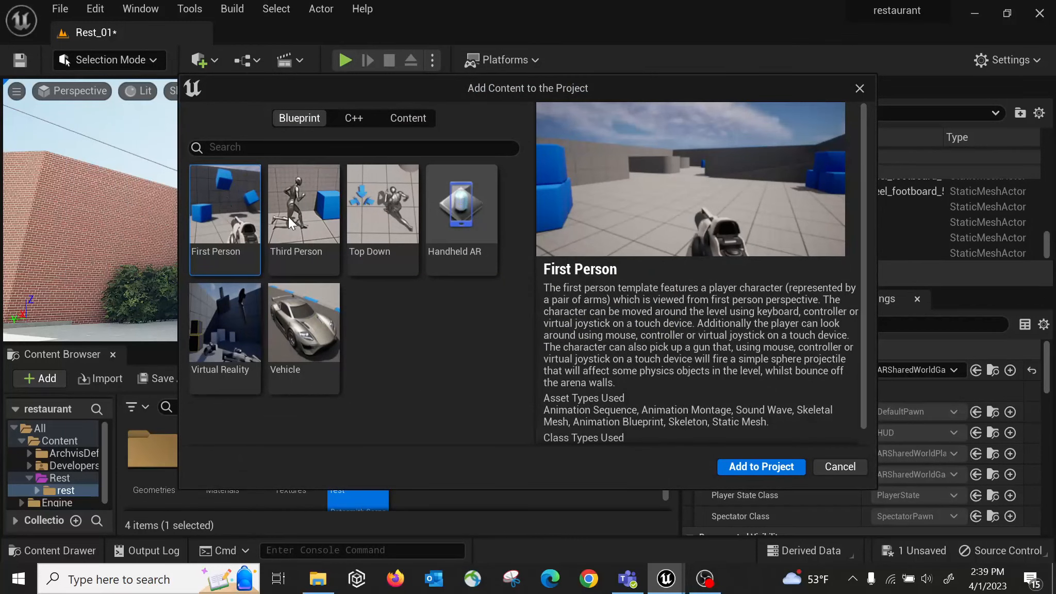
{"action": "left_click", "coordinate": [308, 223]}
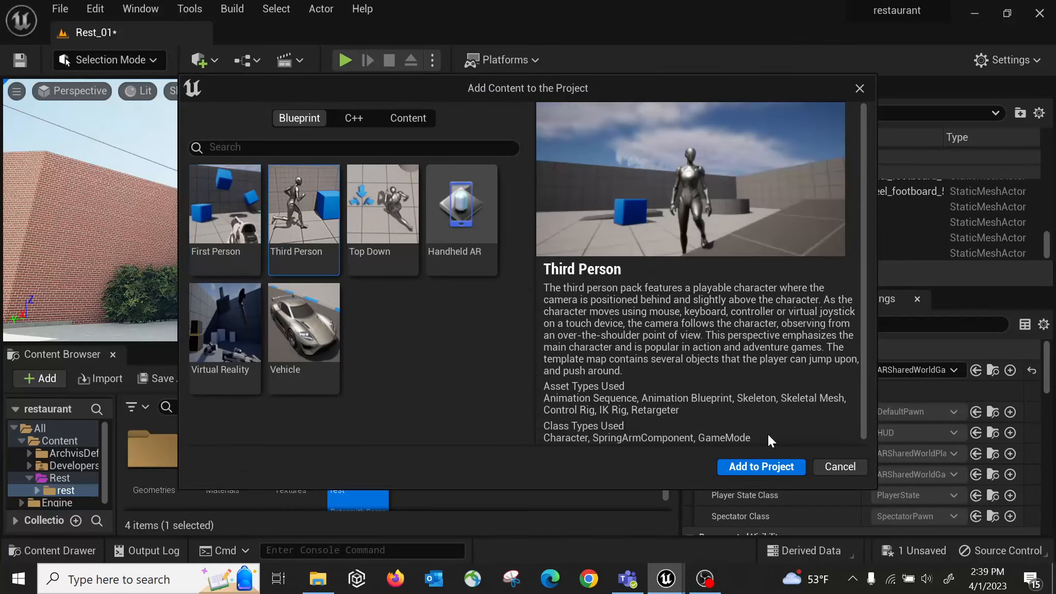
{"action": "left_click", "coordinate": [752, 464]}
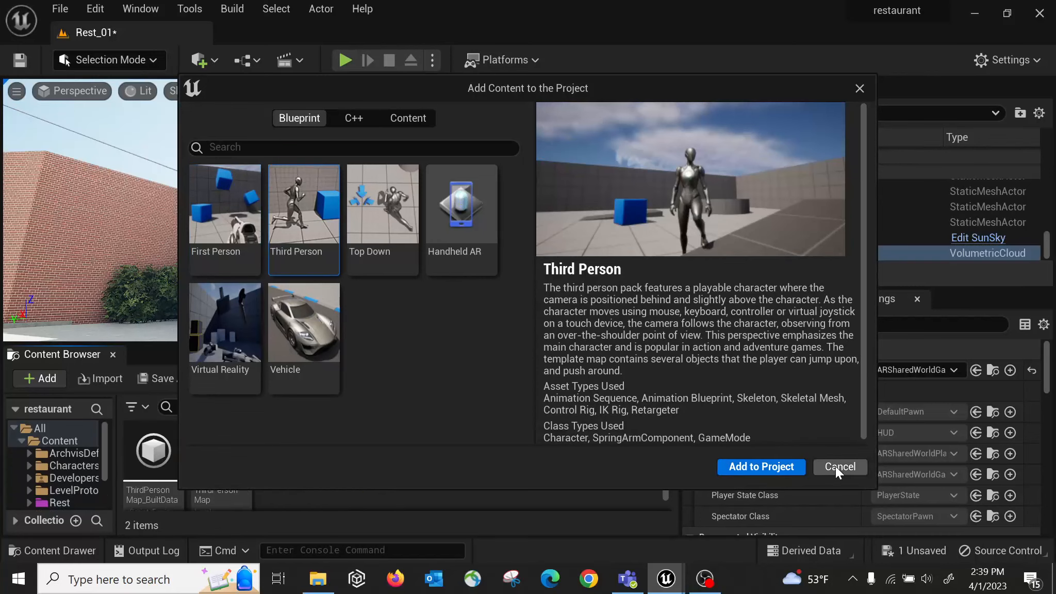
{"action": "left_click", "coordinate": [217, 211]}
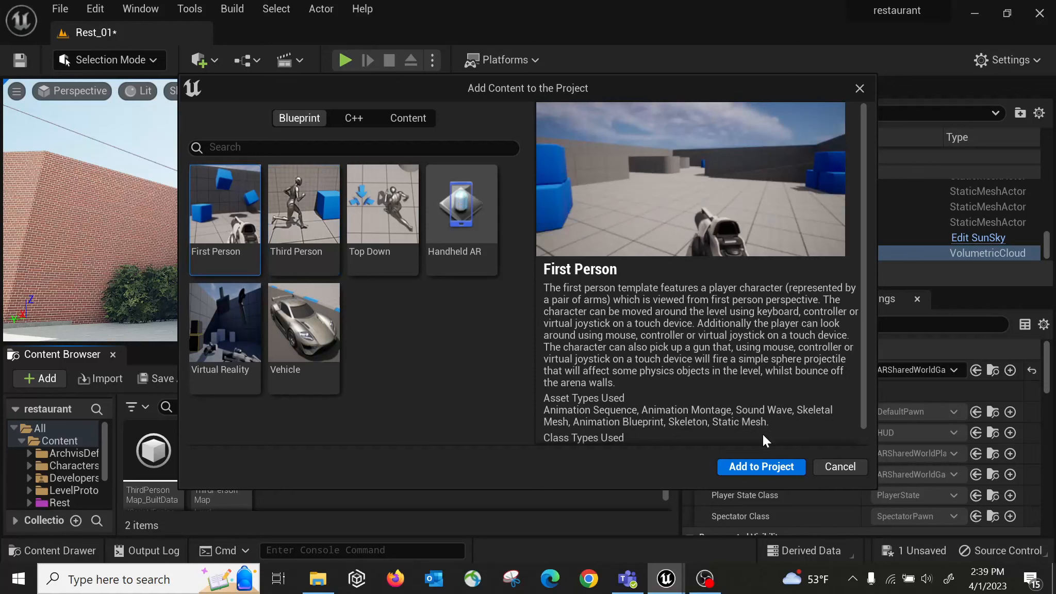
{"action": "left_click", "coordinate": [758, 468]}
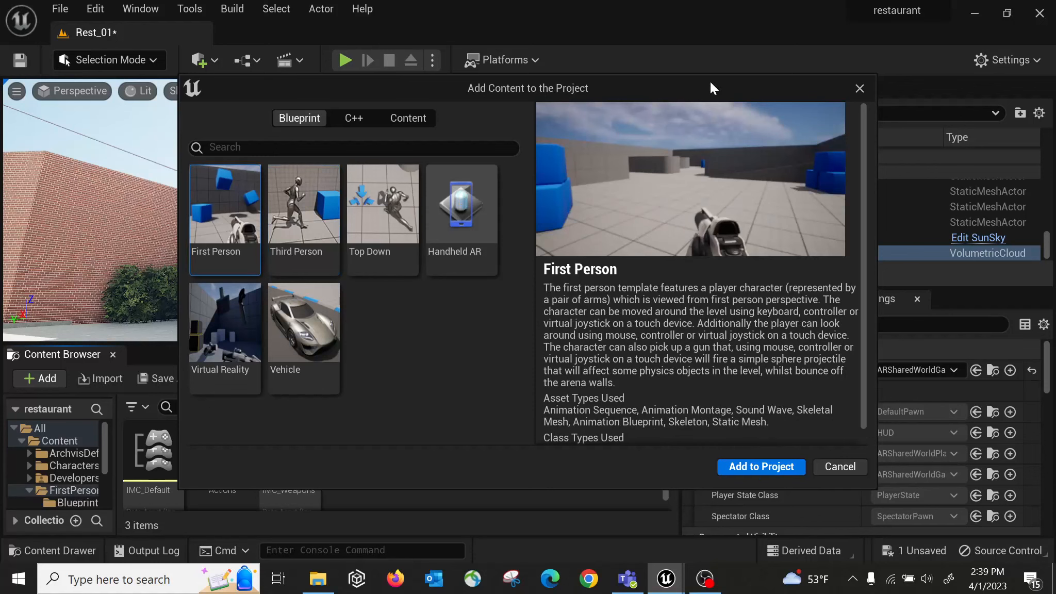
{"action": "left_click", "coordinate": [860, 88]}
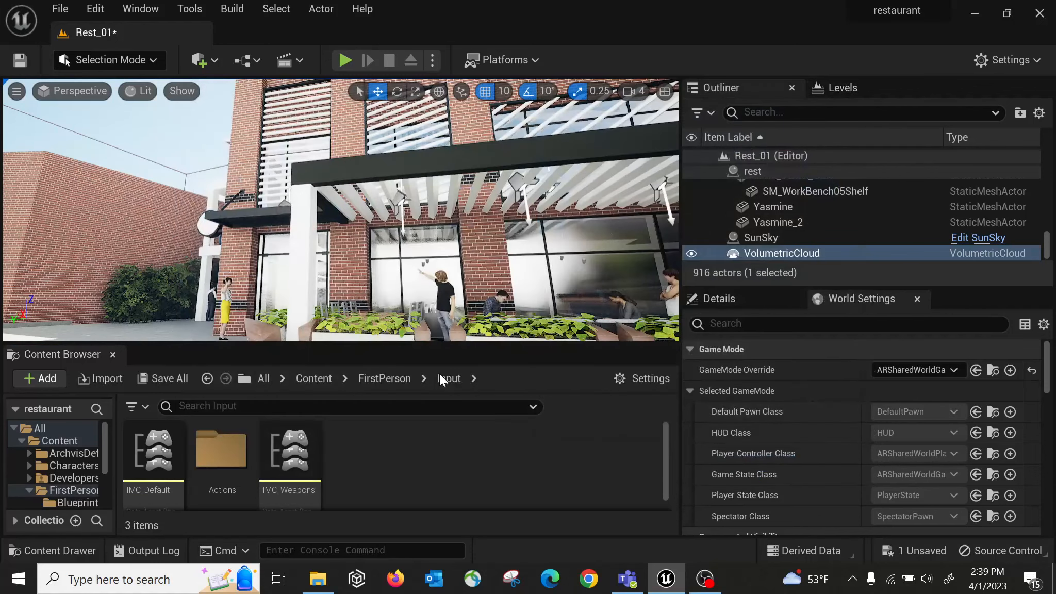
Step: Examine the Blueprints, Input and Maps folders of the added FirstPerson content
{"action": "left_click_drag", "start_coordinate": [376, 342], "coordinate": [376, 266]}
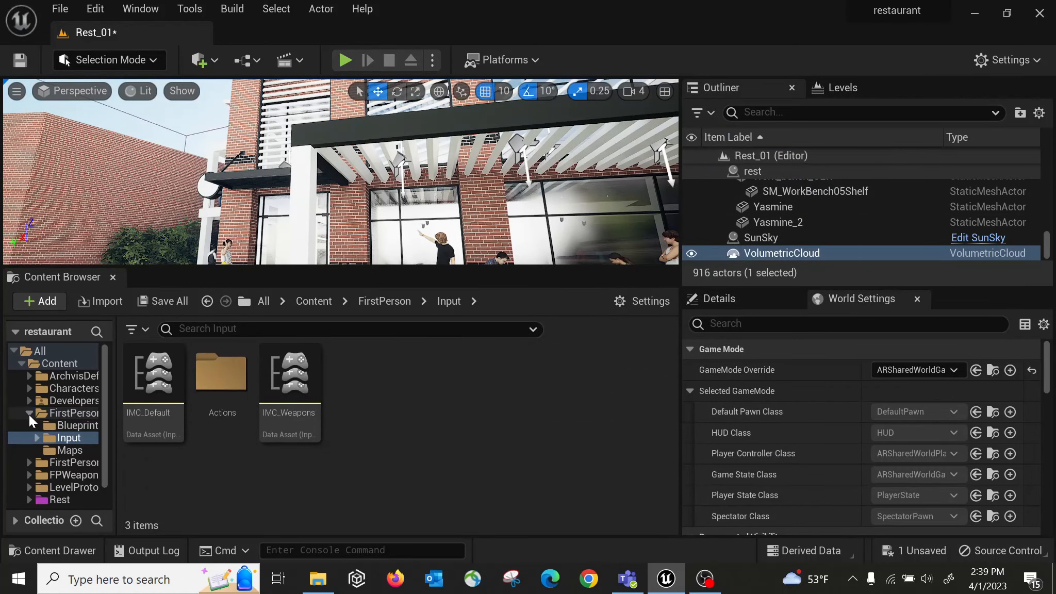
{"action": "left_click_drag", "start_coordinate": [116, 411], "coordinate": [249, 415]}
{"action": "left_click", "coordinate": [93, 423]}
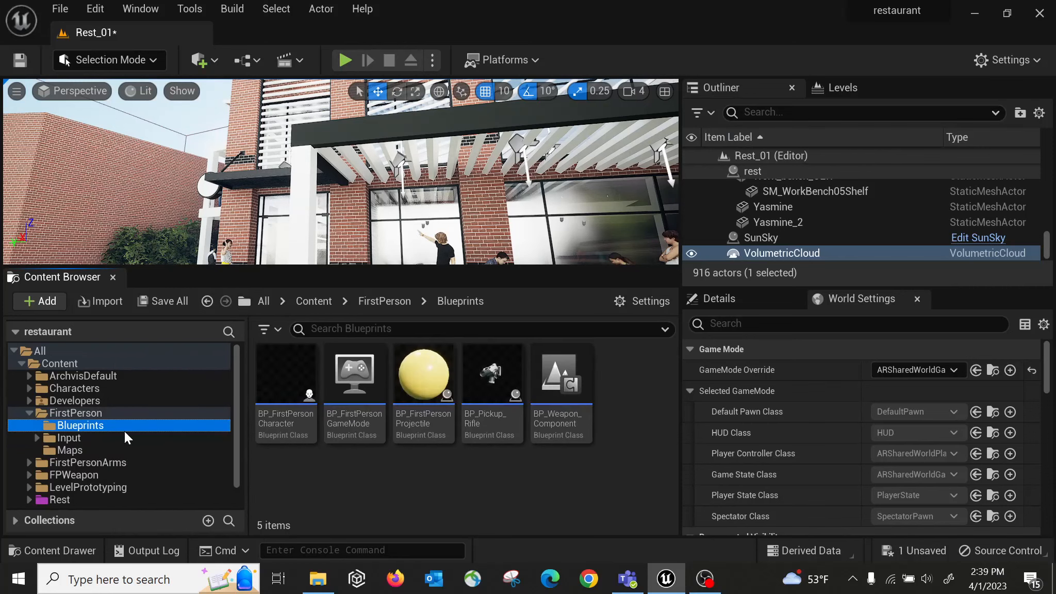
{"action": "left_click", "coordinate": [81, 439]}
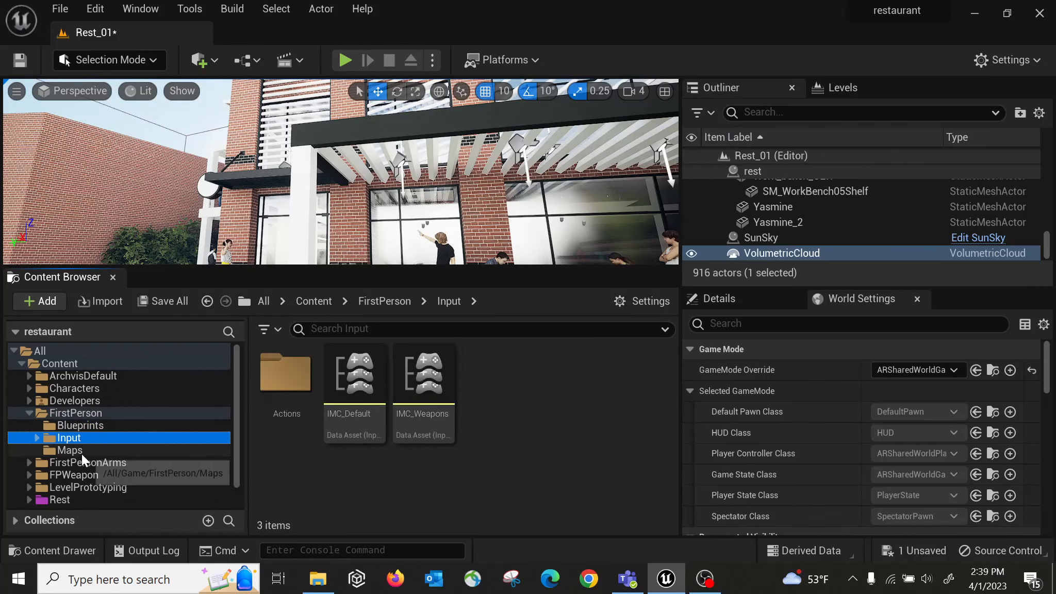
{"action": "left_click", "coordinate": [81, 452]}
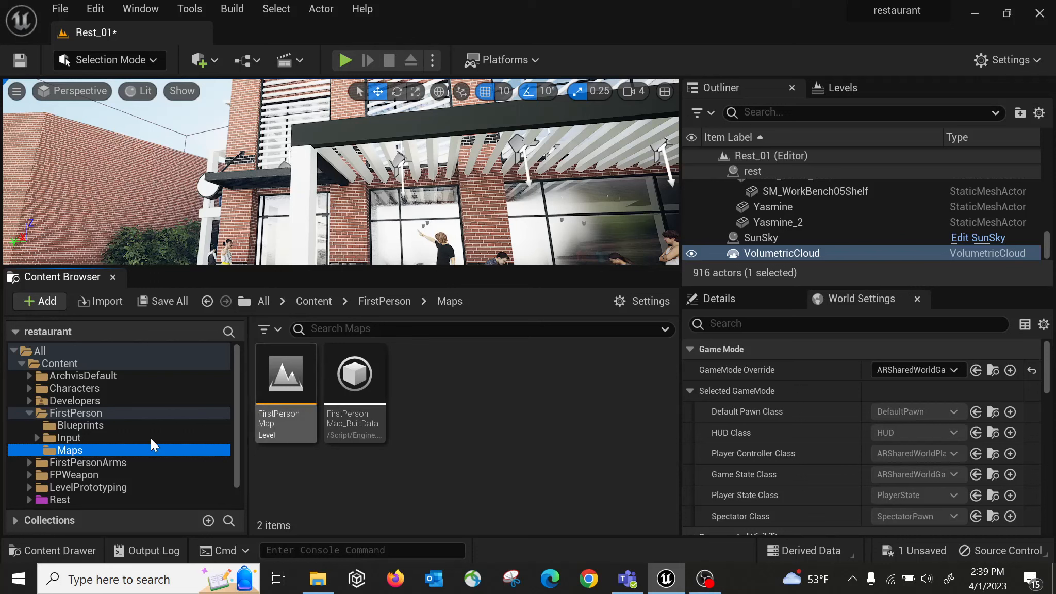
{"action": "left_click", "coordinate": [29, 414]}
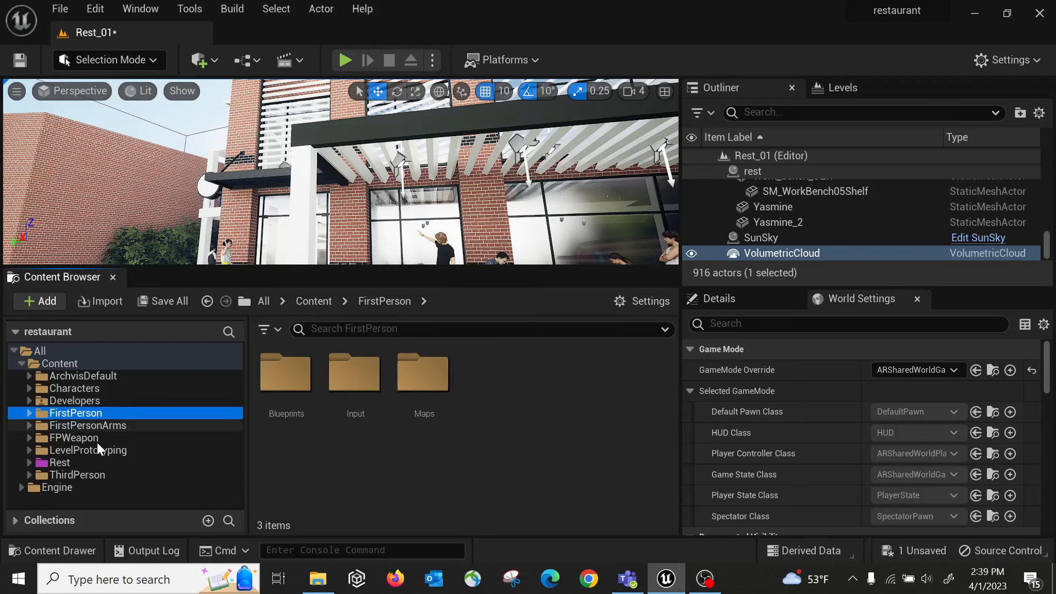
Step: Examine the Input, Blueprints and Maps folders of the added ThirdPerson content, and enlarge the level view again
{"action": "double_click", "coordinate": [106, 477]}
{"action": "left_click", "coordinate": [86, 499]}
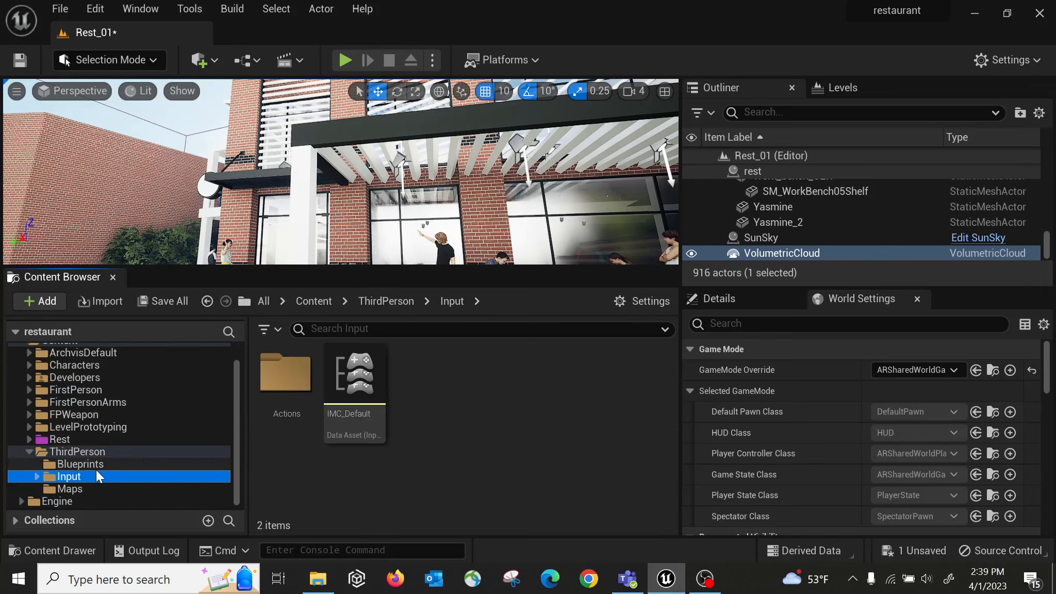
{"action": "left_click", "coordinate": [98, 464]}
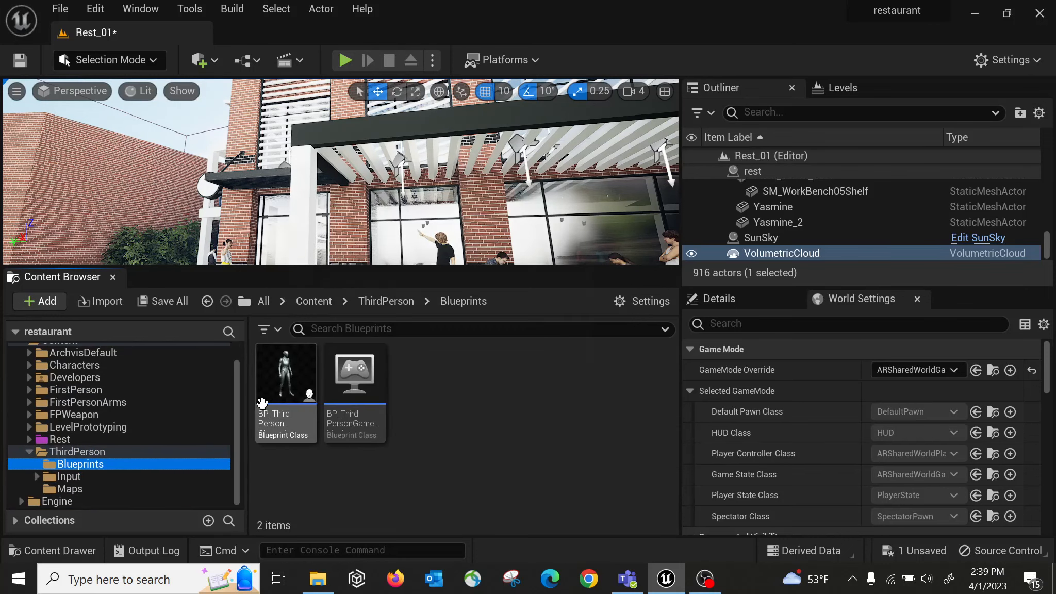
{"action": "left_click", "coordinate": [92, 489]}
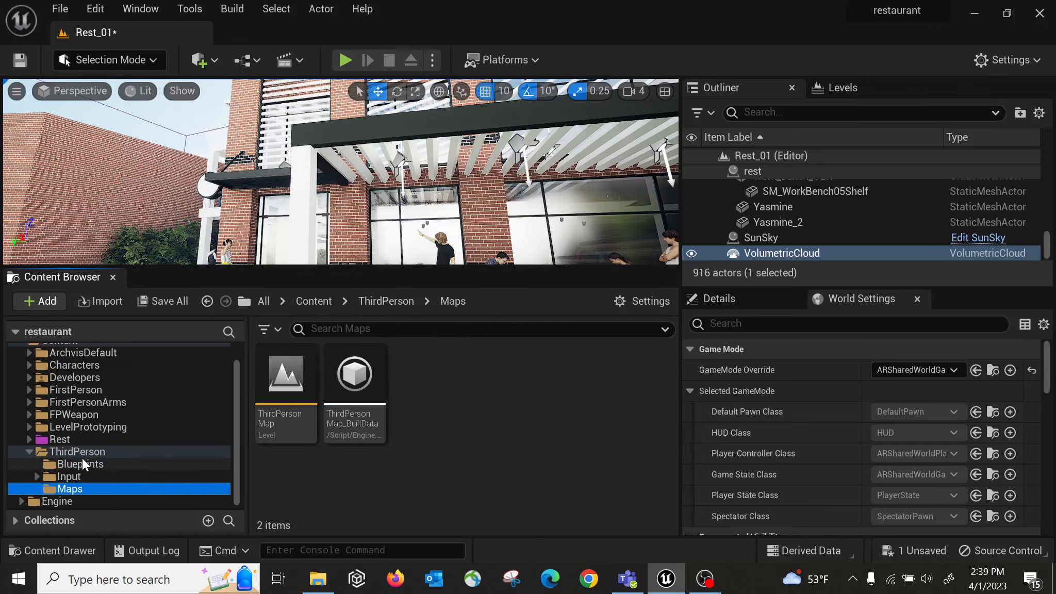
{"action": "left_click", "coordinate": [29, 452]}
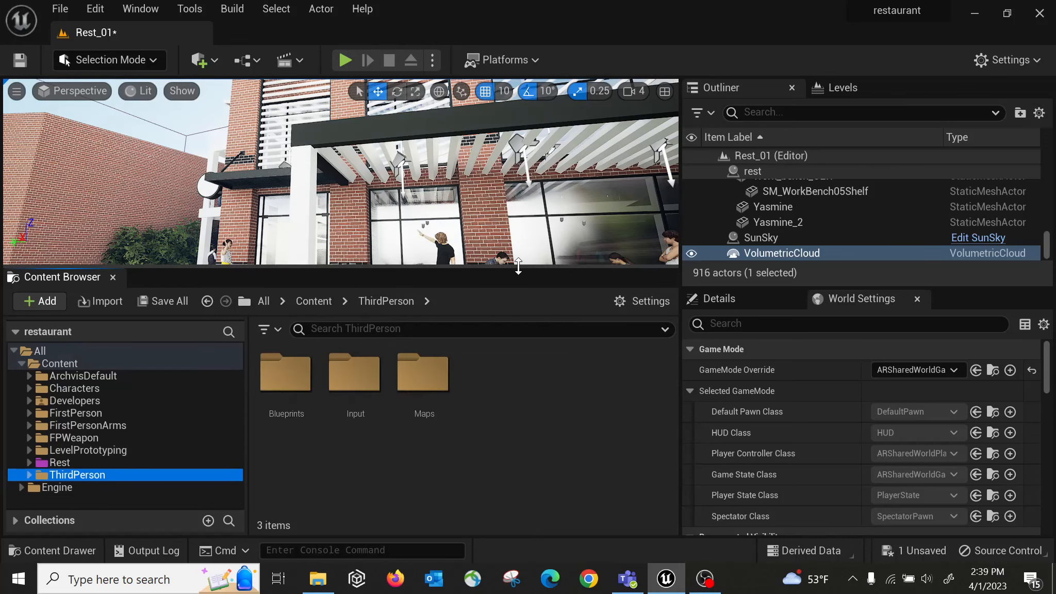
{"action": "left_click_drag", "start_coordinate": [518, 266], "coordinate": [518, 396]}
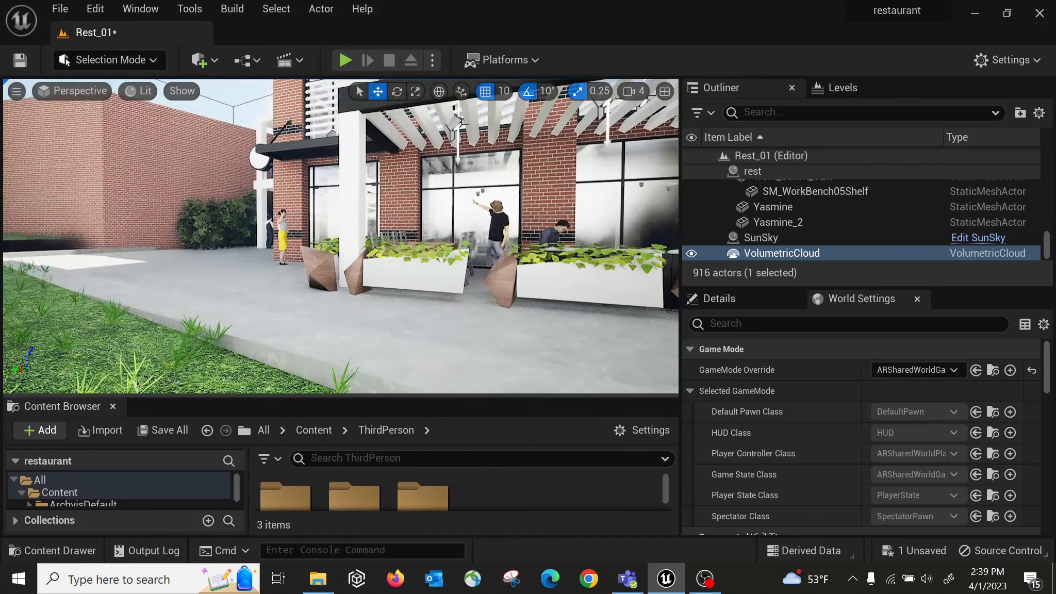
Step: Set the world's GameMode Override to BP_ThirdPersonGameMode
{"action": "left_click", "coordinate": [943, 356]}
{"action": "left_click", "coordinate": [918, 370]}
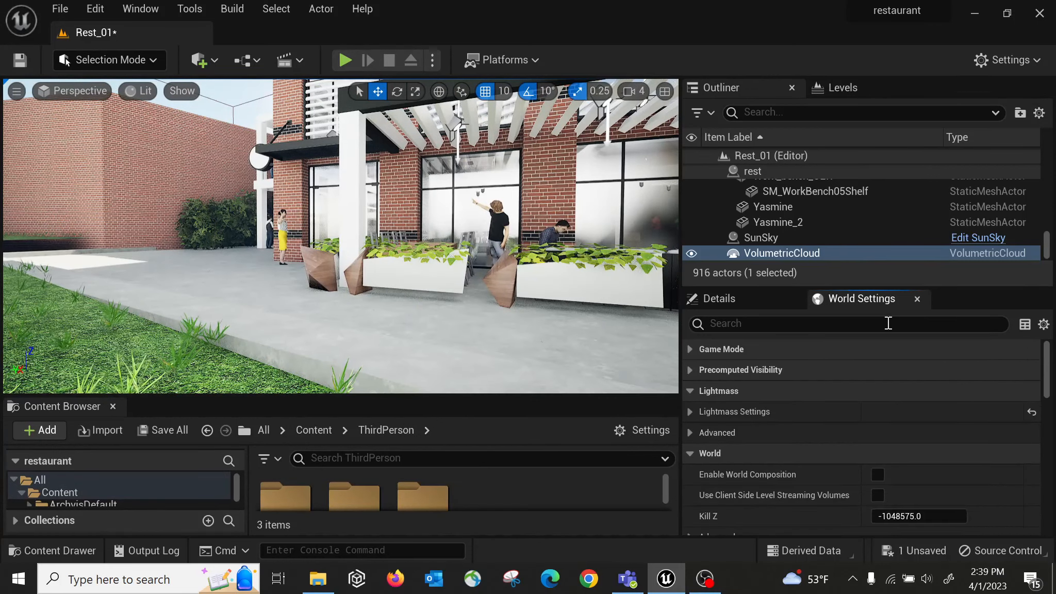
{"action": "left_click", "coordinate": [689, 350]}
{"action": "left_click", "coordinate": [901, 368]}
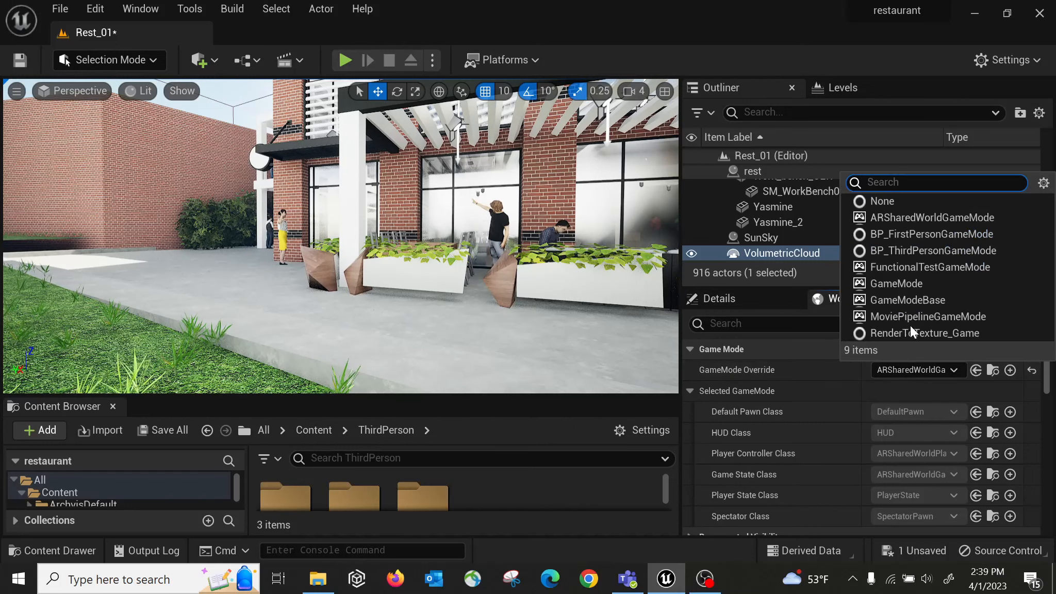
{"action": "left_click", "coordinate": [914, 251]}
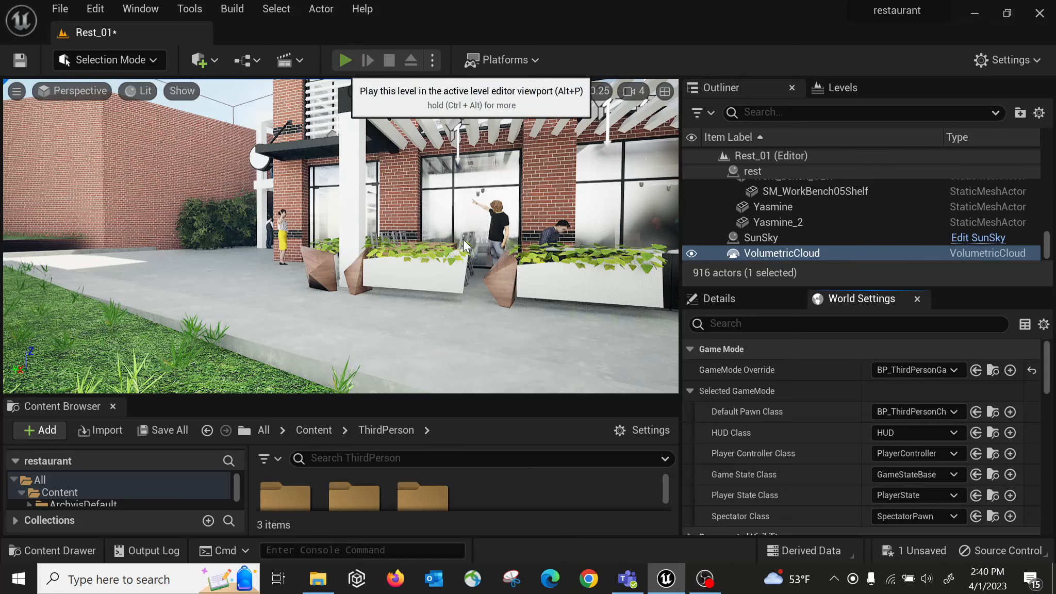
Step: Play-test the level with the third-person character, walking it forward and back, and end the play session
{"action": "key", "text": "alt+p"}
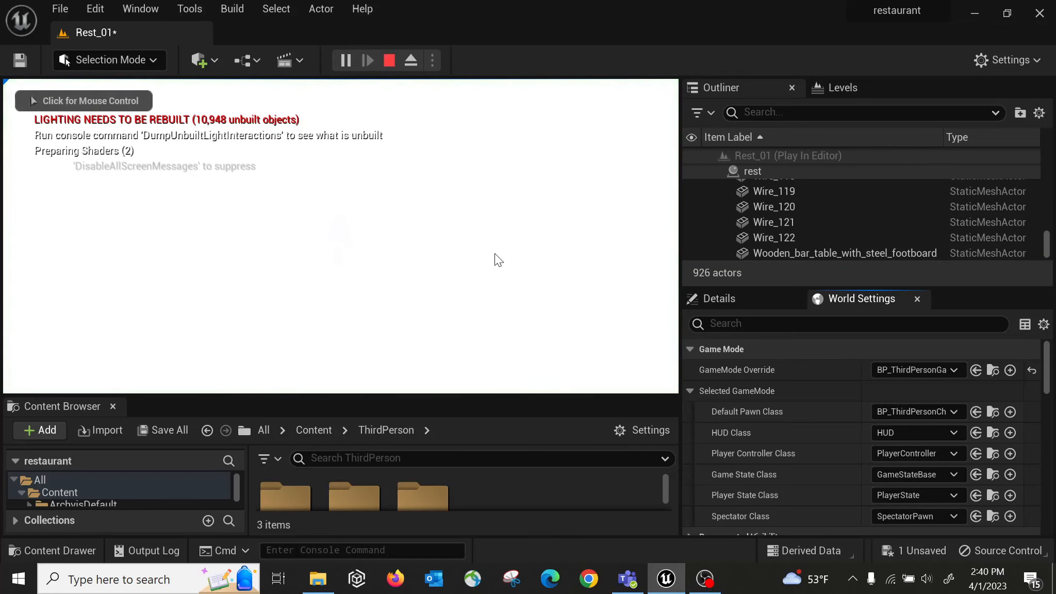
{"action": "left_click", "coordinate": [456, 273]}
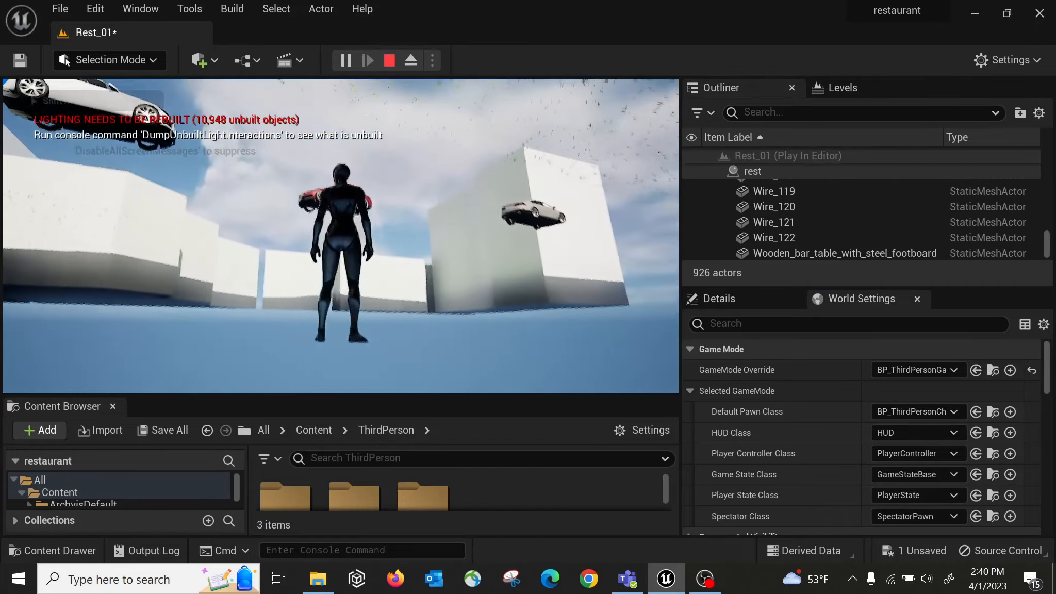
{"action": "key", "text": "w"}
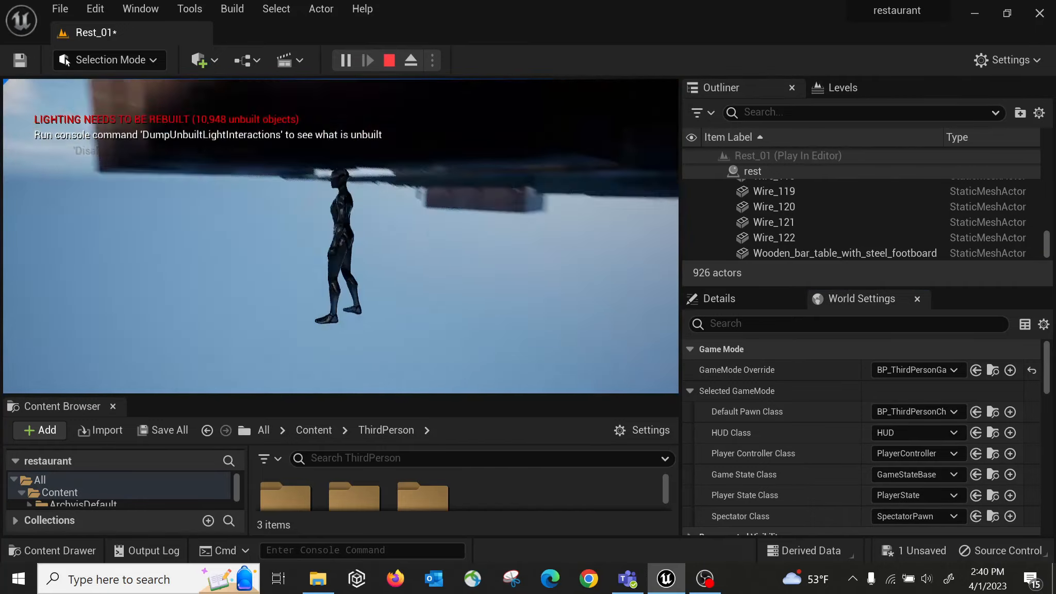
{"action": "key", "text": "s"}
{"action": "key", "text": "shift+F1"}
{"action": "key", "text": "Escape"}
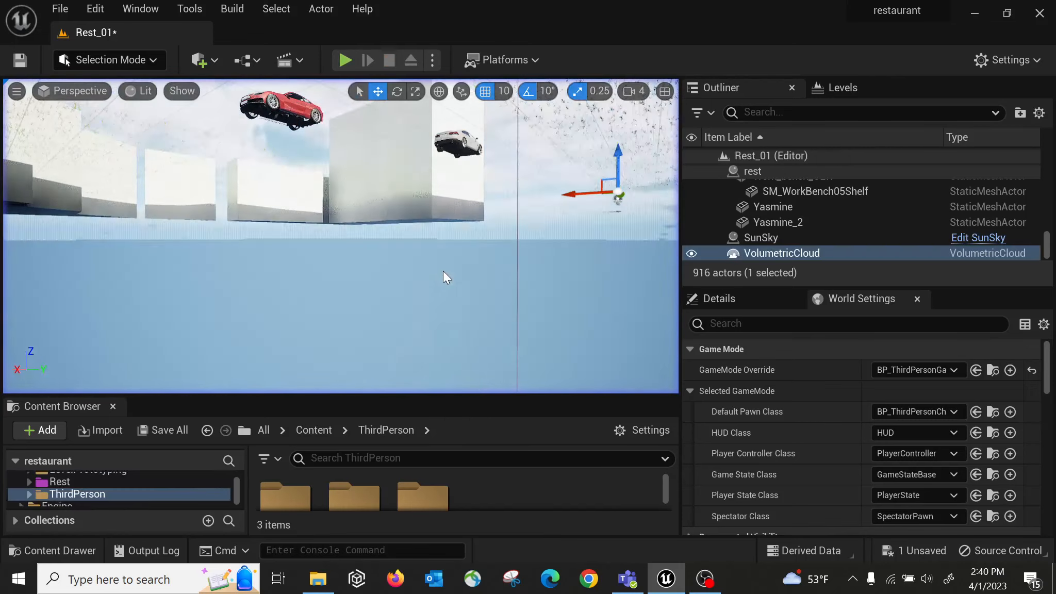
{"action": "scroll", "coordinate": [805, 228], "scroll_direction": "up", "scroll_amount": 1}
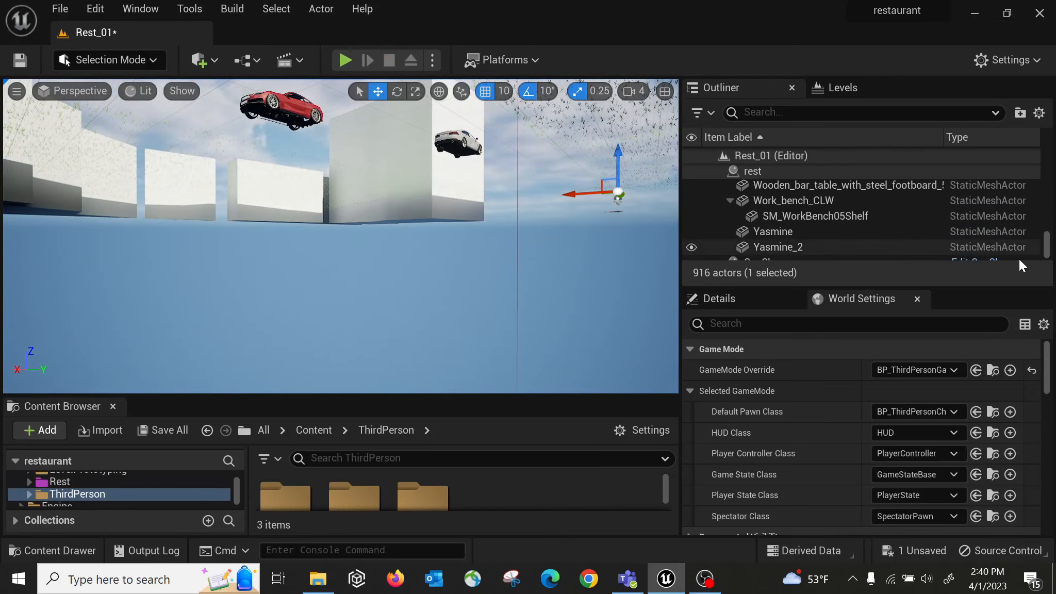
Step: Find the PlayerStart in the level and move it onto the concrete paving in front of the restaurant
{"action": "left_click_drag", "start_coordinate": [1047, 253], "coordinate": [1045, 164]}
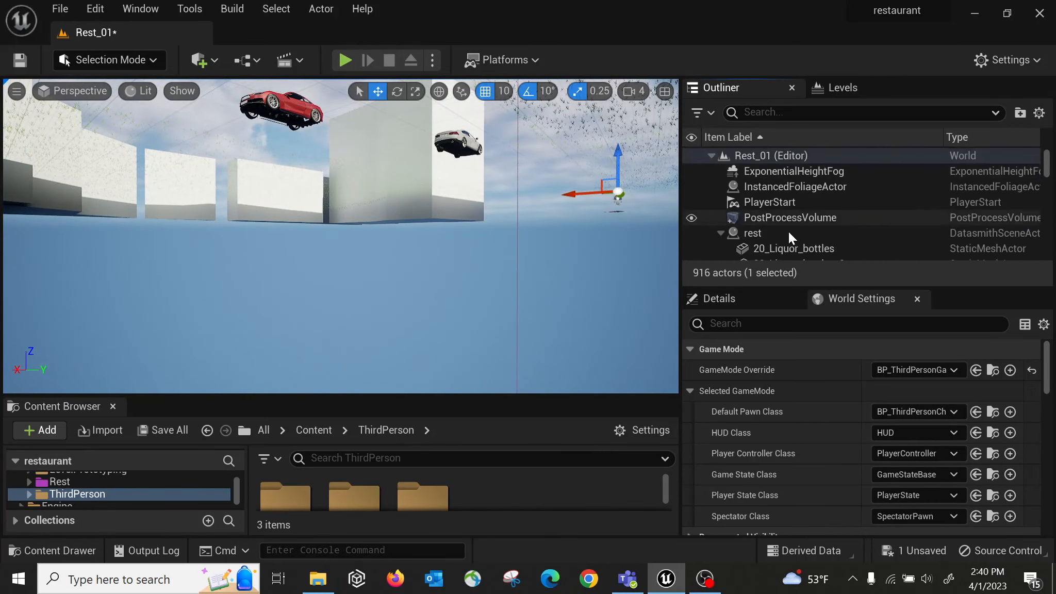
{"action": "left_click", "coordinate": [721, 233]}
{"action": "double_click", "coordinate": [763, 202]}
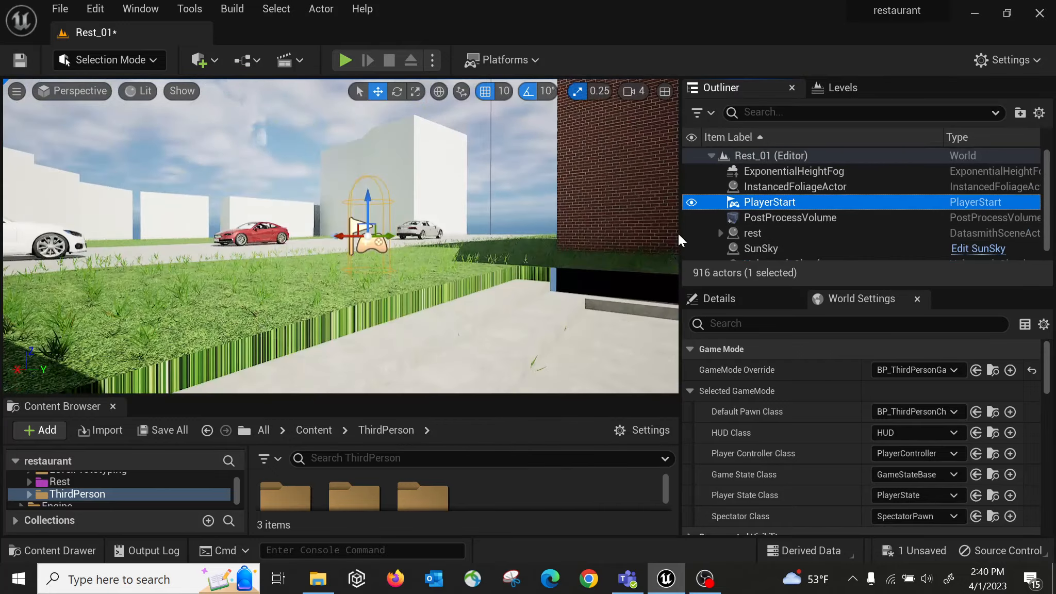
{"action": "right_click_drag", "start_coordinate": [361, 248], "coordinate": [413, 247]}
{"action": "left_click_drag", "start_coordinate": [238, 232], "coordinate": [570, 233]}
{"action": "right_click_drag", "start_coordinate": [412, 235], "coordinate": [464, 238]}
{"action": "key", "text": "s"}
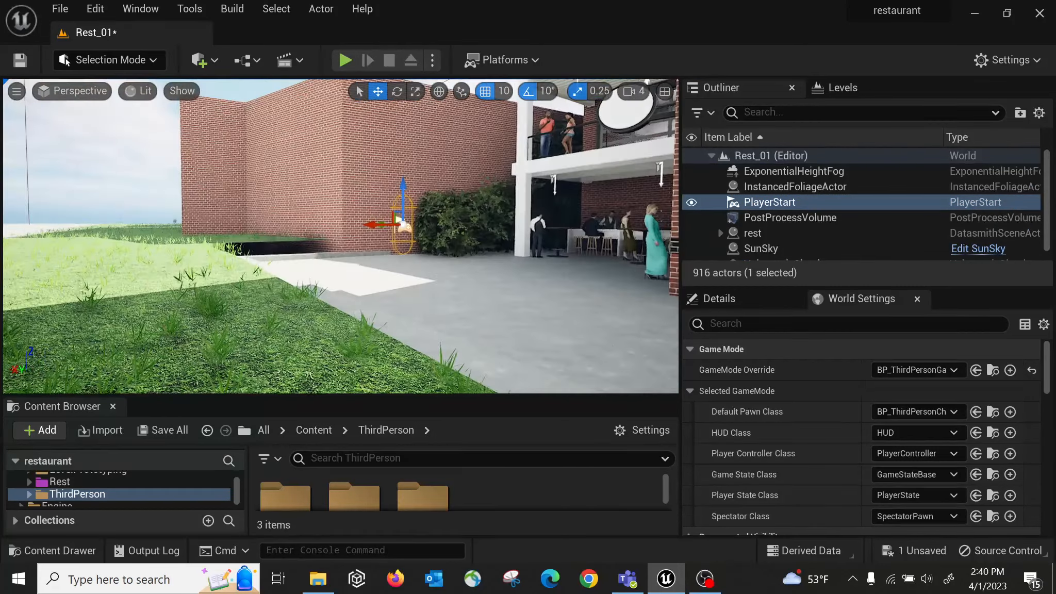
{"action": "left_click_drag", "start_coordinate": [366, 225], "coordinate": [497, 232]}
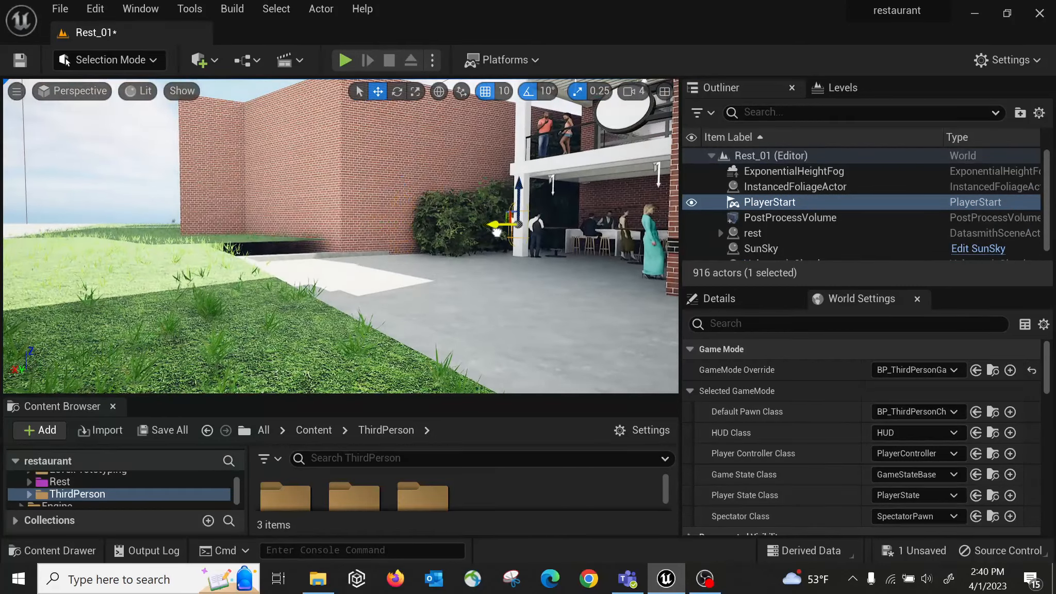
Step: Select the concrete paving in the level, locate its Concrete__Cast-in-Place_gray static mesh asset, and open it for editing
{"action": "left_click", "coordinate": [508, 272]}
{"action": "right_click_drag", "start_coordinate": [230, 249], "coordinate": [361, 268]}
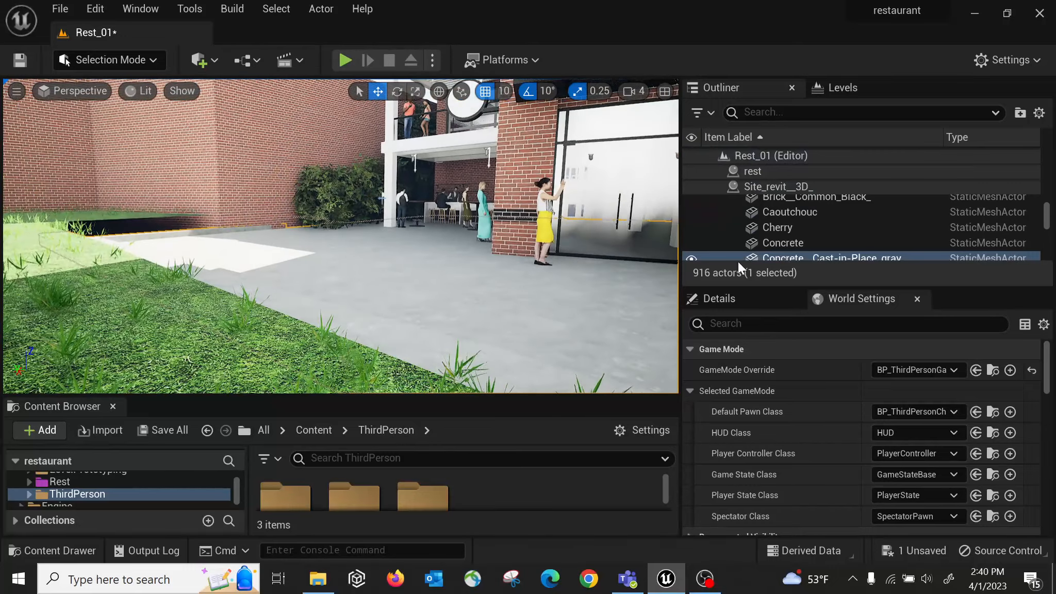
{"action": "left_click_drag", "start_coordinate": [1047, 218], "coordinate": [1049, 207]}
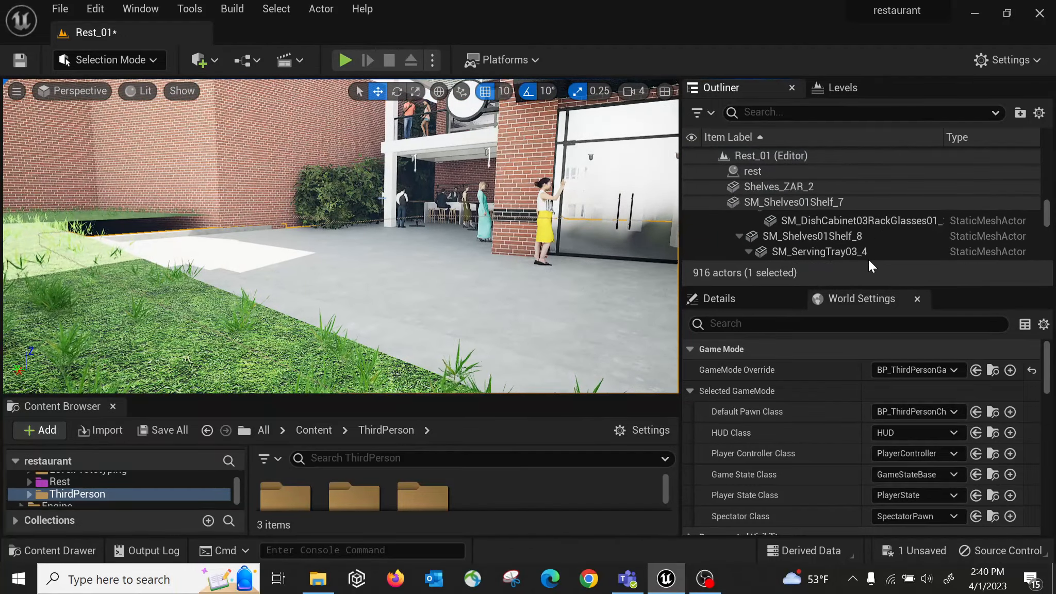
{"action": "left_click", "coordinate": [472, 294]}
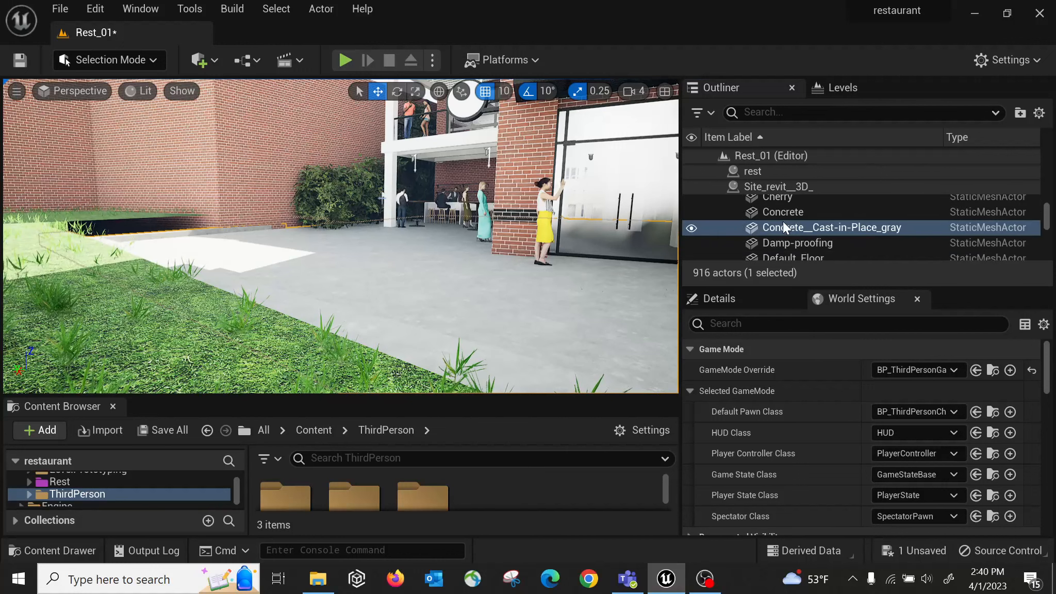
{"action": "right_click", "coordinate": [393, 263]}
{"action": "left_click", "coordinate": [491, 142]}
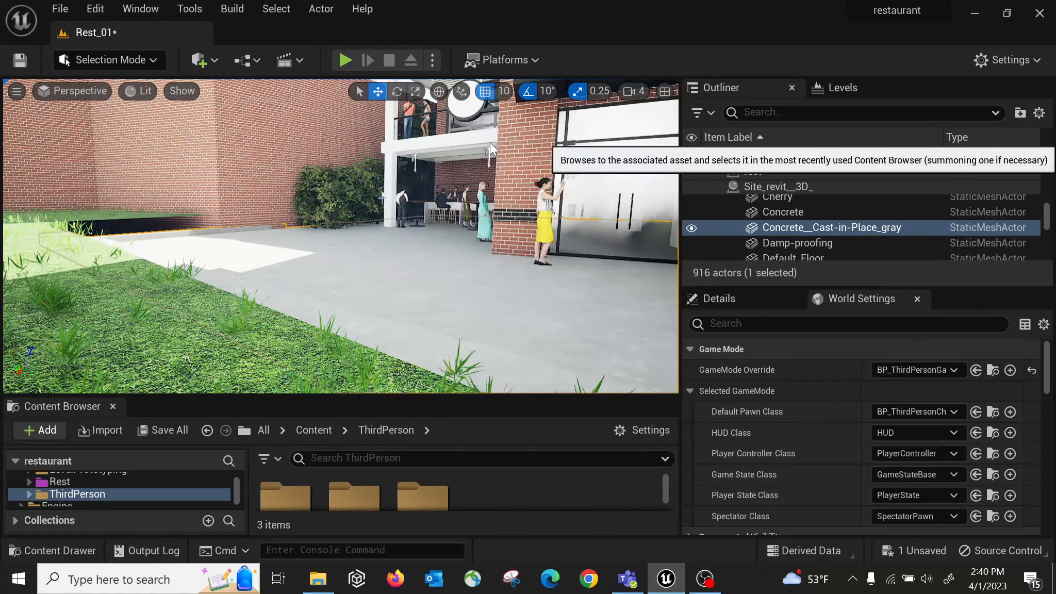
{"action": "left_click_drag", "start_coordinate": [493, 396], "coordinate": [487, 256]}
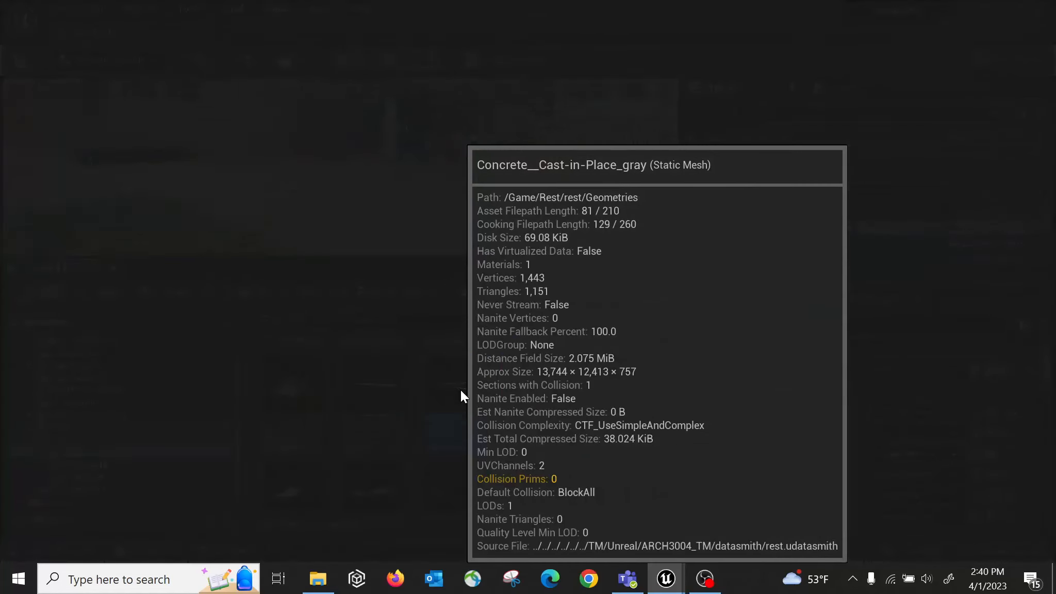
{"action": "double_click", "coordinate": [460, 390]}
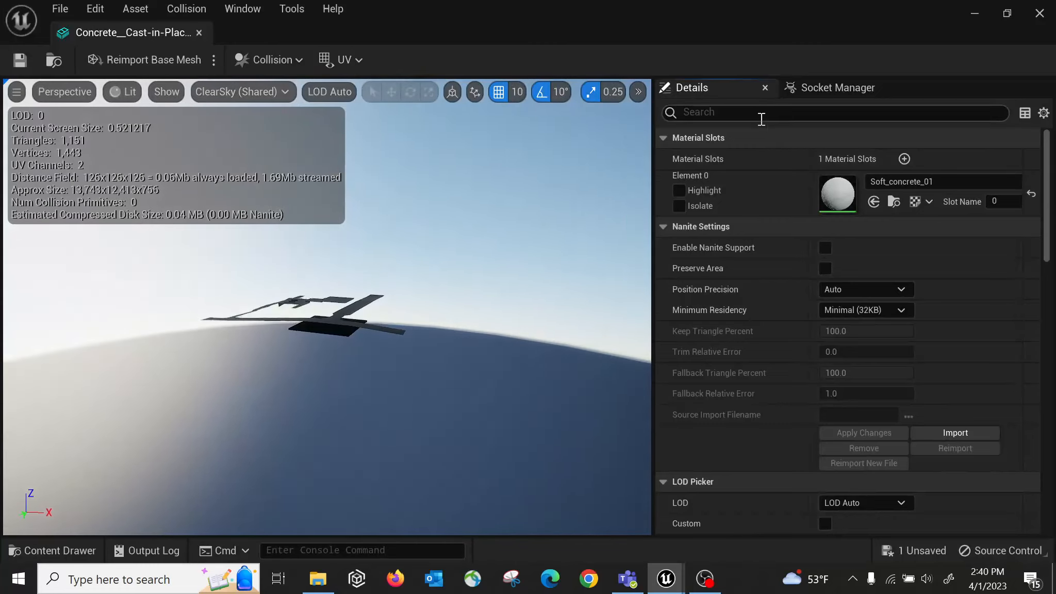
Step: Set the concrete mesh's Collision Complexity to Use Complex Collision As Simple, then save and close the mesh
{"action": "left_click", "coordinate": [759, 113]}
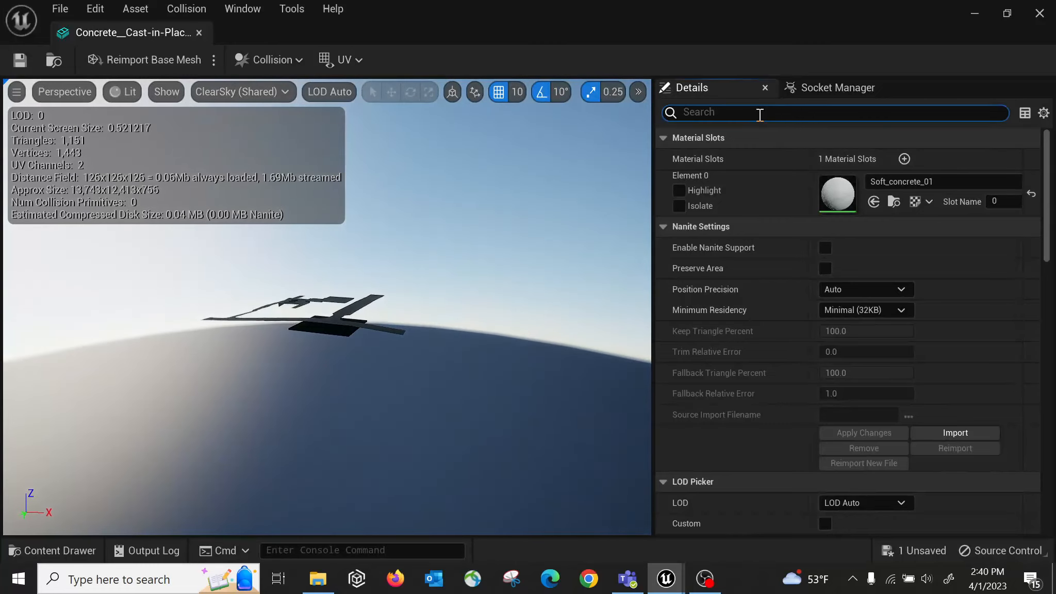
{"action": "type", "text": "colli"}
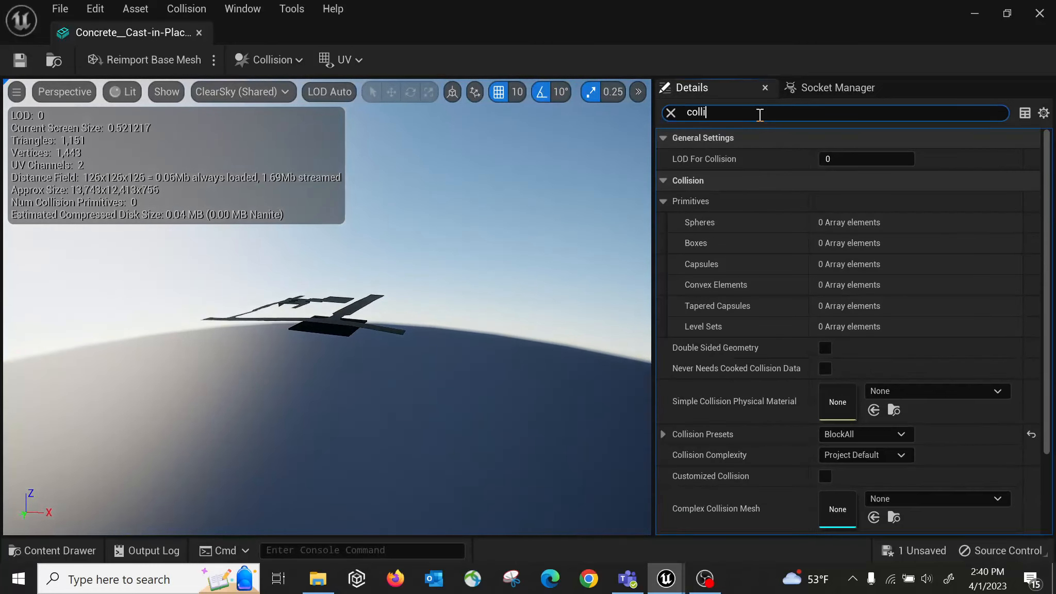
{"action": "left_click", "coordinate": [871, 459]}
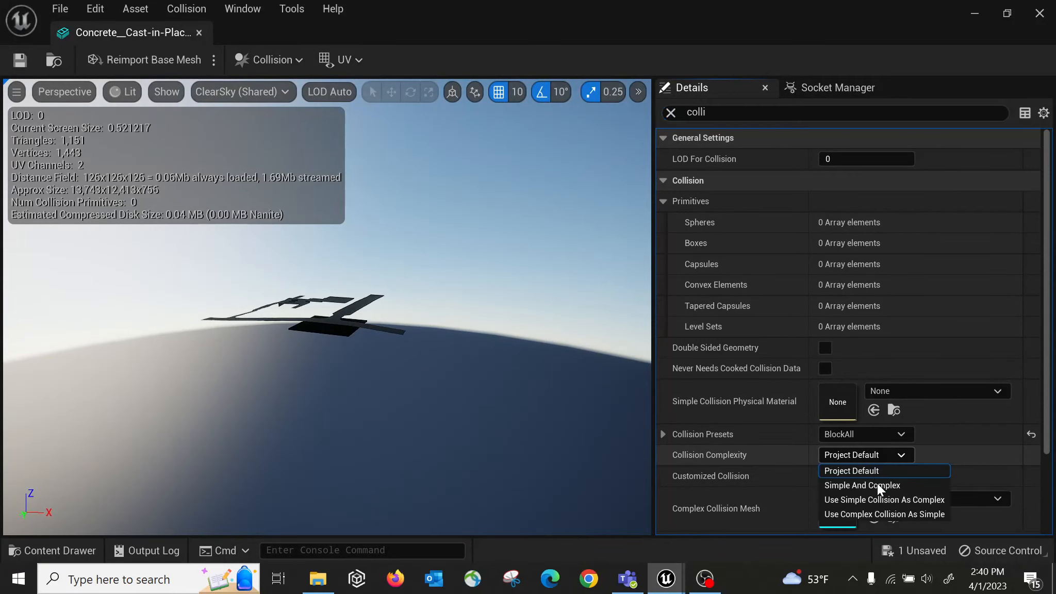
{"action": "left_click", "coordinate": [886, 514]}
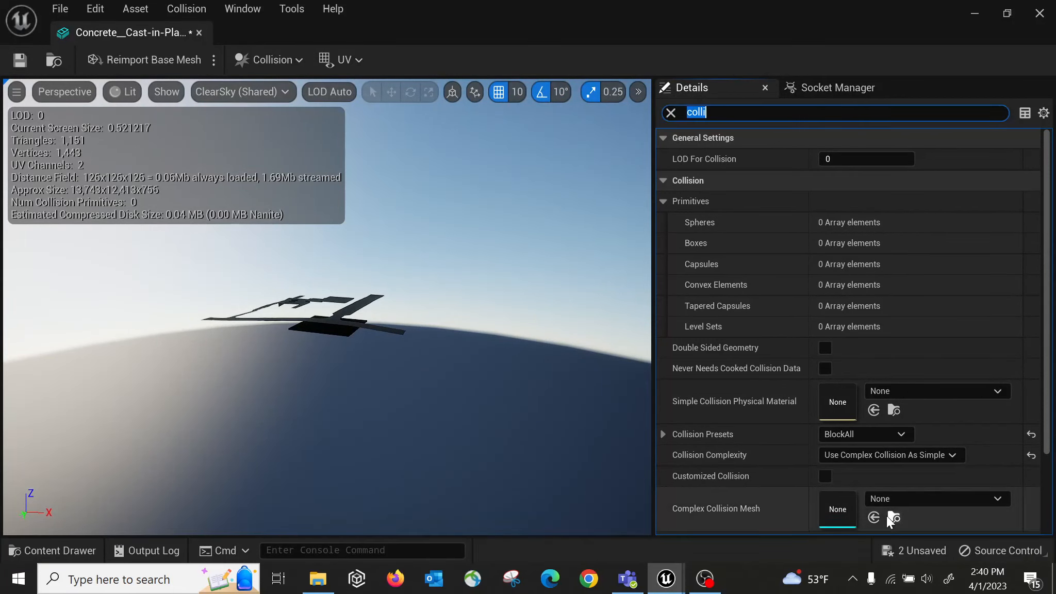
{"action": "left_click", "coordinate": [26, 65]}
{"action": "left_click", "coordinate": [199, 33]}
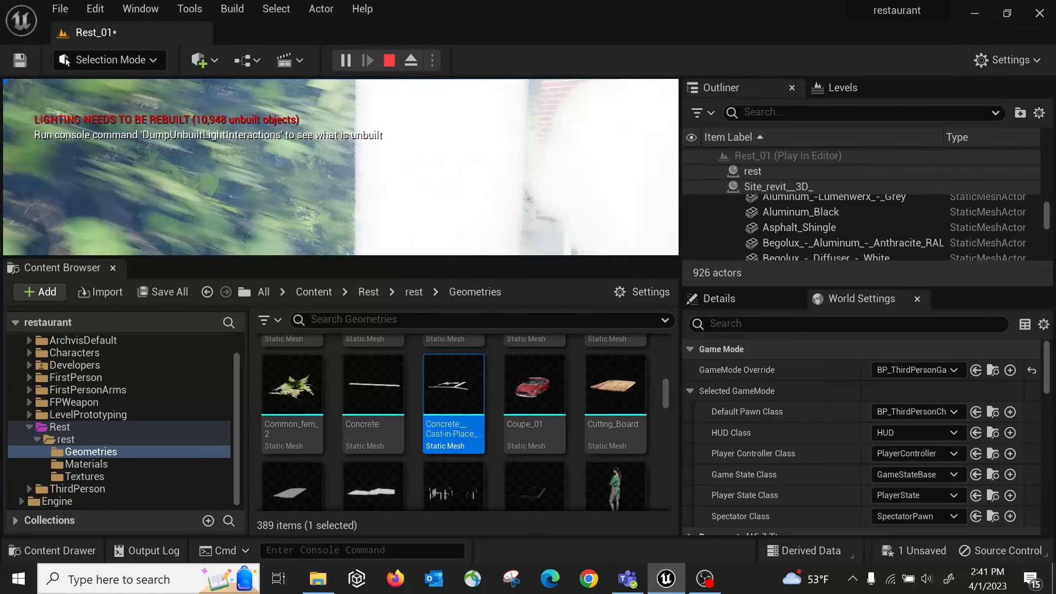
Step: Play-test the third-person character by running around the paving and towards the lawn and jumping, then end the play session
{"action": "key", "text": "s"}
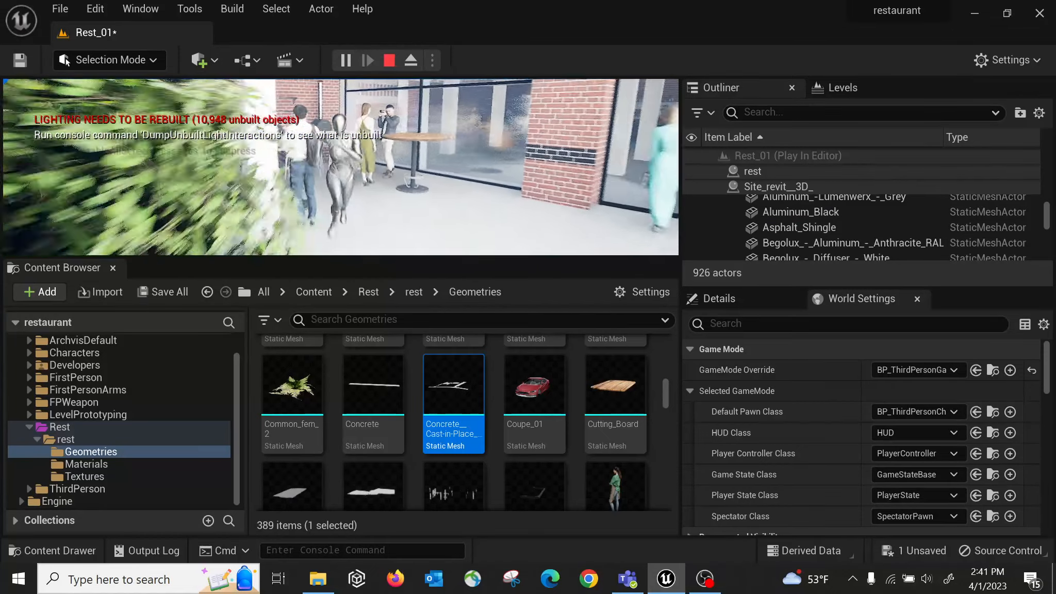
{"action": "key", "text": "s"}
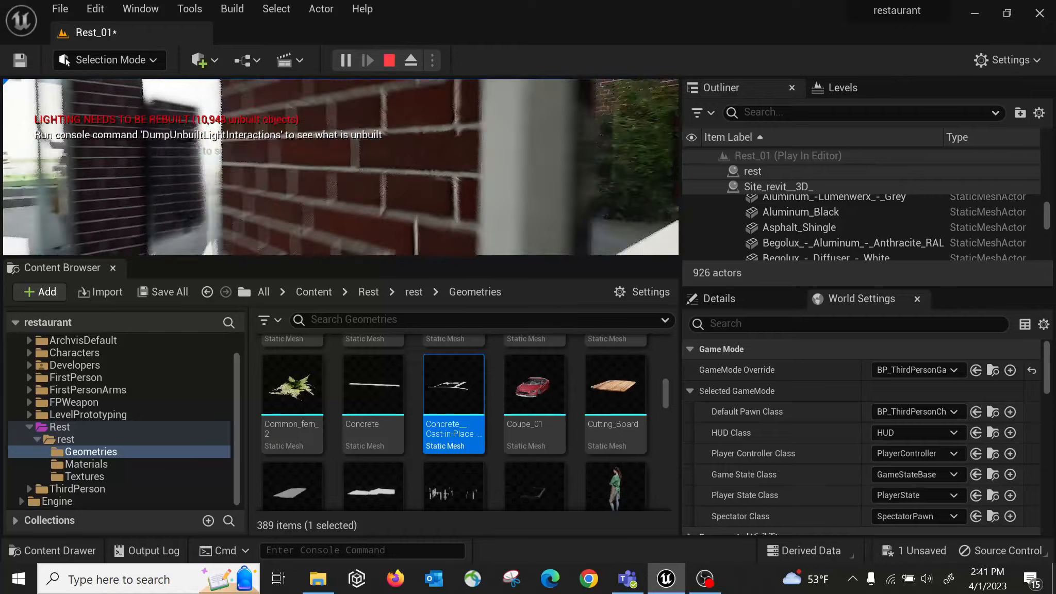
{"action": "key", "text": "s"}
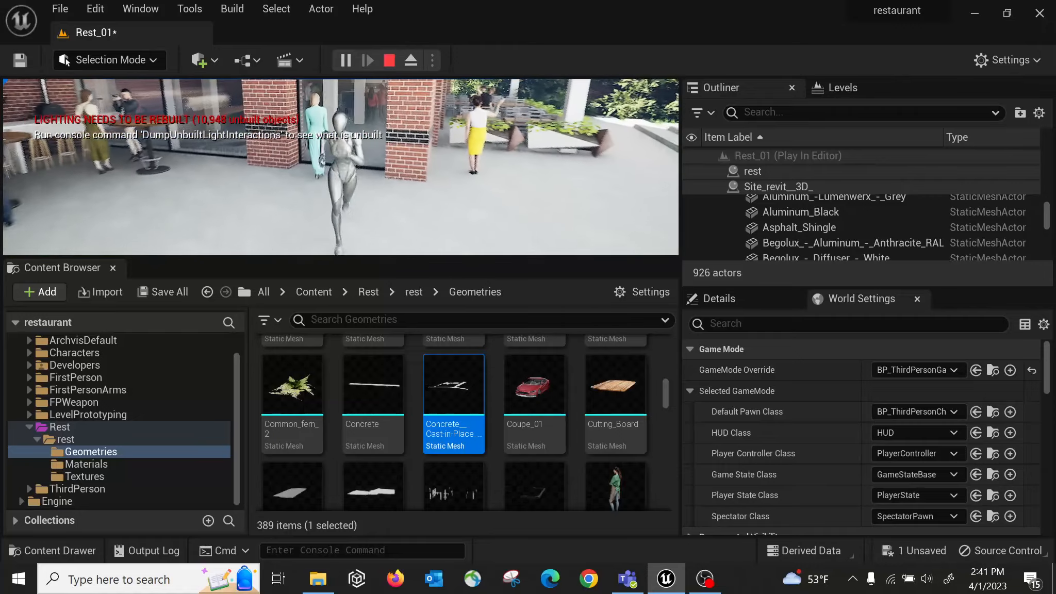
{"action": "key", "text": "w"}
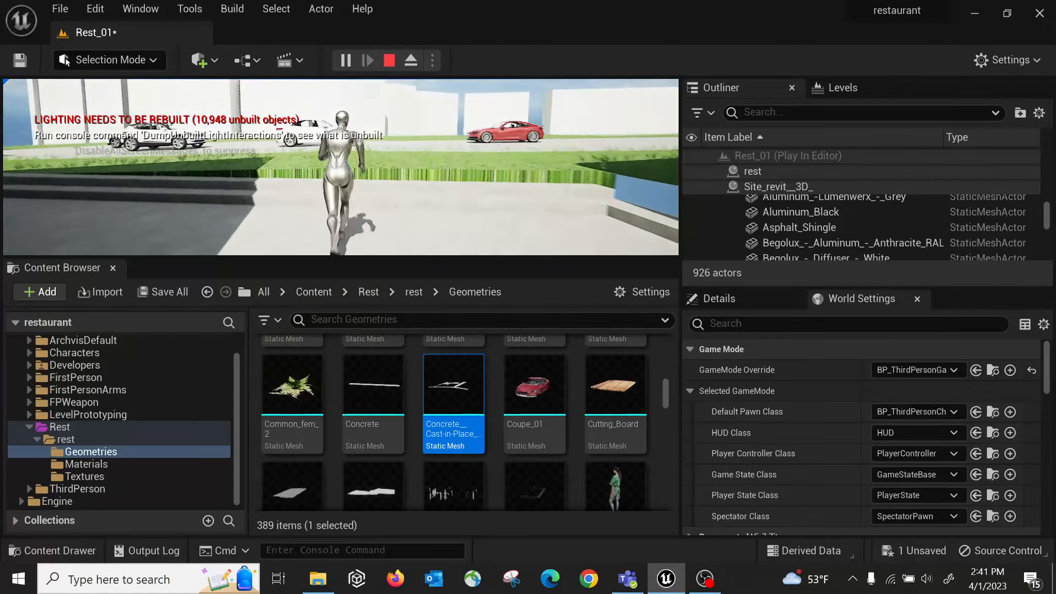
{"action": "key", "text": "w"}
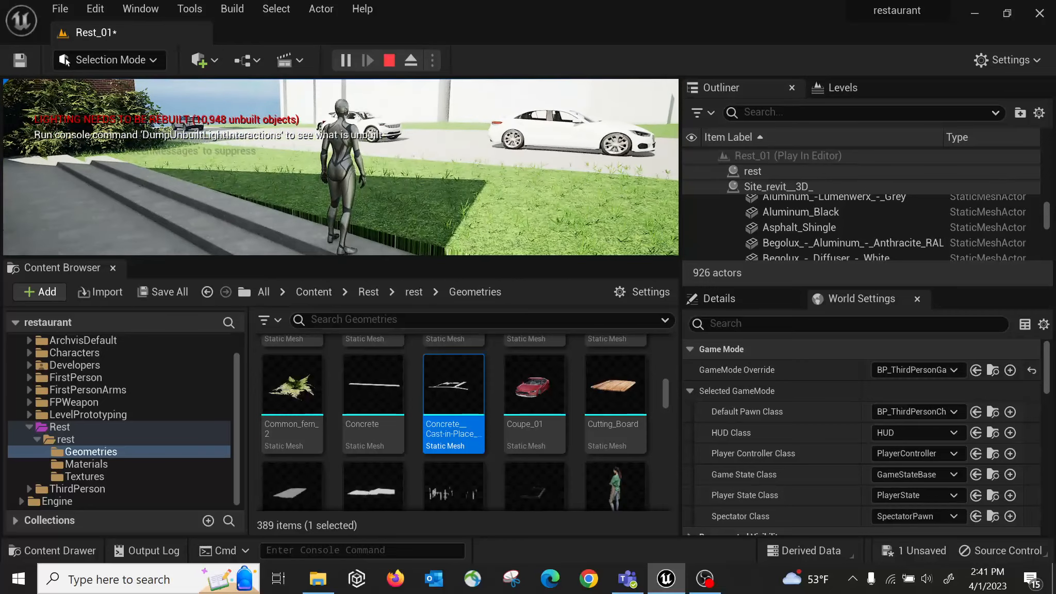
{"action": "key", "text": "space"}
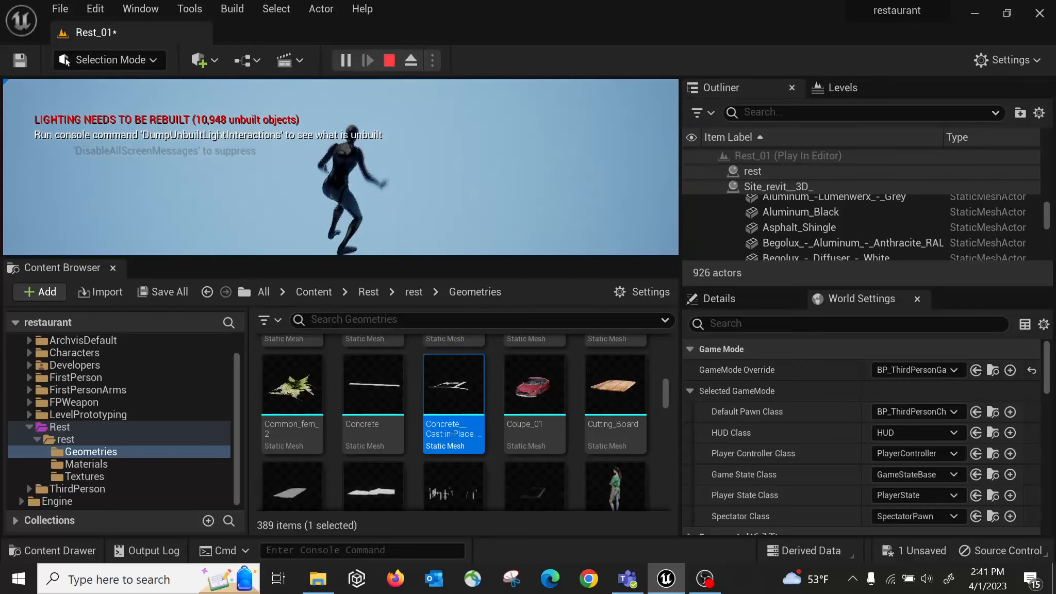
{"action": "key", "text": "Escape"}
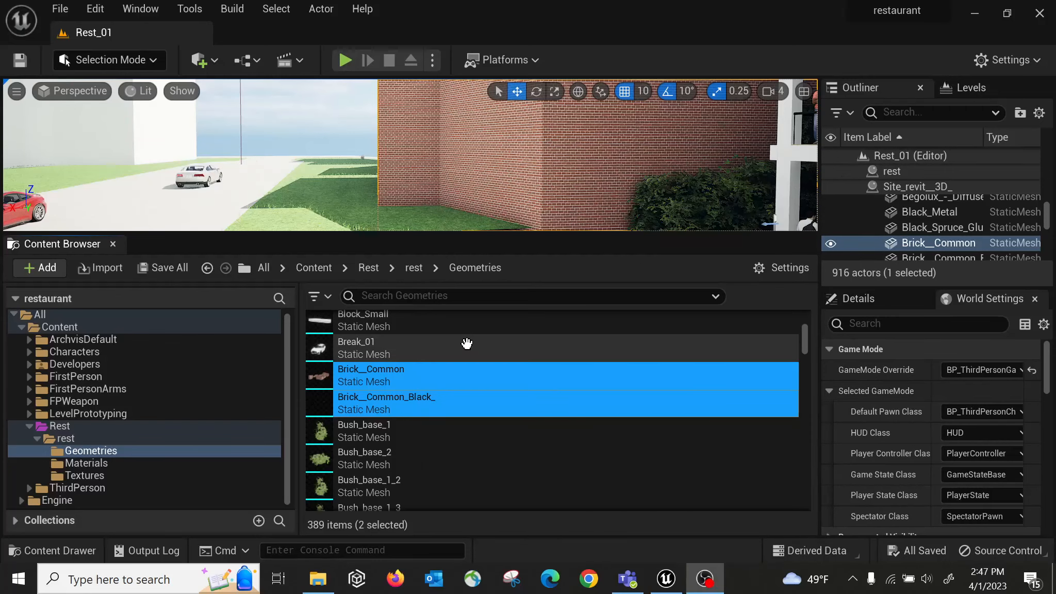
Step: Select all static meshes in the Geometries folder, open them for bulk editing in the Property Matrix, and dock it beside the level
{"action": "left_click", "coordinate": [414, 350]}
{"action": "key", "text": "ctrl+a"}
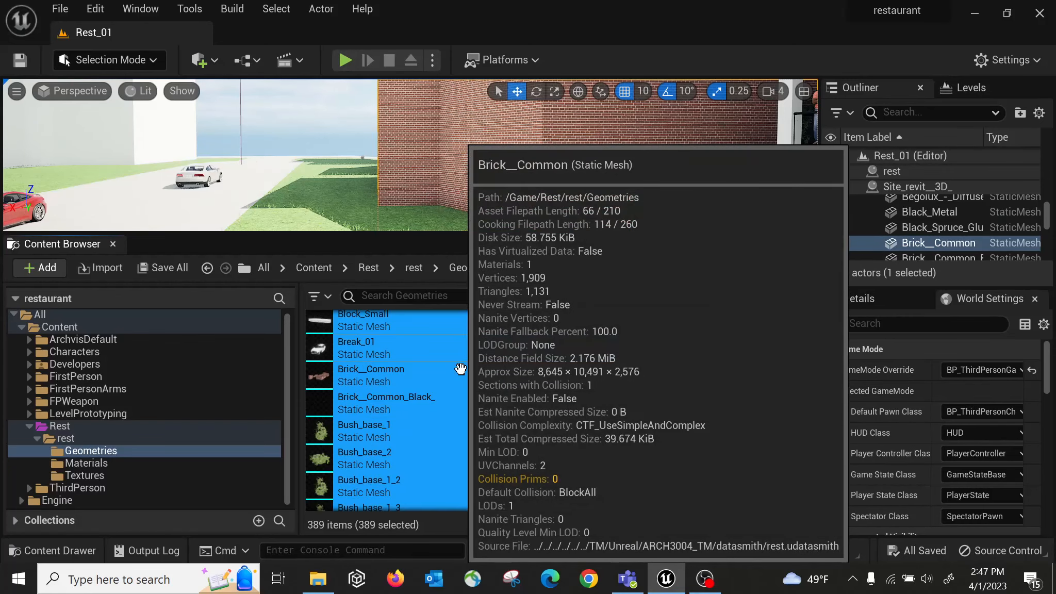
{"action": "right_click", "coordinate": [420, 347]}
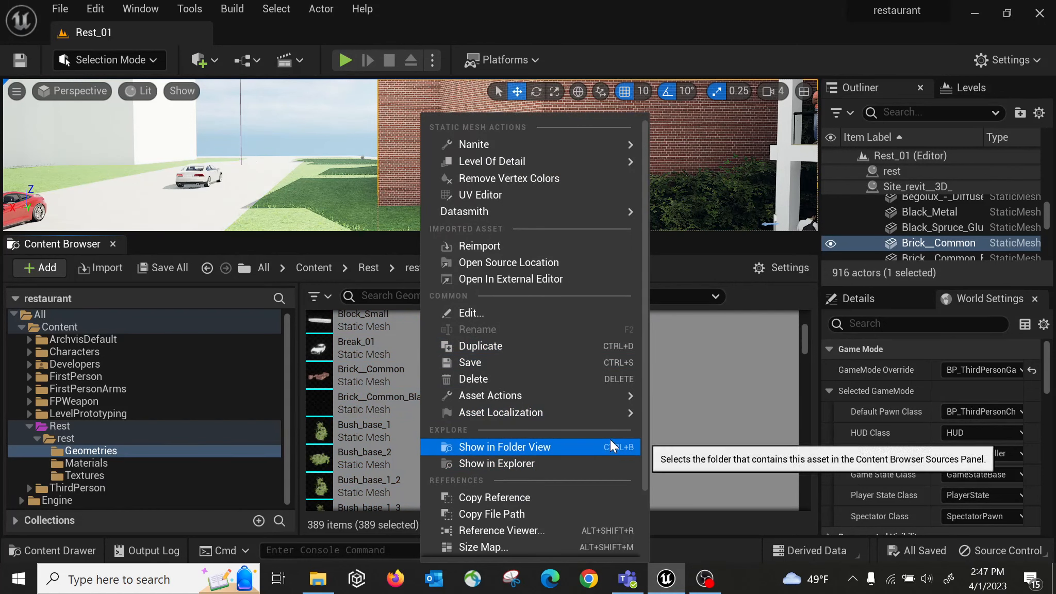
{"action": "mouse_move", "coordinate": [616, 412]}
{"action": "mouse_move", "coordinate": [597, 391]}
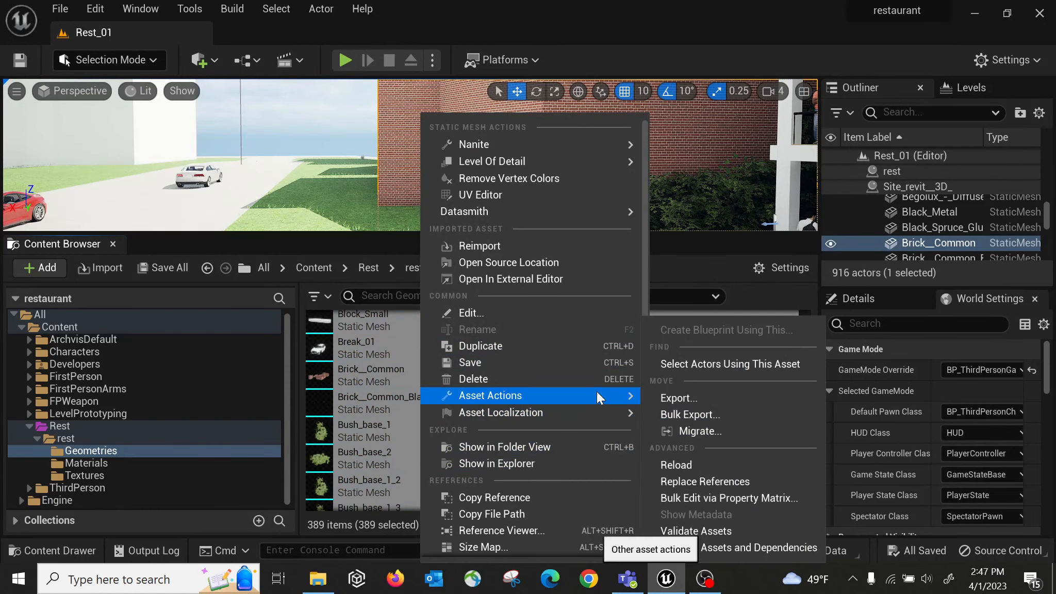
{"action": "left_click", "coordinate": [745, 499]}
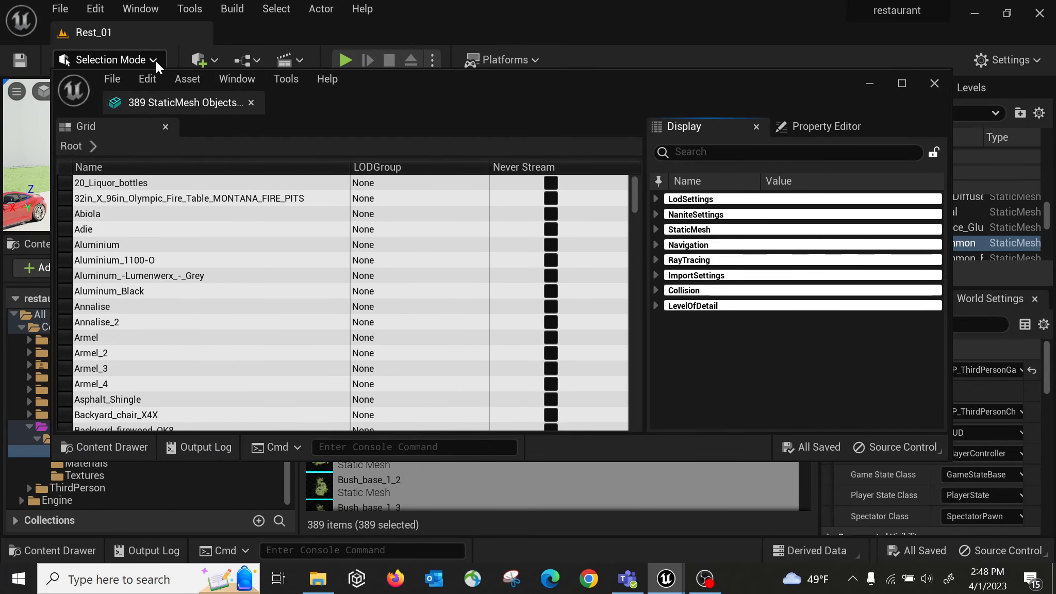
{"action": "left_click_drag", "start_coordinate": [390, 84], "coordinate": [418, 67]}
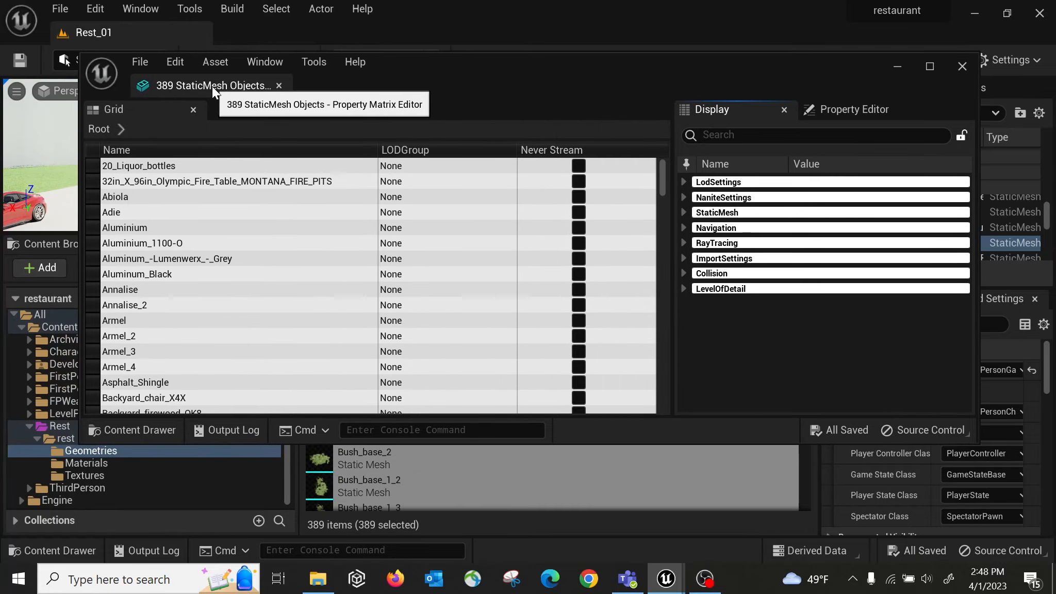
{"action": "left_click_drag", "start_coordinate": [212, 86], "coordinate": [228, 34]}
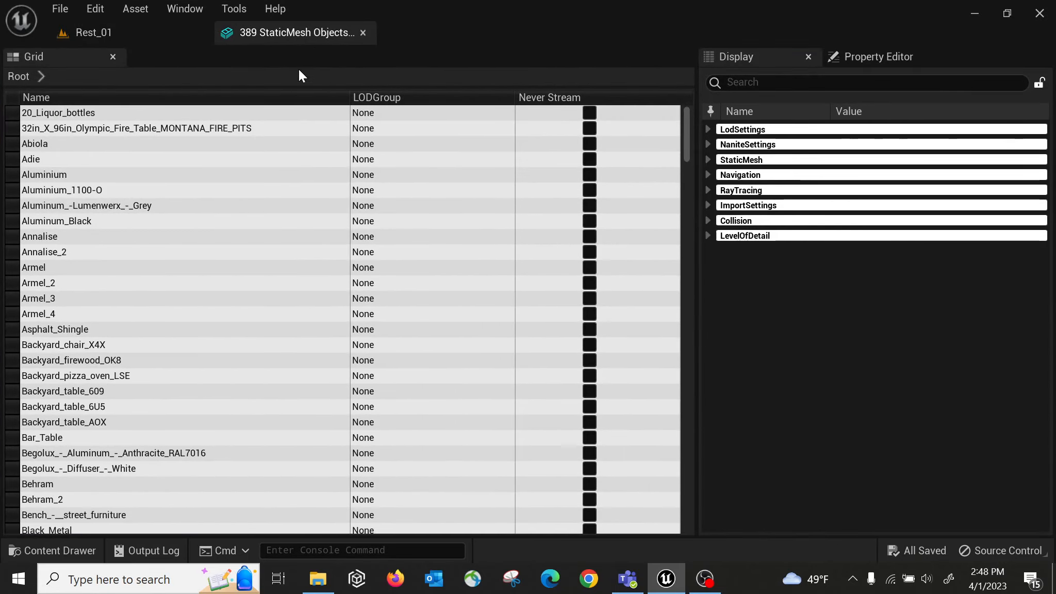
{"action": "left_click", "coordinate": [189, 15]}
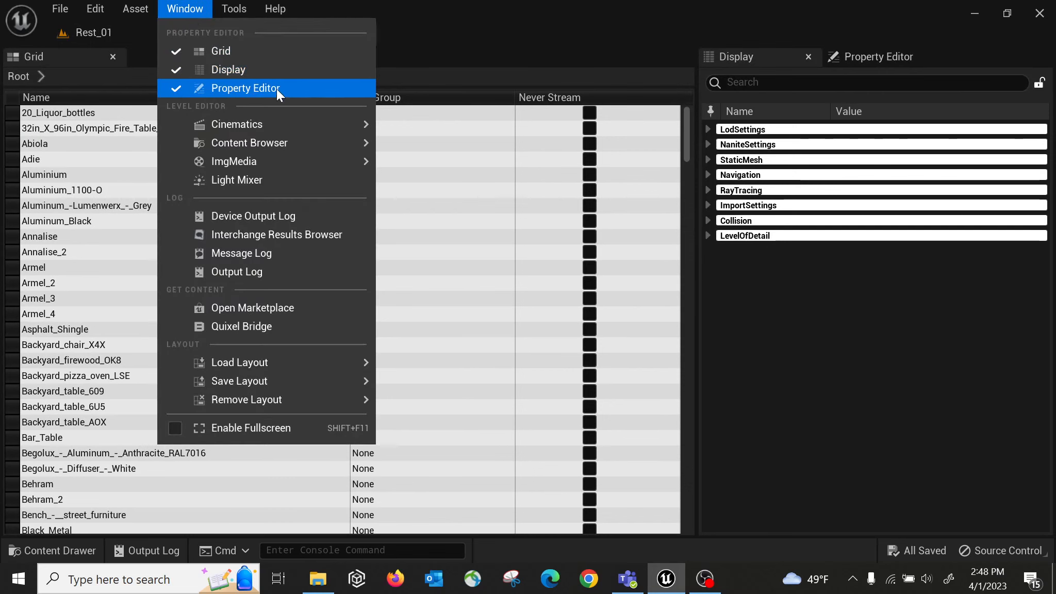
{"action": "left_click", "coordinate": [431, 16]}
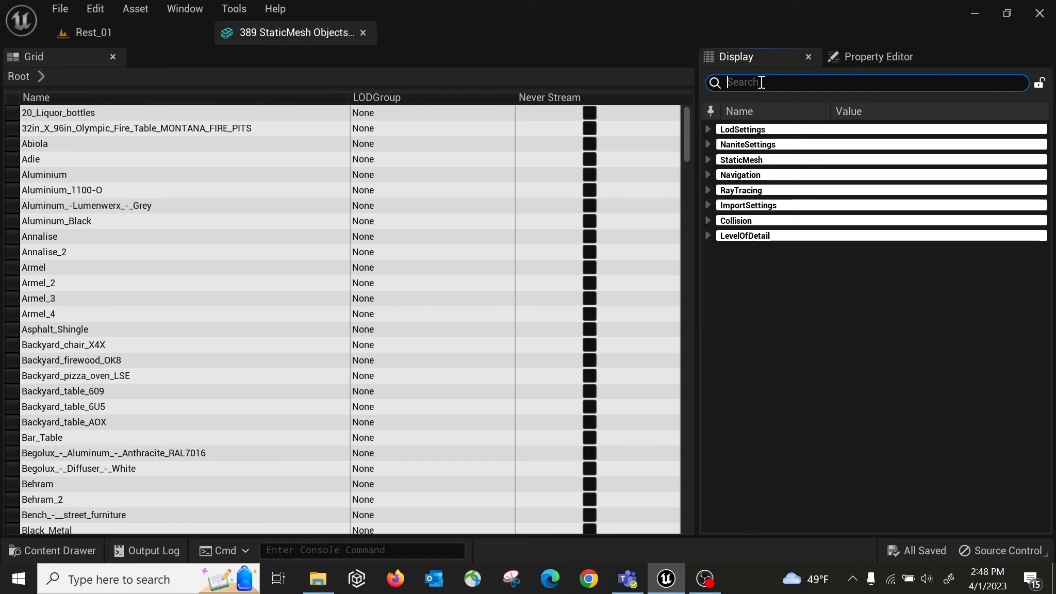
Step: Filter the bulk-edit properties by "coll" and open the Collision Complexity choices for all the static meshes
{"action": "type", "text": "lsion"}
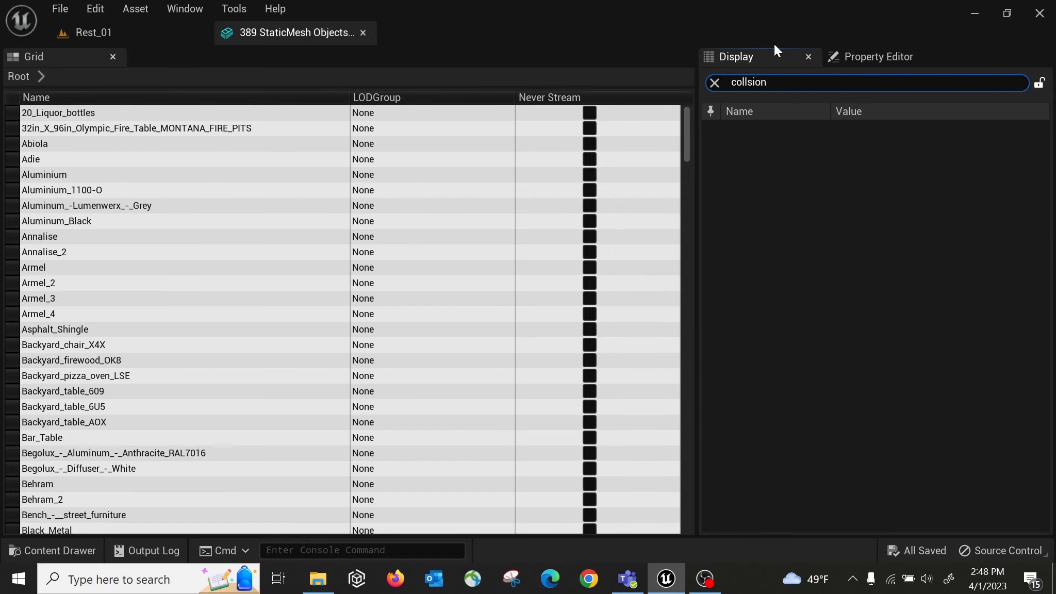
{"action": "key", "text": "BackSpace"}
{"action": "key", "text": "BackSpace"}
{"action": "key", "text": "BackSpace"}
{"action": "key", "text": "BackSpace"}
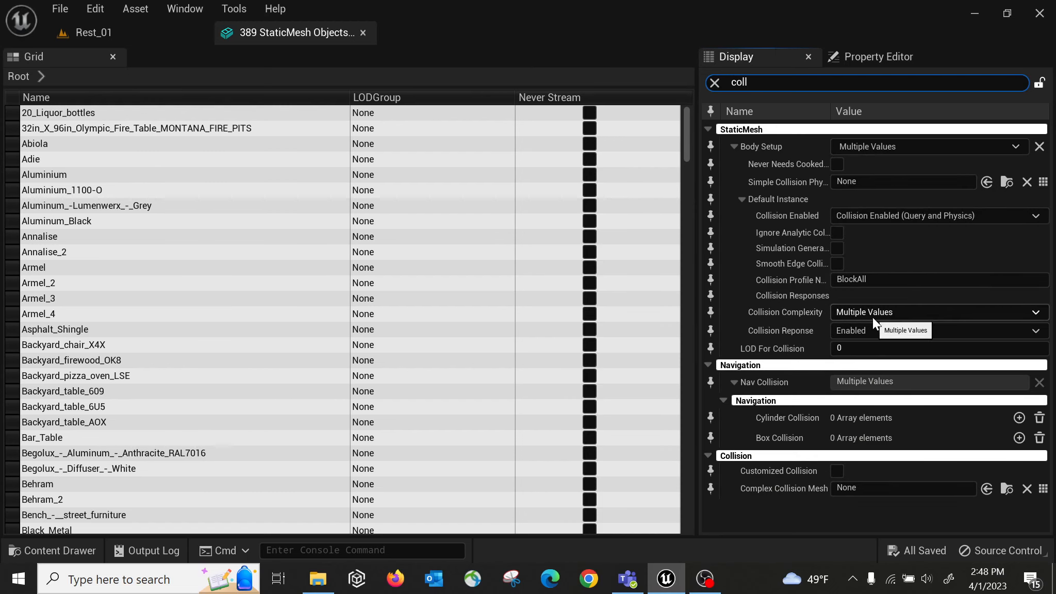
{"action": "left_click", "coordinate": [890, 315]}
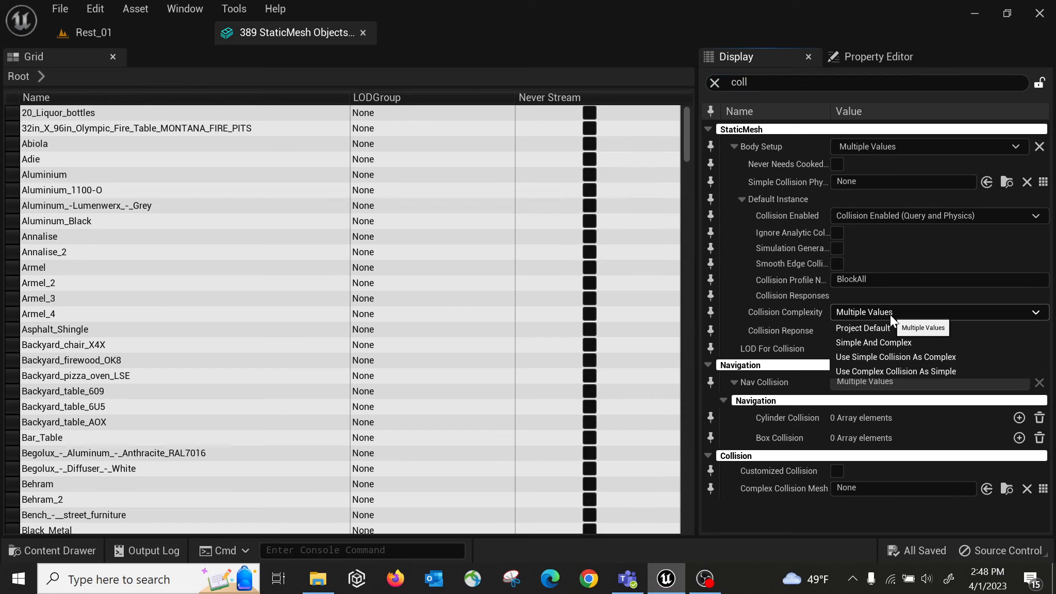
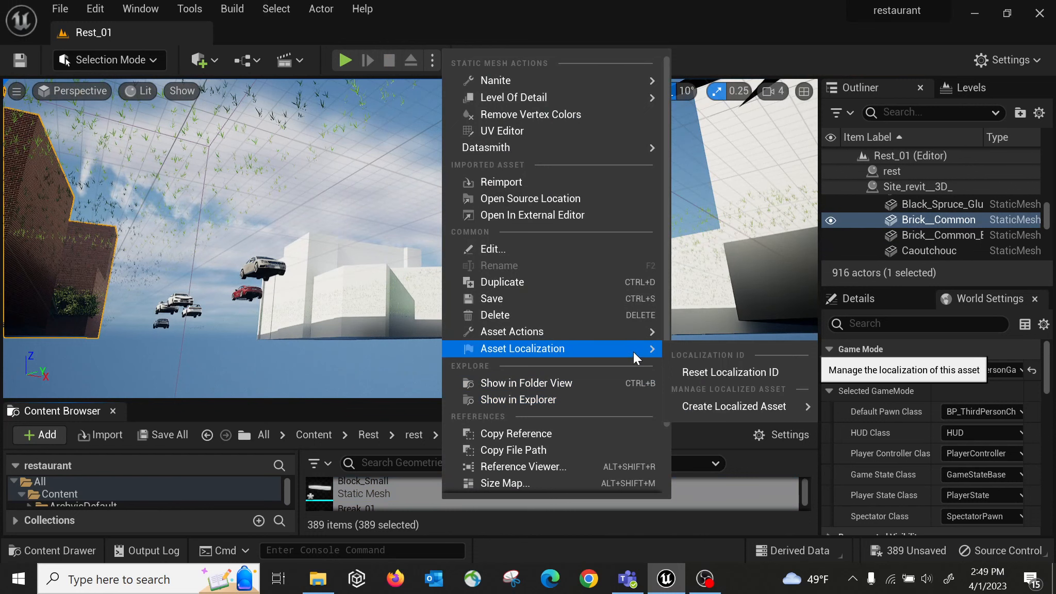
Step: Reopen all Geometries meshes in the Property Matrix, filter by "colli" to check their Collision Complexity, close the matrix, and save all modified assets
{"action": "mouse_move", "coordinate": [634, 333]}
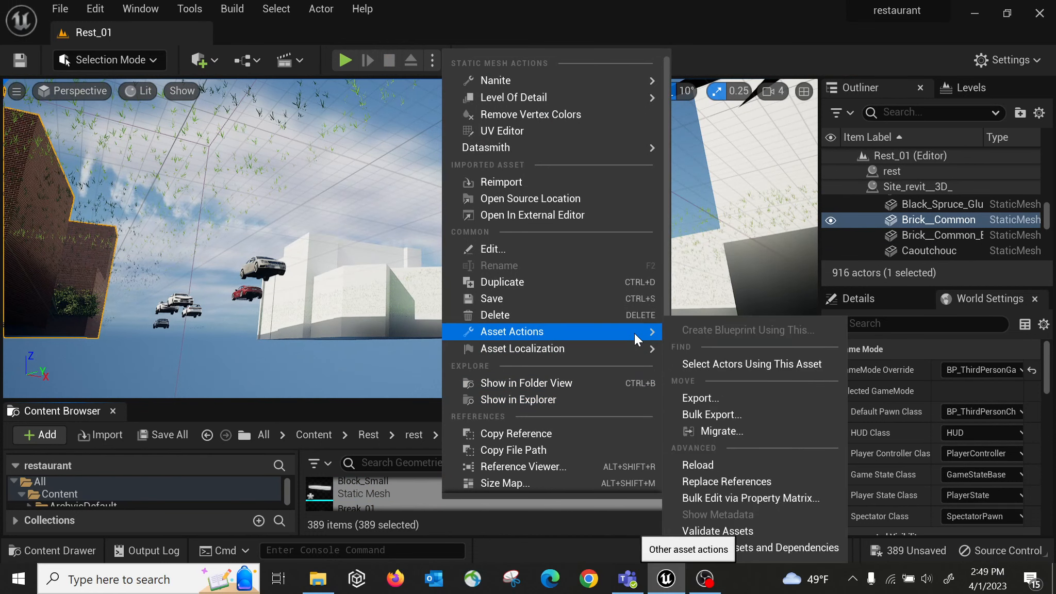
{"action": "left_click", "coordinate": [770, 496]}
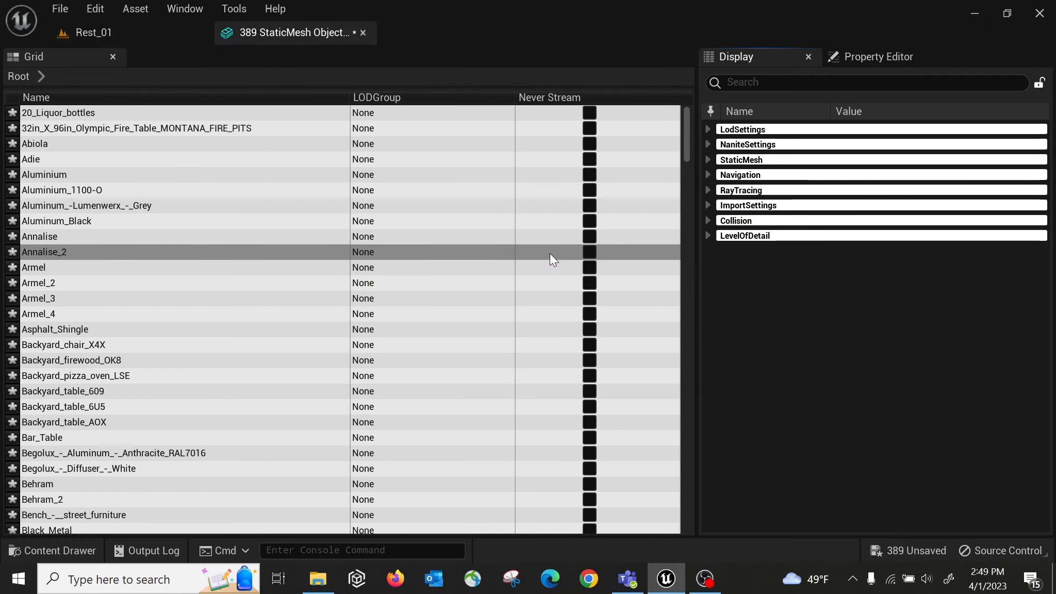
{"action": "left_click", "coordinate": [752, 84]}
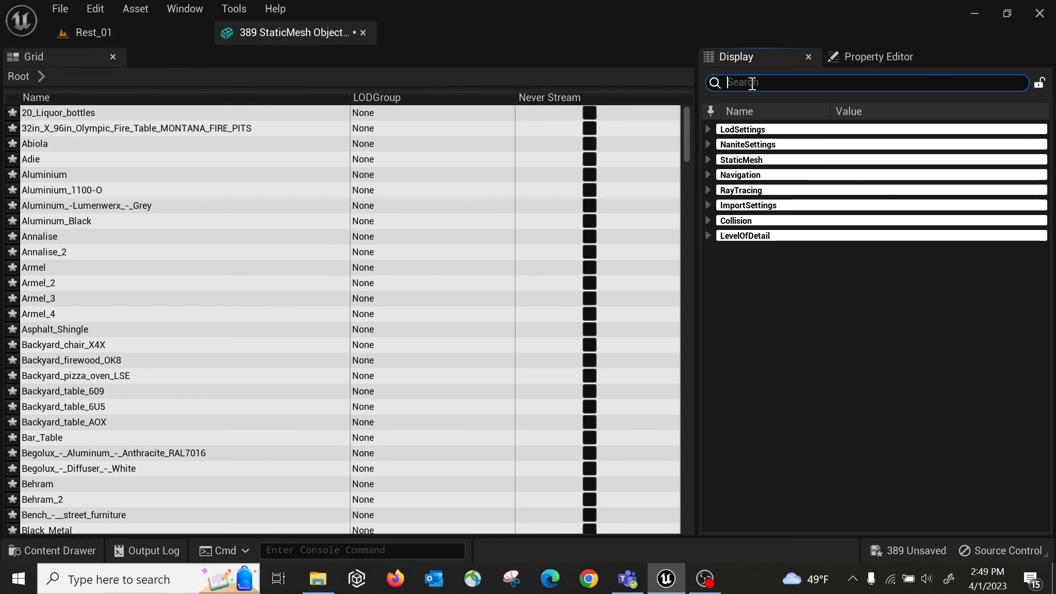
{"action": "type", "text": "colli"}
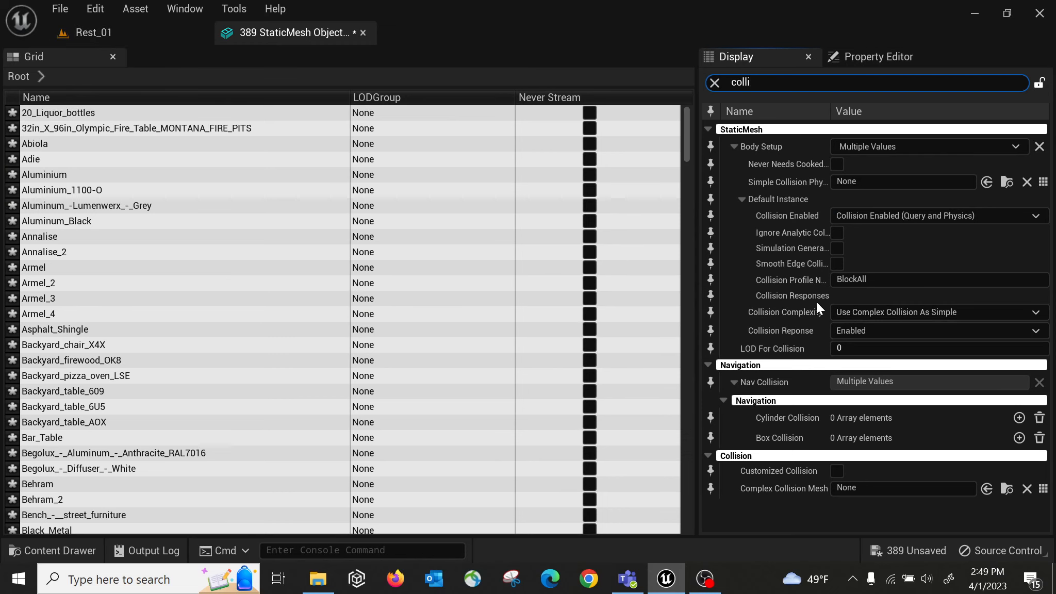
{"action": "left_click", "coordinate": [364, 33]}
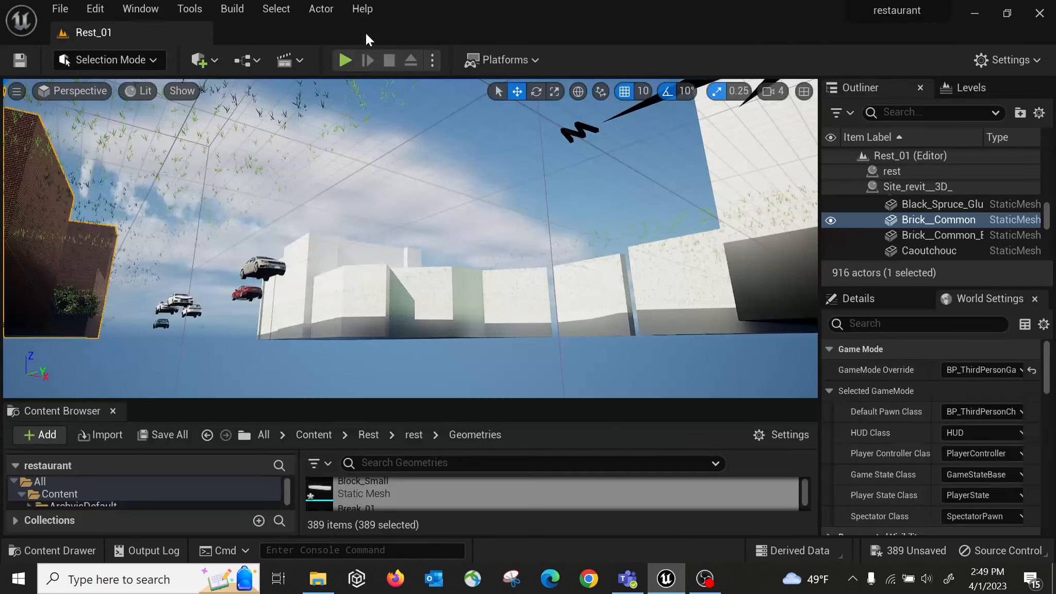
{"action": "left_click", "coordinate": [162, 439]}
{"action": "left_click", "coordinate": [674, 466]}
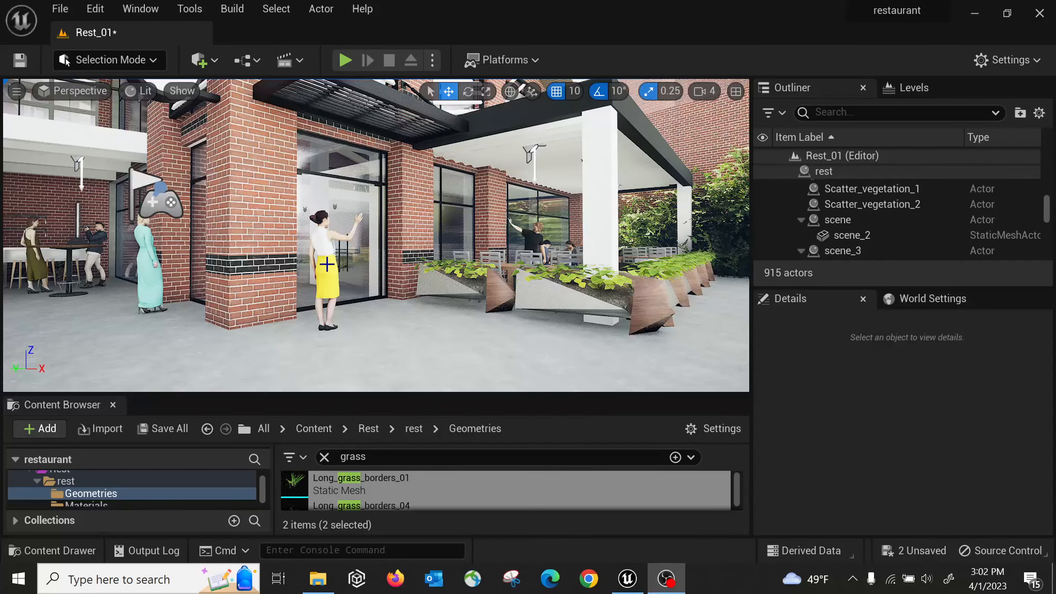
Step: Play-test the third-person character by running down the entrance steps and across the lawn to the parked white car
{"action": "right_click_drag", "start_coordinate": [349, 191], "coordinate": [288, 193]}
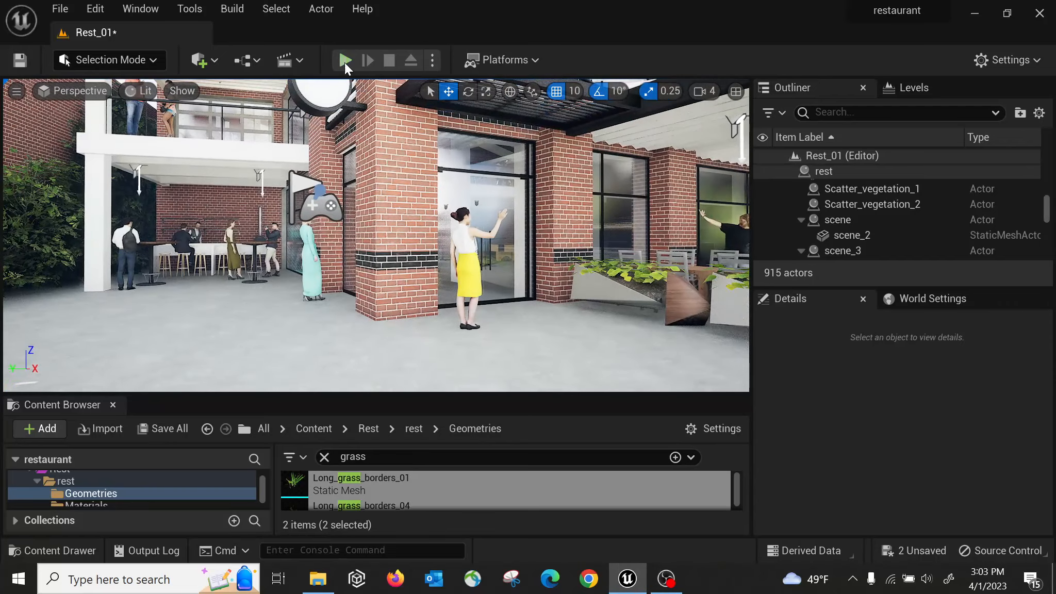
{"action": "key", "text": "alt+p"}
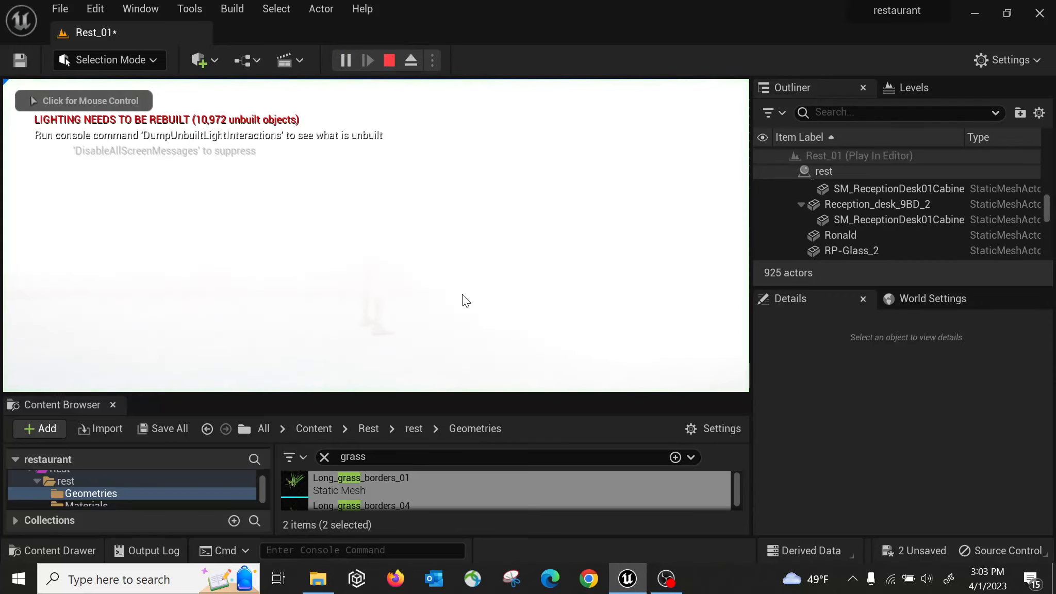
{"action": "key", "text": "w"}
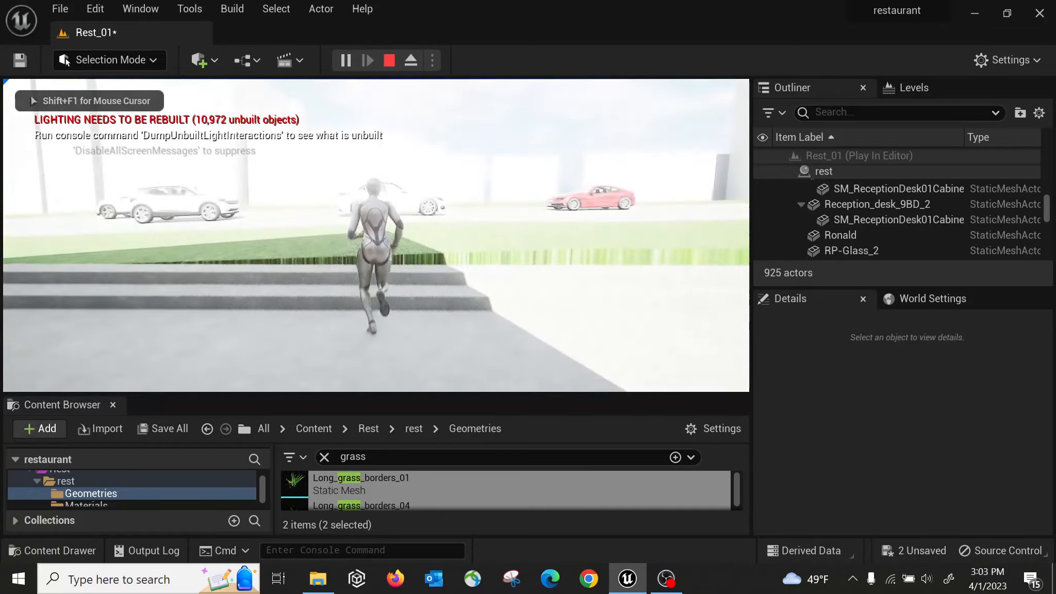
{"action": "key", "text": "w"}
{"action": "key", "text": "a"}
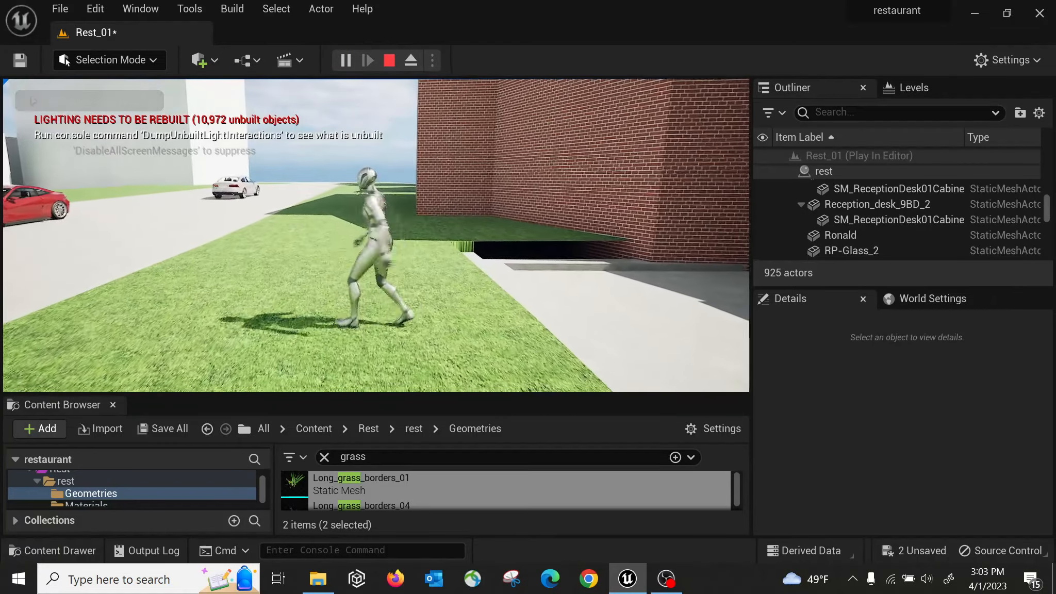
{"action": "key", "text": "w"}
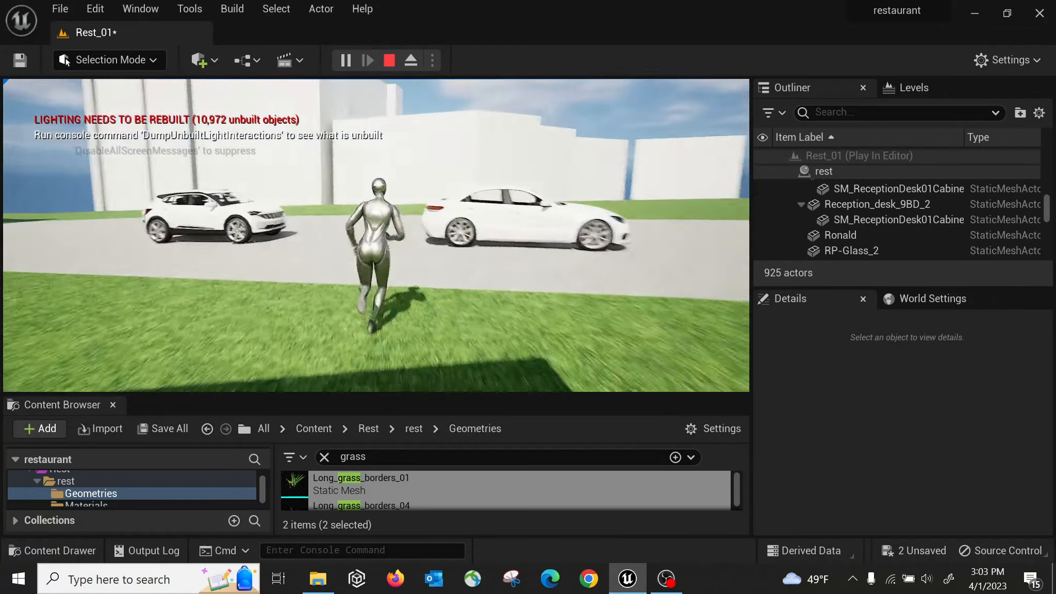
{"action": "key", "text": "w"}
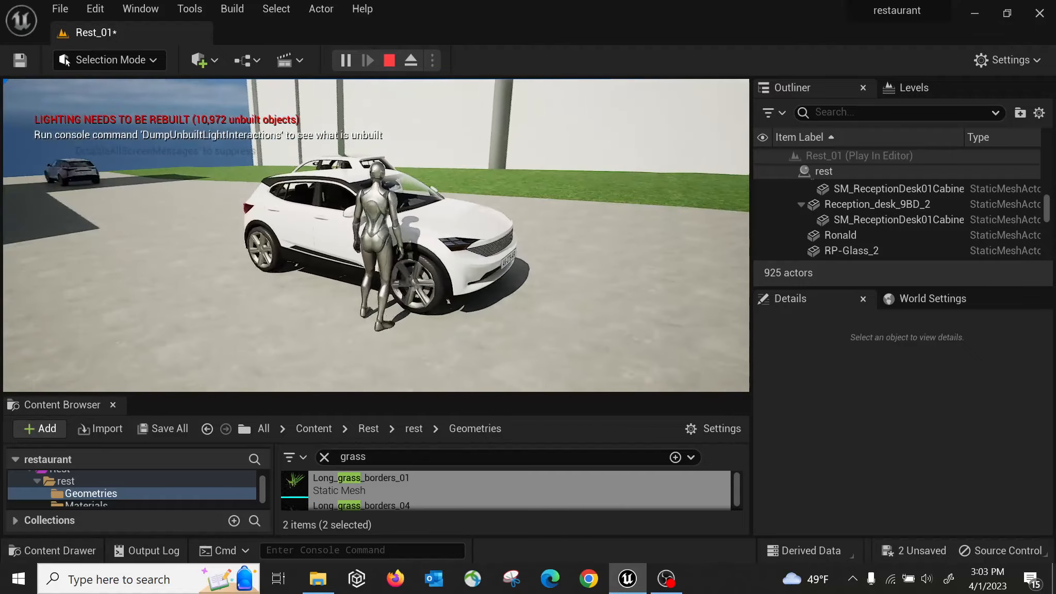
Step: Run the third-person character back over the lawn to the restaurant's glass entrance doors, then end the play session
{"action": "key", "text": "s"}
{"action": "key", "text": "w"}
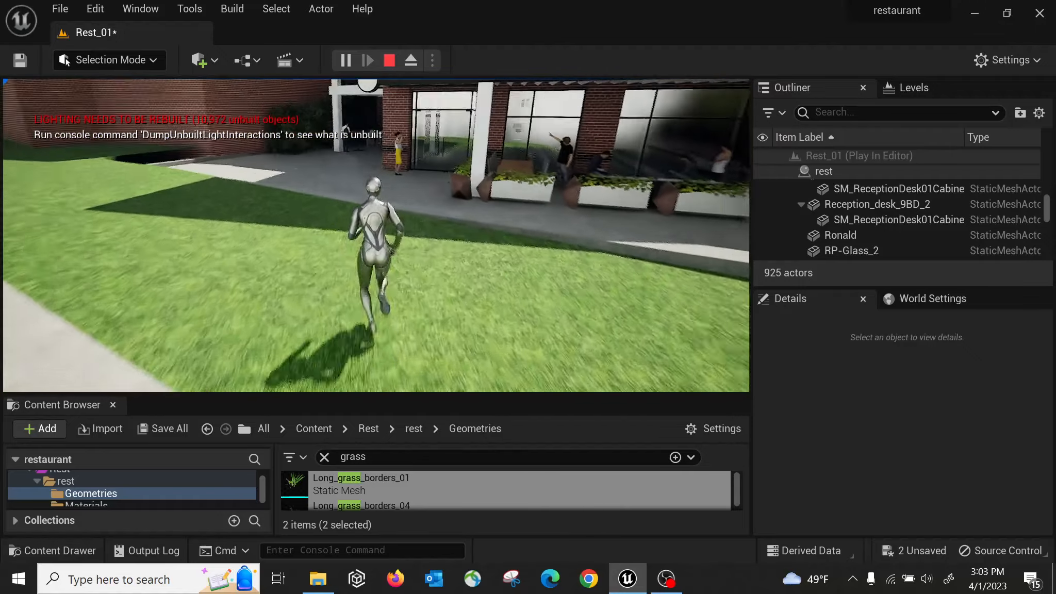
{"action": "key", "text": "w"}
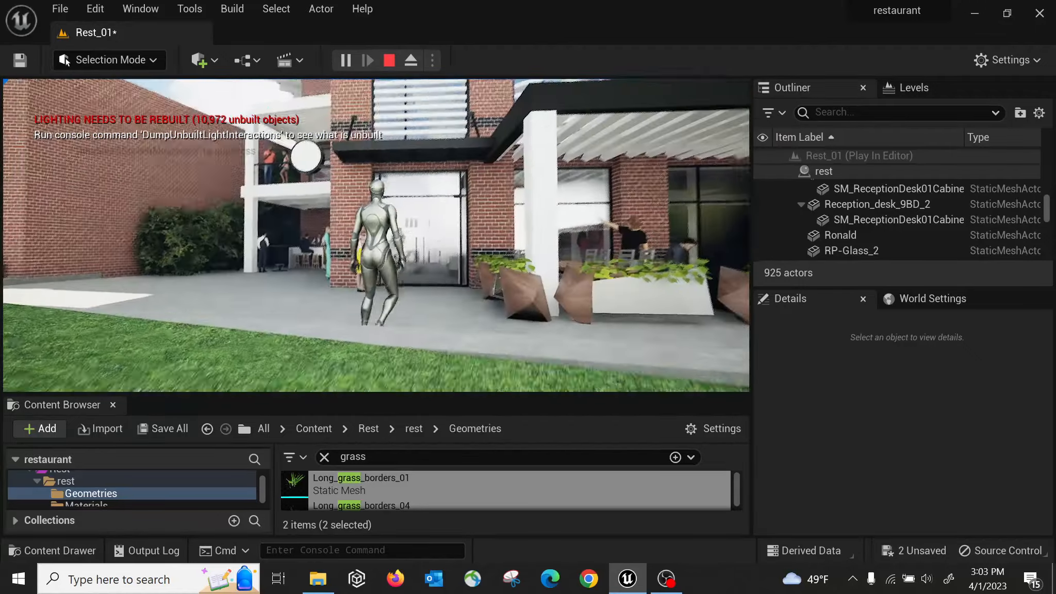
{"action": "key", "text": "w"}
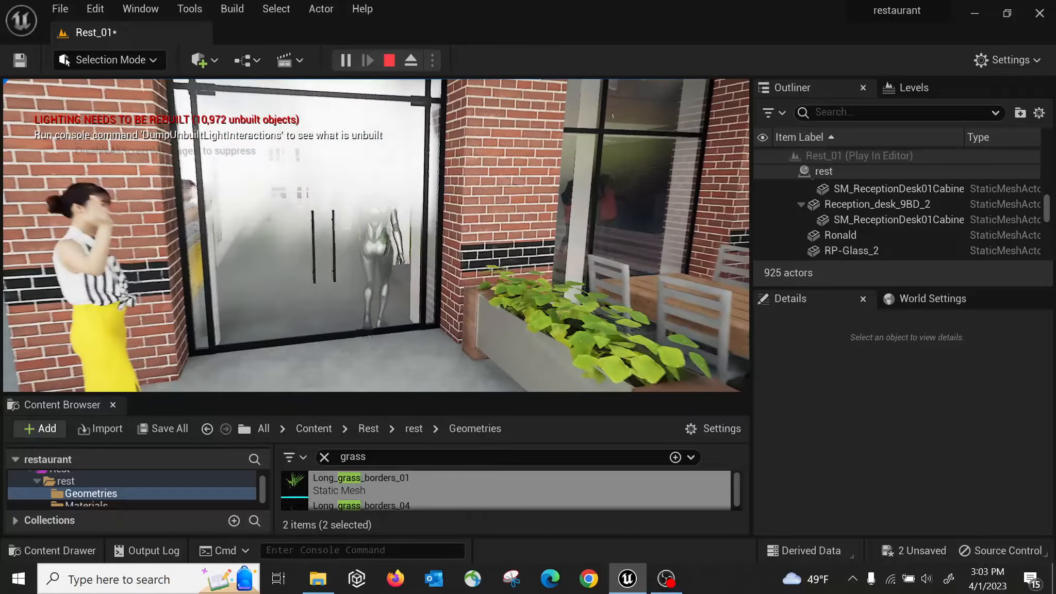
{"action": "key", "text": "w"}
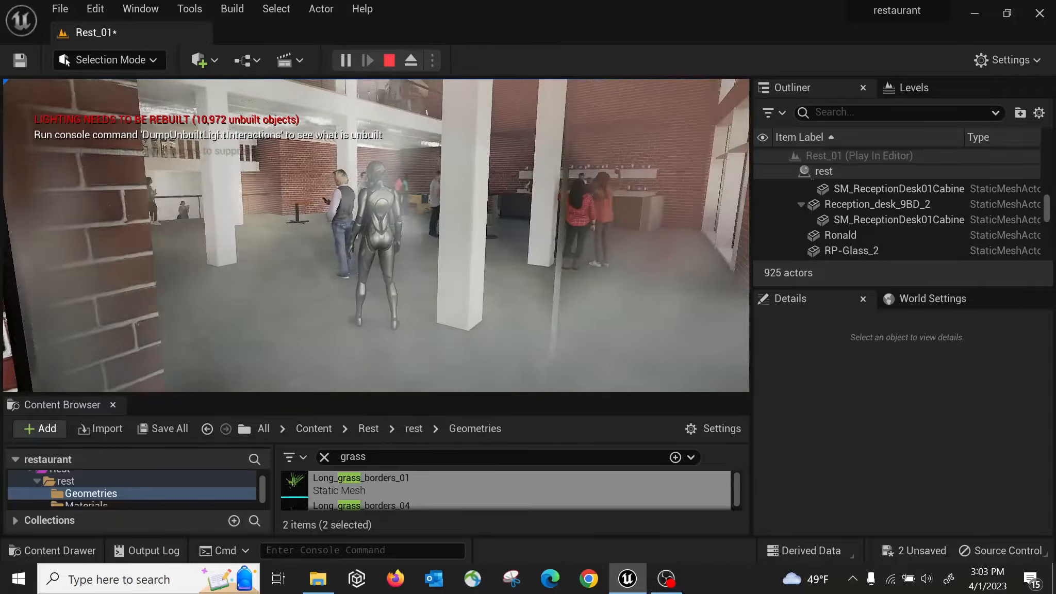
{"action": "key", "text": "Escape"}
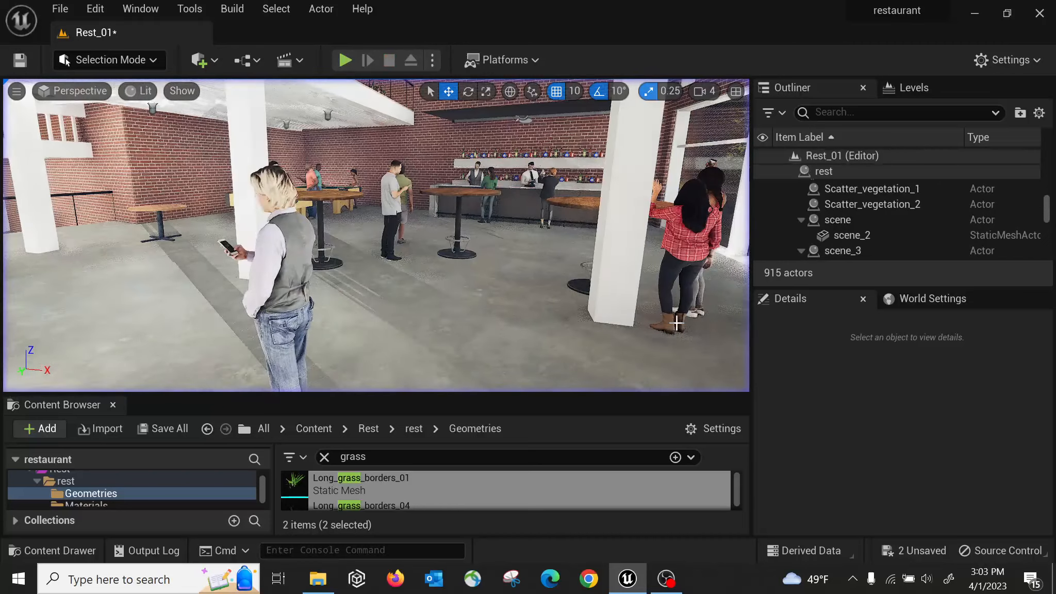
Step: Set the level's GameMode Override to BP_FirstPersonGameMode in the World Settings
{"action": "left_click", "coordinate": [942, 298]}
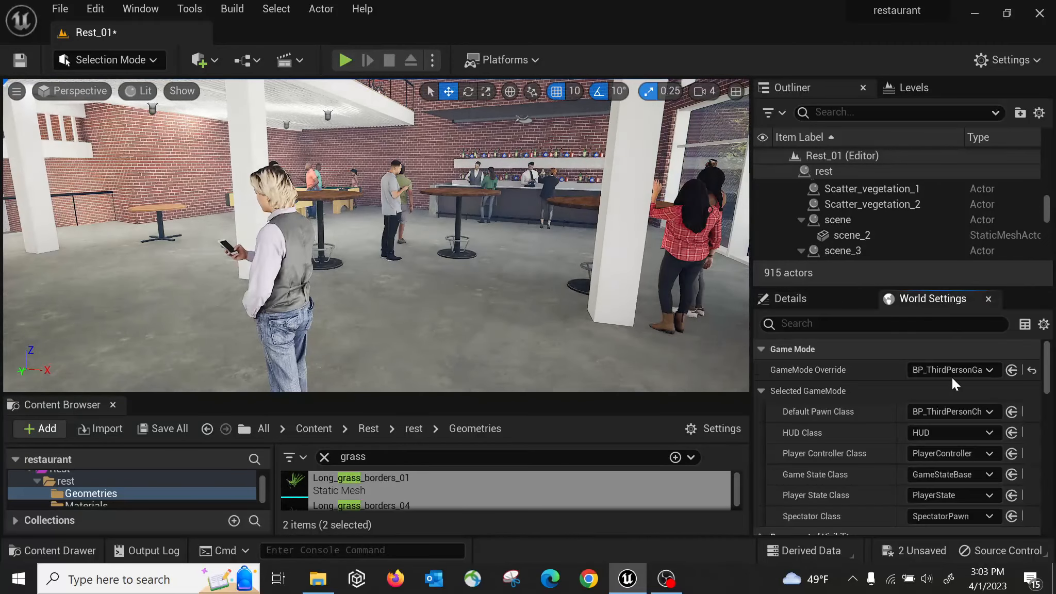
{"action": "left_click", "coordinate": [952, 371]}
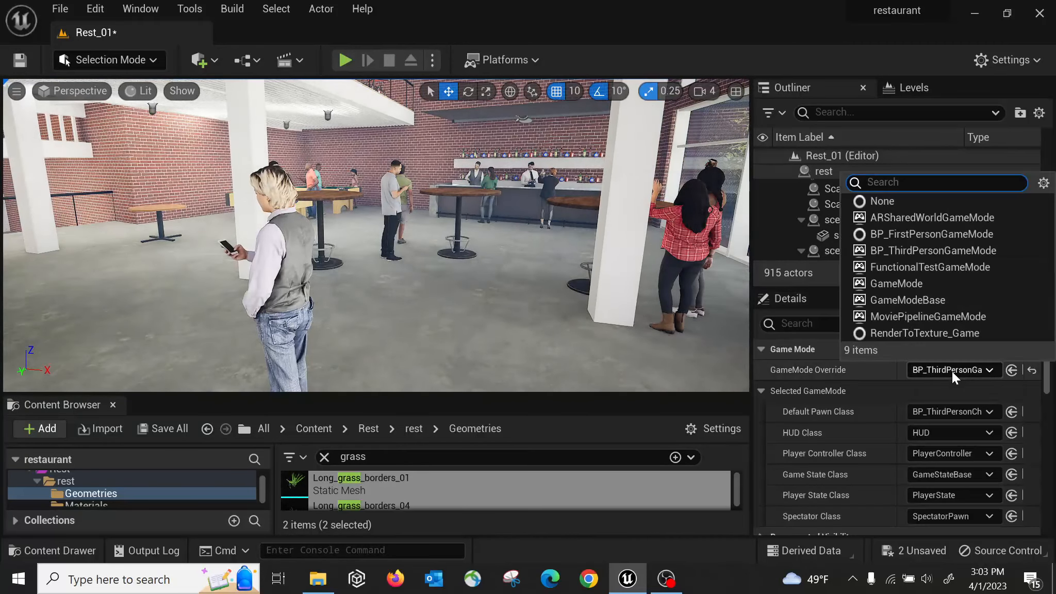
{"action": "left_click", "coordinate": [926, 235]}
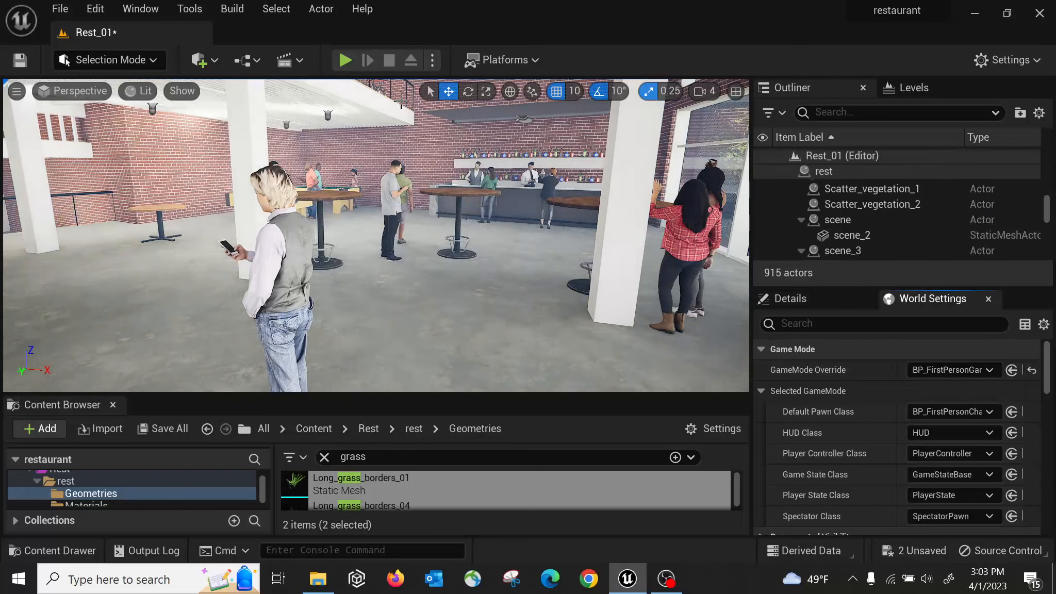
Step: Start a first-person play test and walk past the planters to the glass door beside the woman in the teal dress
{"action": "left_click", "coordinate": [346, 60]}
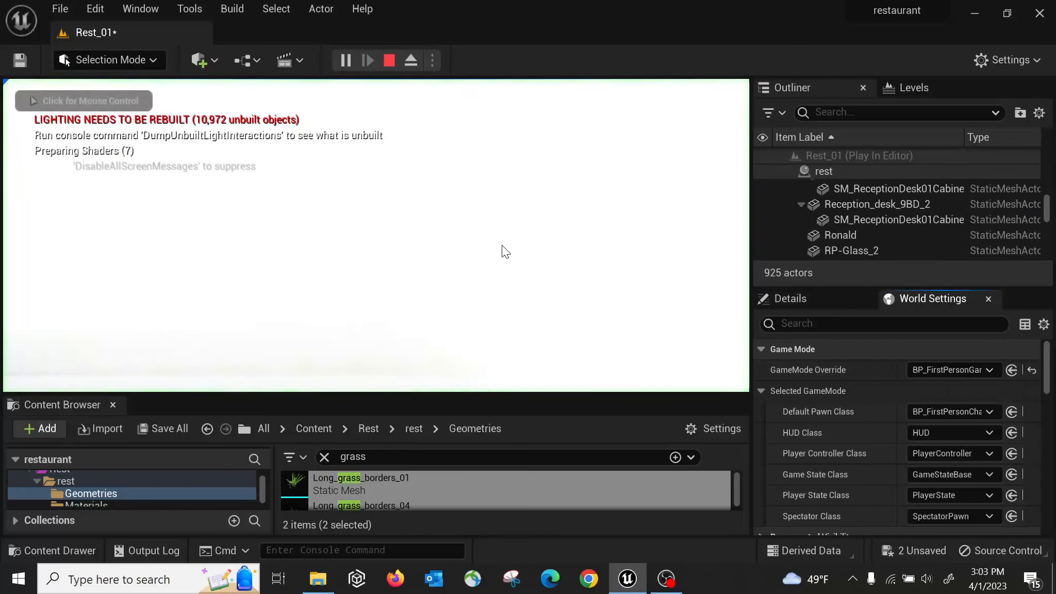
{"action": "left_click", "coordinate": [376, 235]}
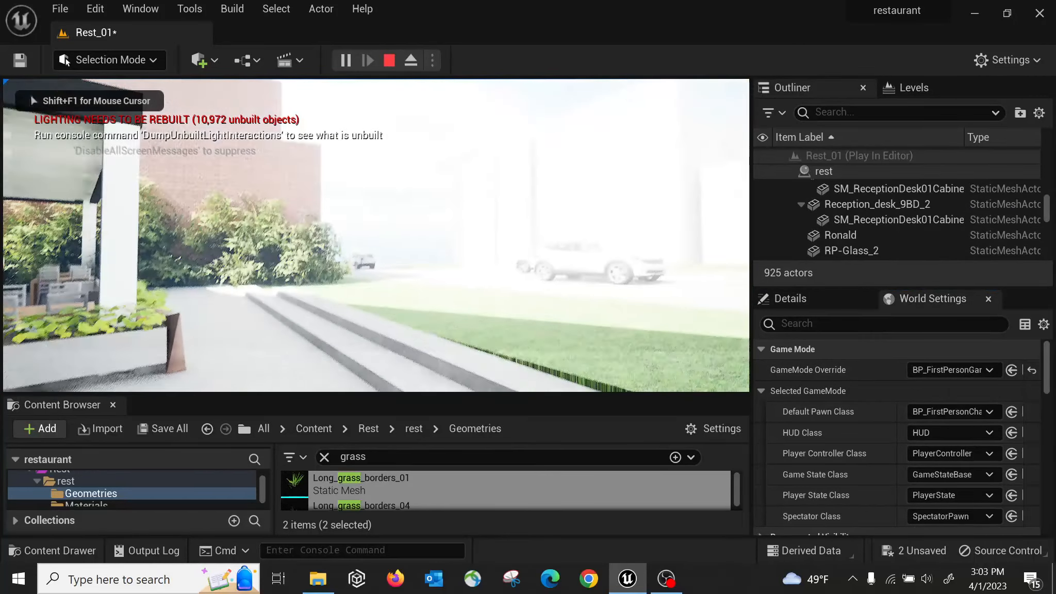
{"action": "key", "text": "w"}
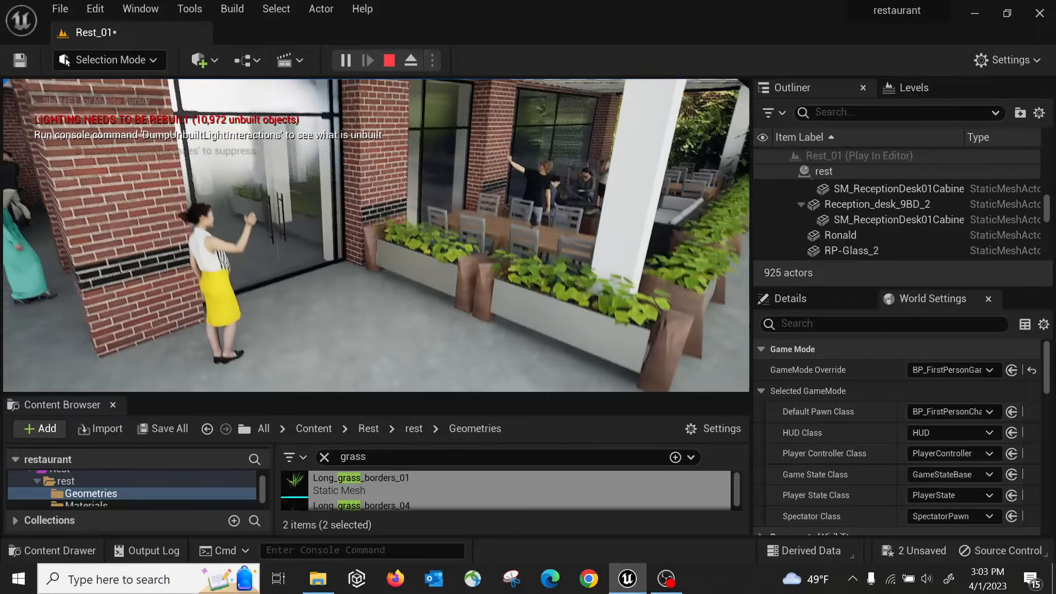
{"action": "key", "text": "w"}
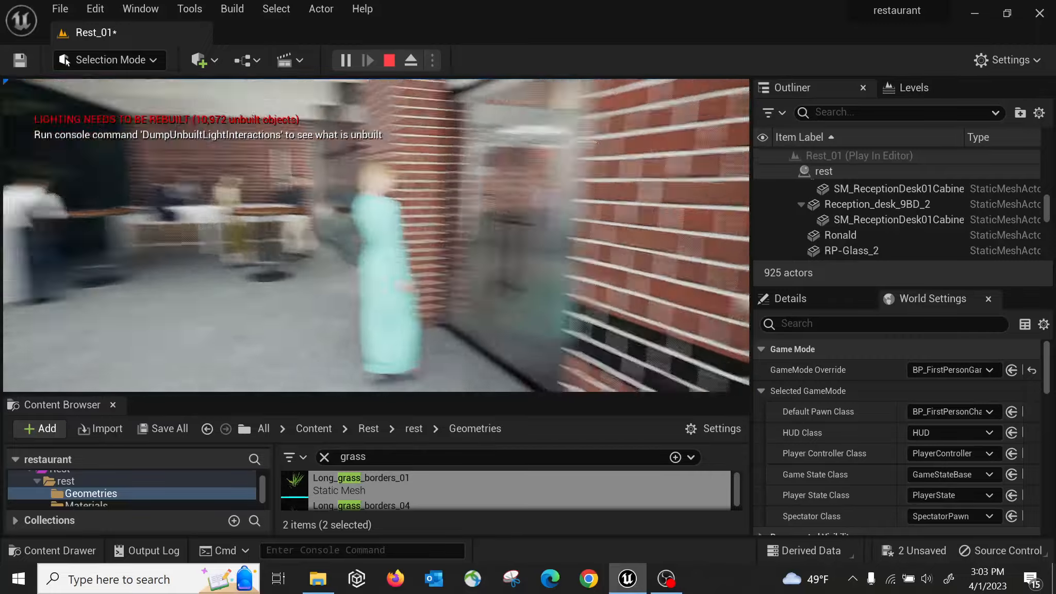
{"action": "key", "text": "w"}
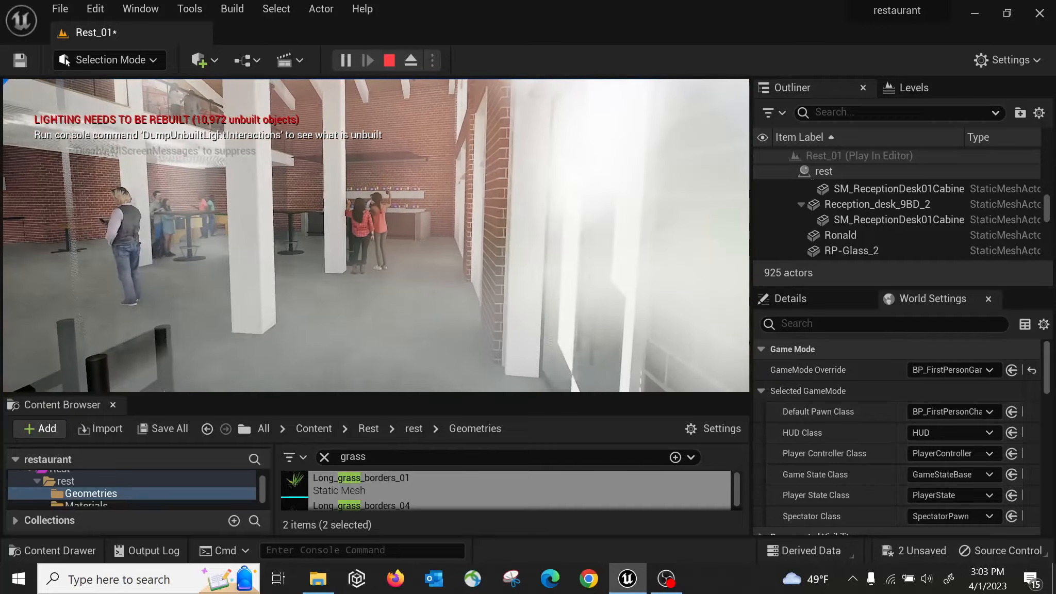
Step: Walk back and forth between the two glass entrance doors in first person to test their collision, then end the play session
{"action": "key", "text": "s"}
{"action": "key", "text": "w"}
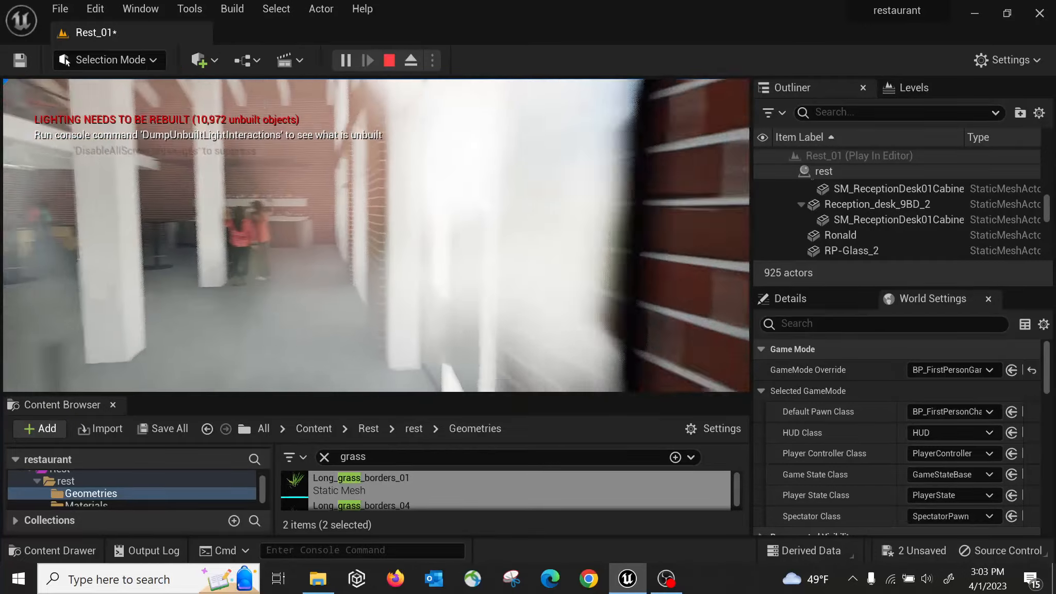
{"action": "key", "text": "s"}
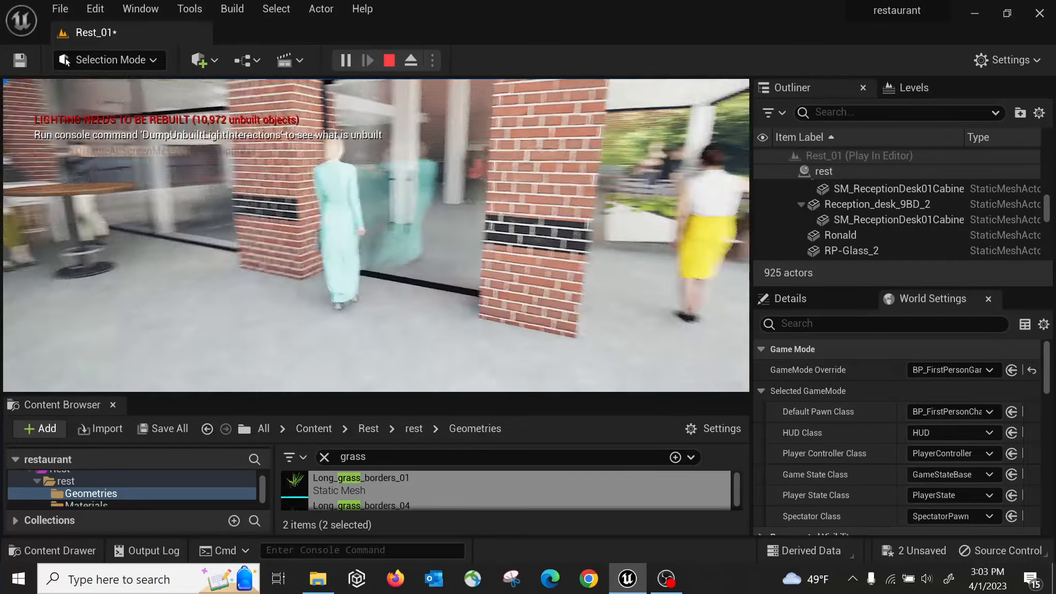
{"action": "key", "text": "w"}
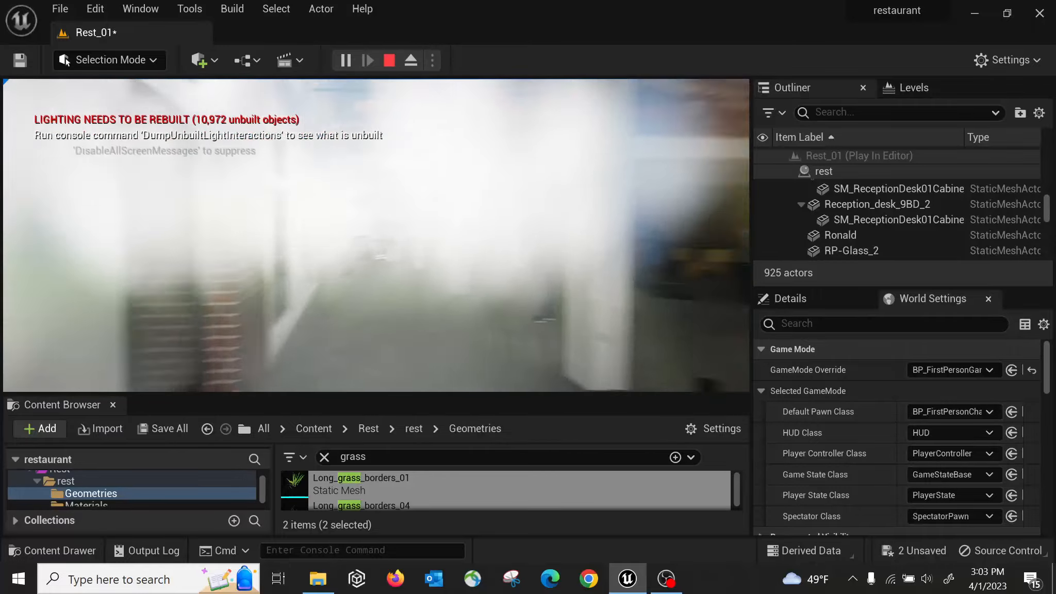
{"action": "key", "text": "s"}
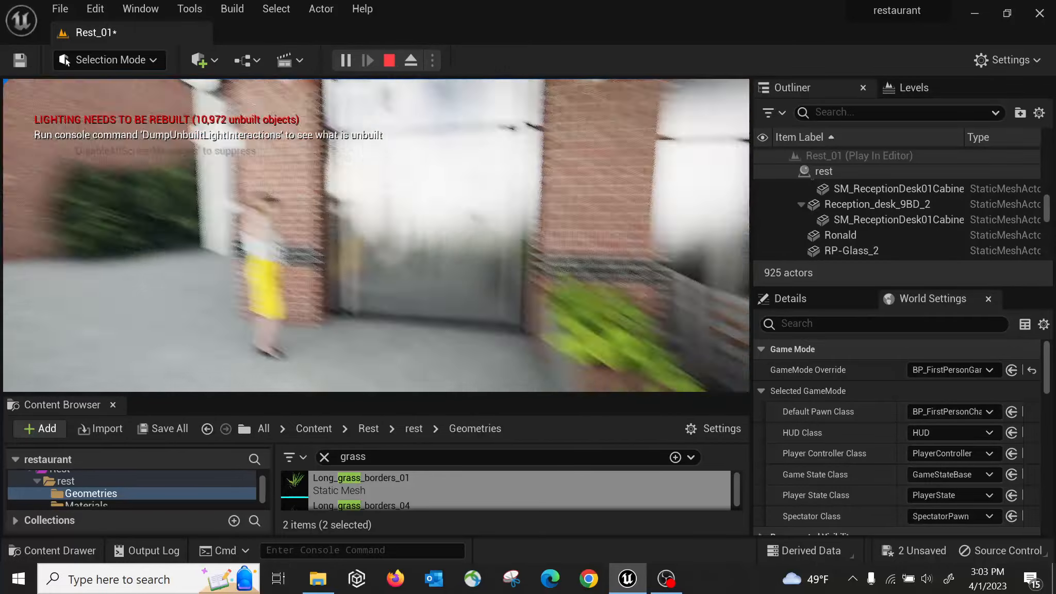
{"action": "key", "text": "s"}
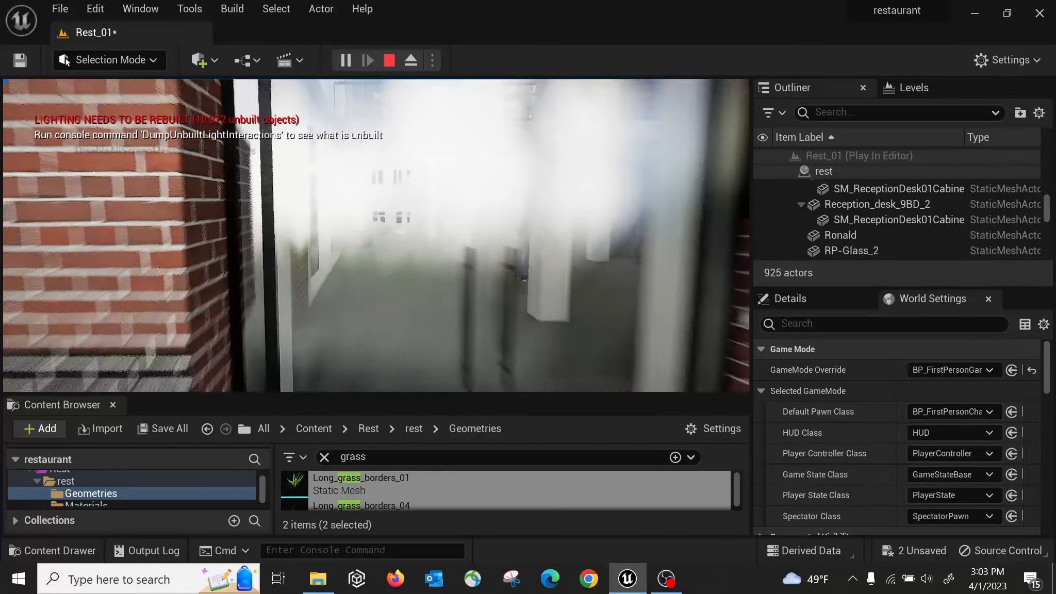
{"action": "key", "text": "w"}
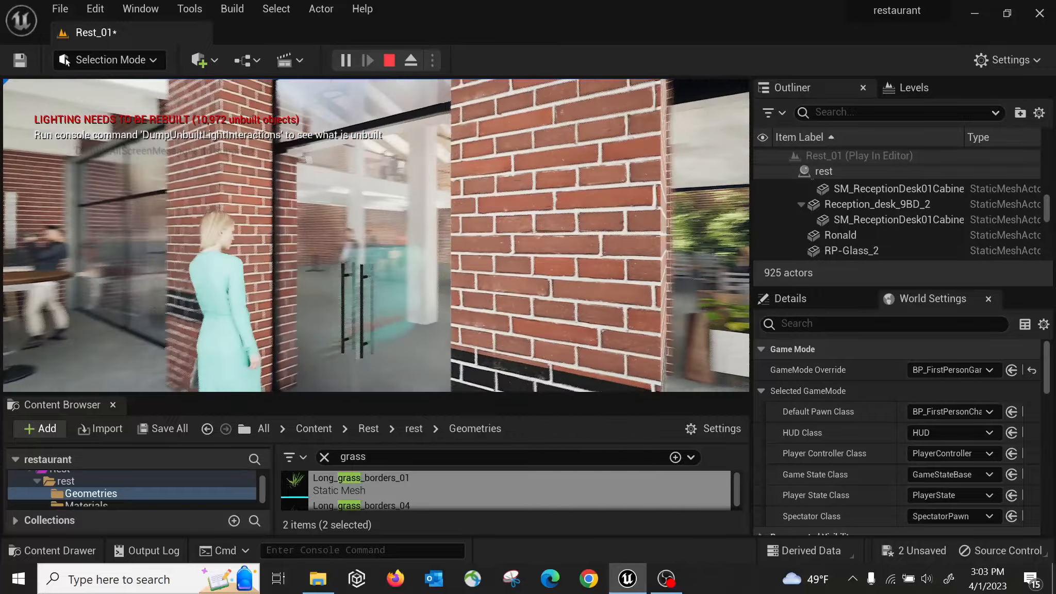
{"action": "key", "text": "s"}
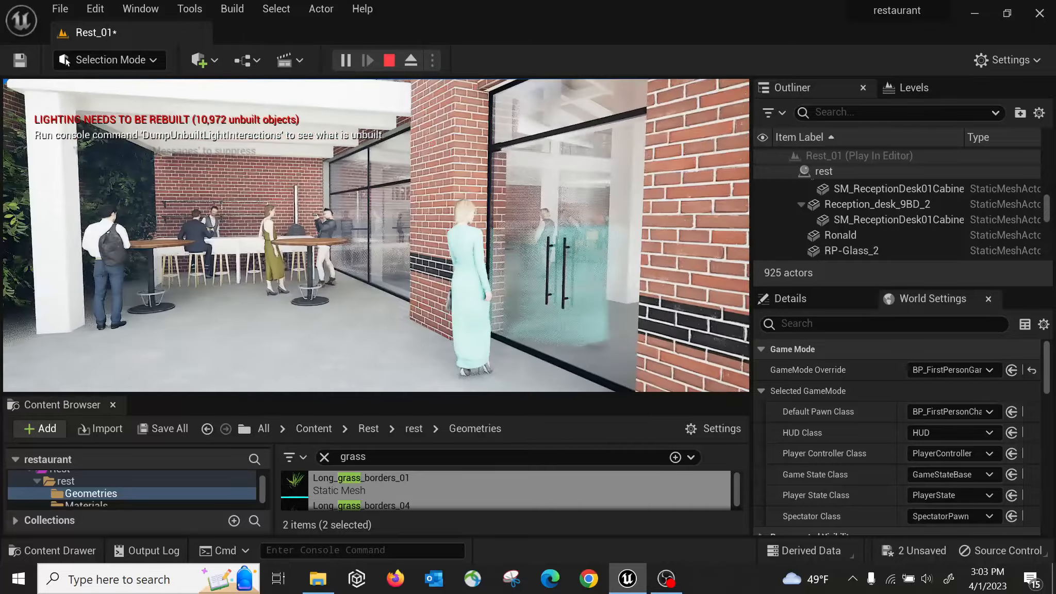
{"action": "key", "text": "Escape"}
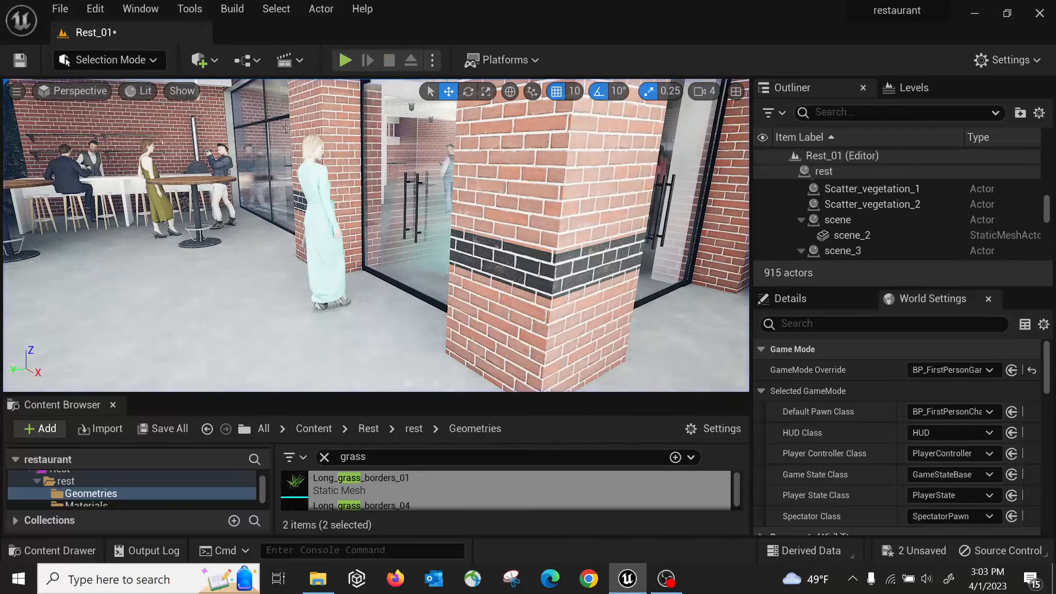
Step: Move the woman in the teal dress away from the glass entrance door along the paving
{"action": "left_click", "coordinate": [316, 226]}
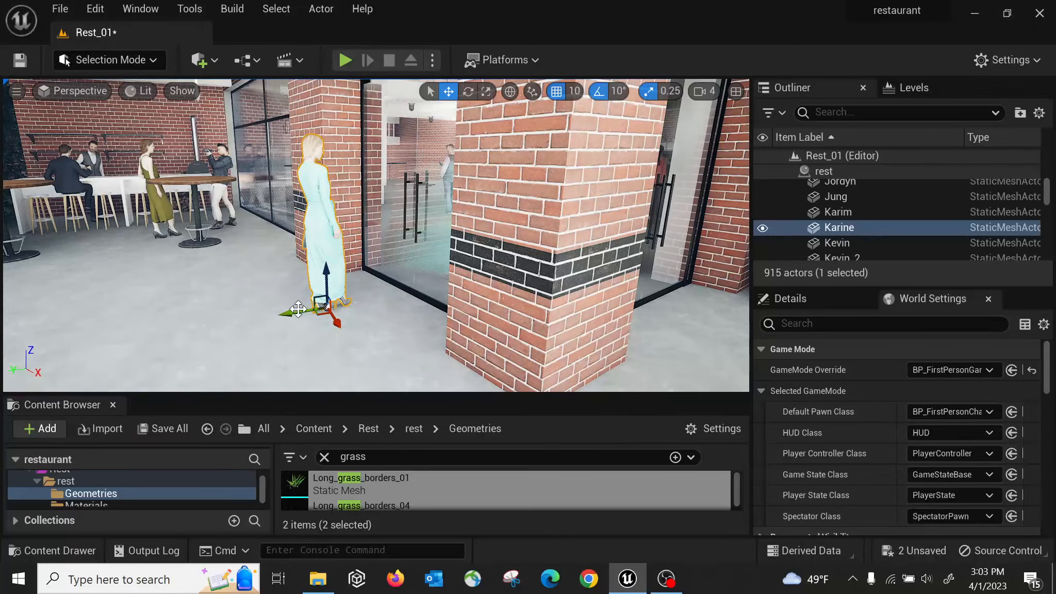
{"action": "left_click_drag", "start_coordinate": [287, 313], "coordinate": [18, 355]}
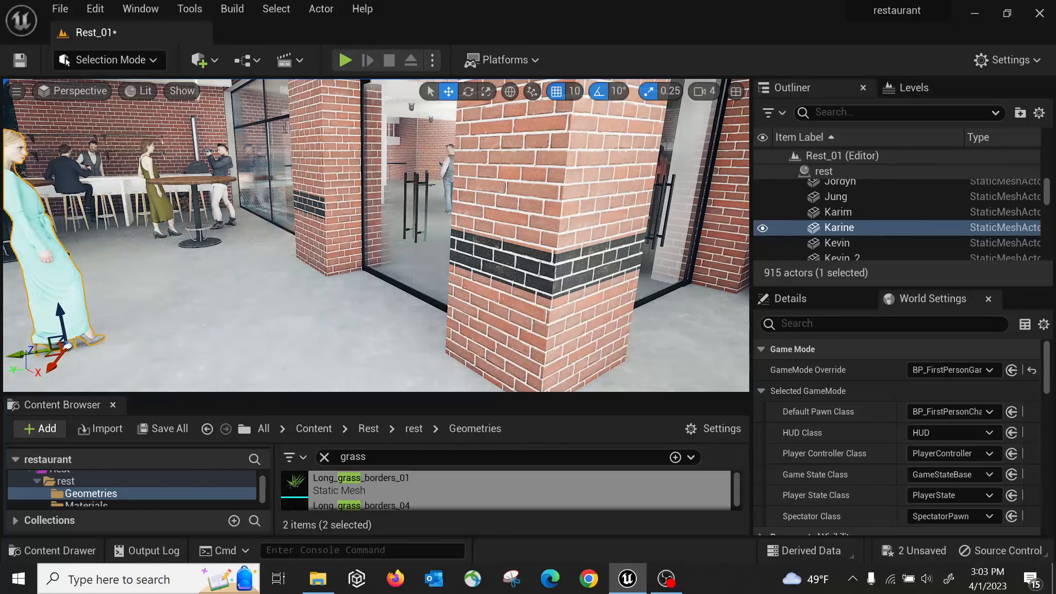
Step: Move the woman in the yellow skirt away from the glass entrance door along the paving
{"action": "right_click_drag", "start_coordinate": [359, 242], "coordinate": [495, 242]}
{"action": "left_click", "coordinate": [394, 242]}
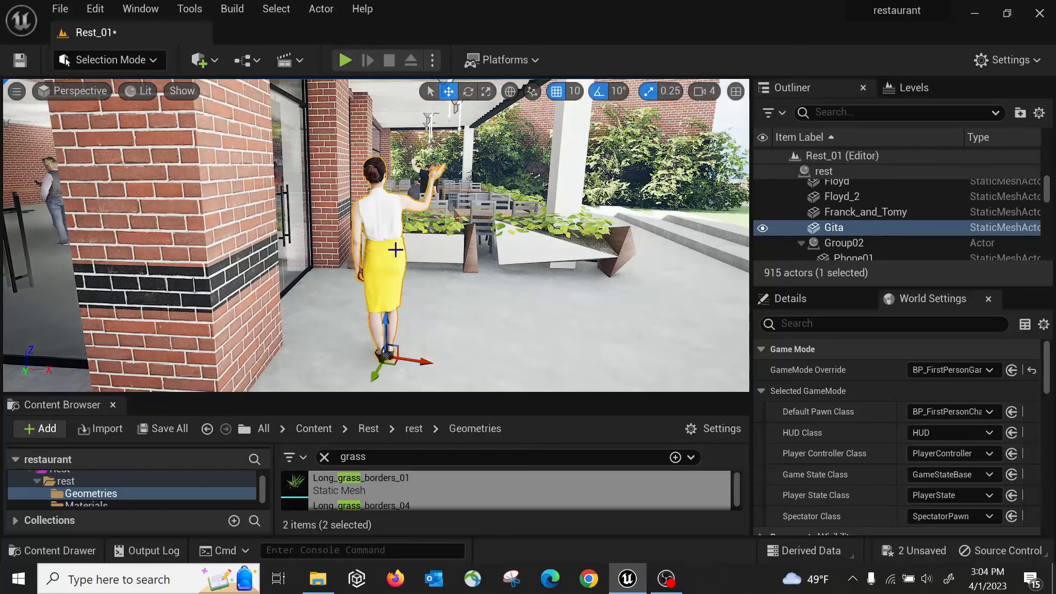
{"action": "left_click_drag", "start_coordinate": [423, 362], "coordinate": [735, 380]}
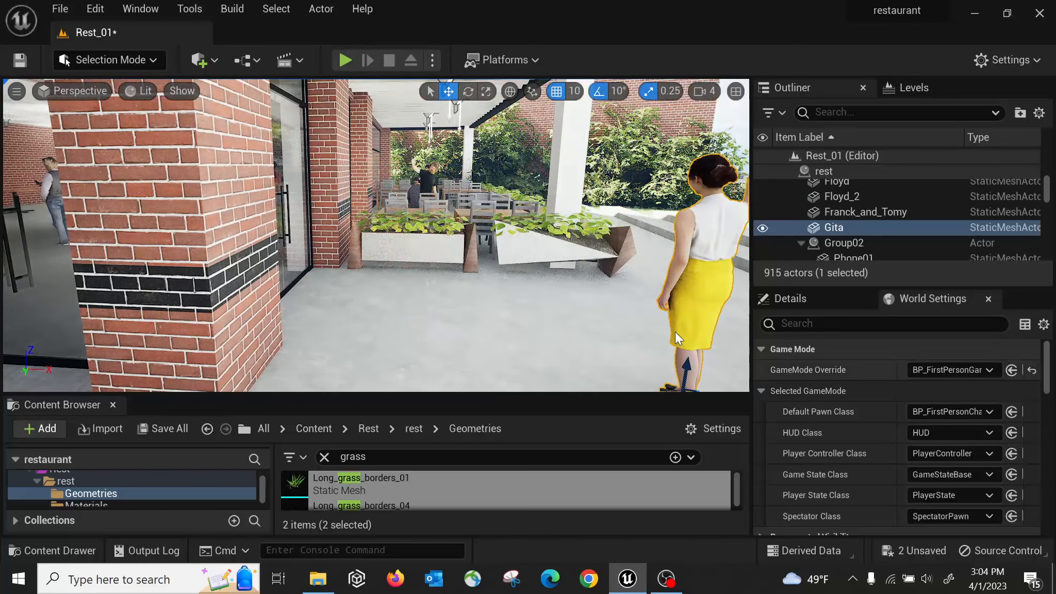
{"action": "right_click_drag", "start_coordinate": [548, 282], "coordinate": [345, 232]}
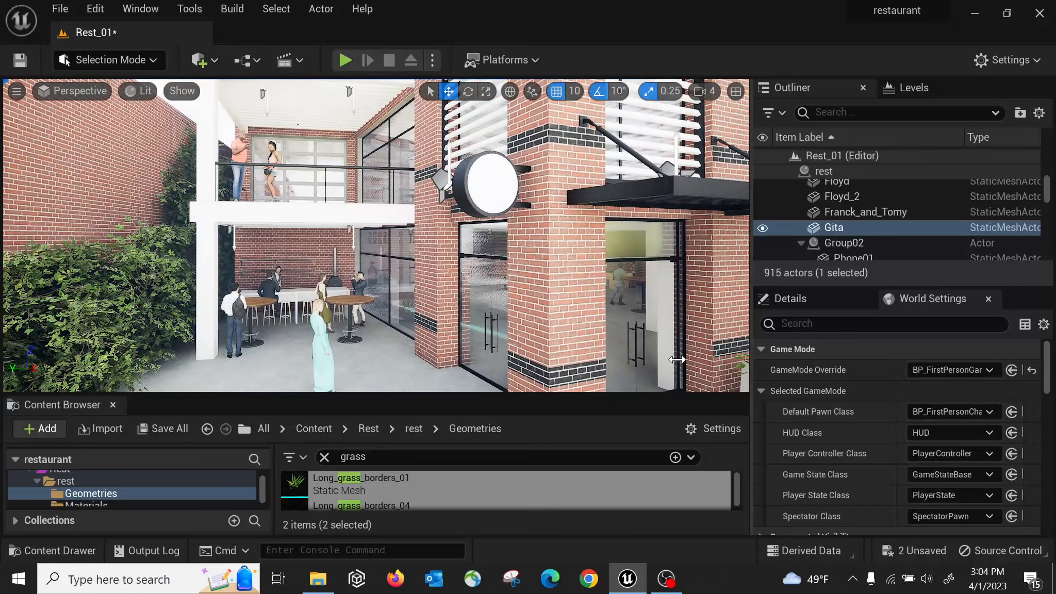
Step: Widen the World Settings area, locate the Default Pawn Class asset and open BP_FirstPersonCharacter in its component viewport
{"action": "left_click_drag", "start_coordinate": [677, 359], "coordinate": [678, 360]}
{"action": "left_click", "coordinate": [993, 412]}
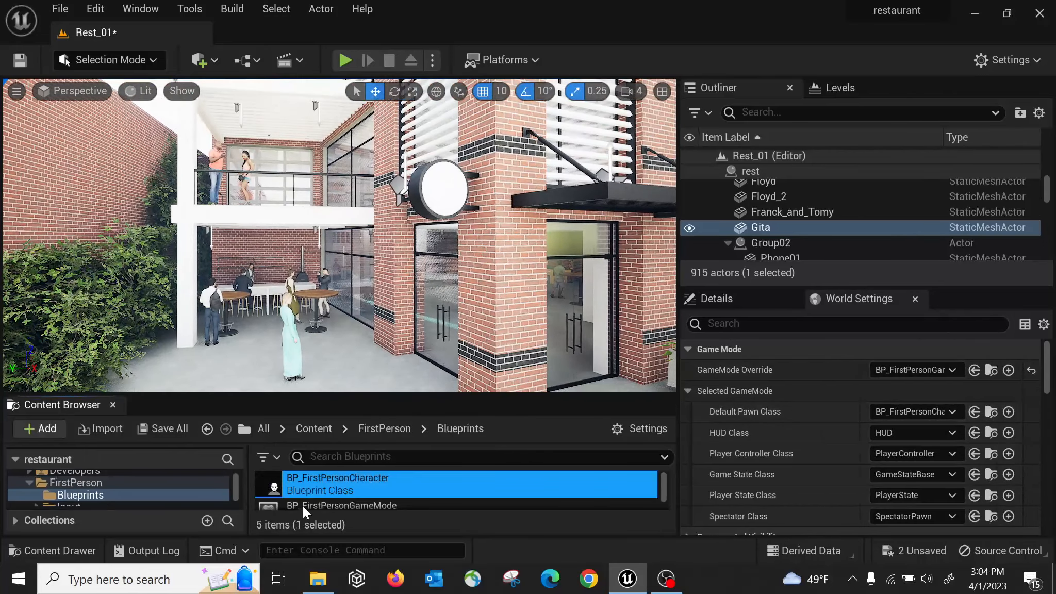
{"action": "double_click", "coordinate": [267, 485]}
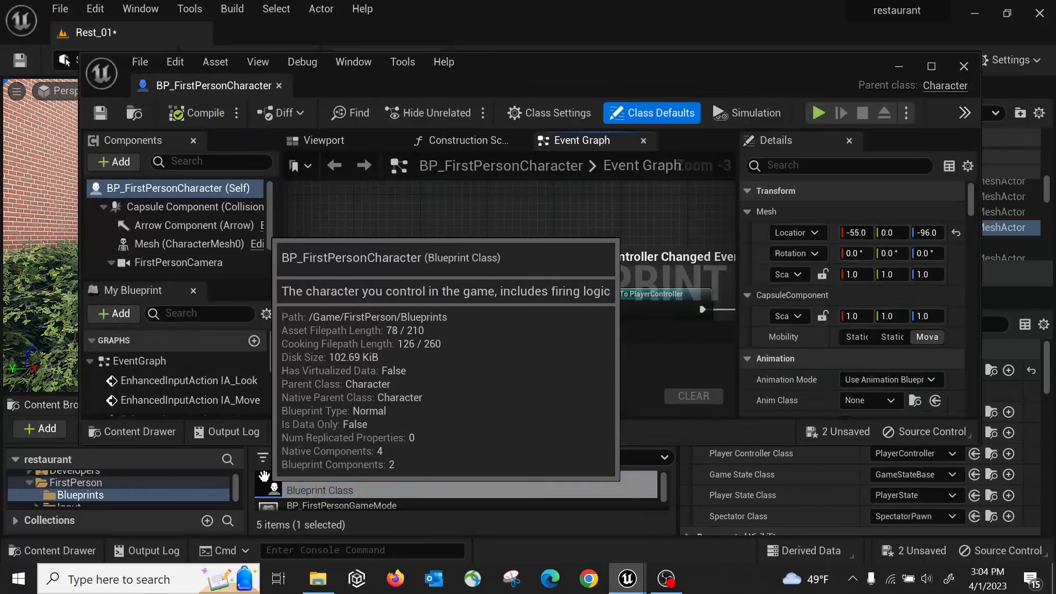
{"action": "left_click", "coordinate": [335, 142]}
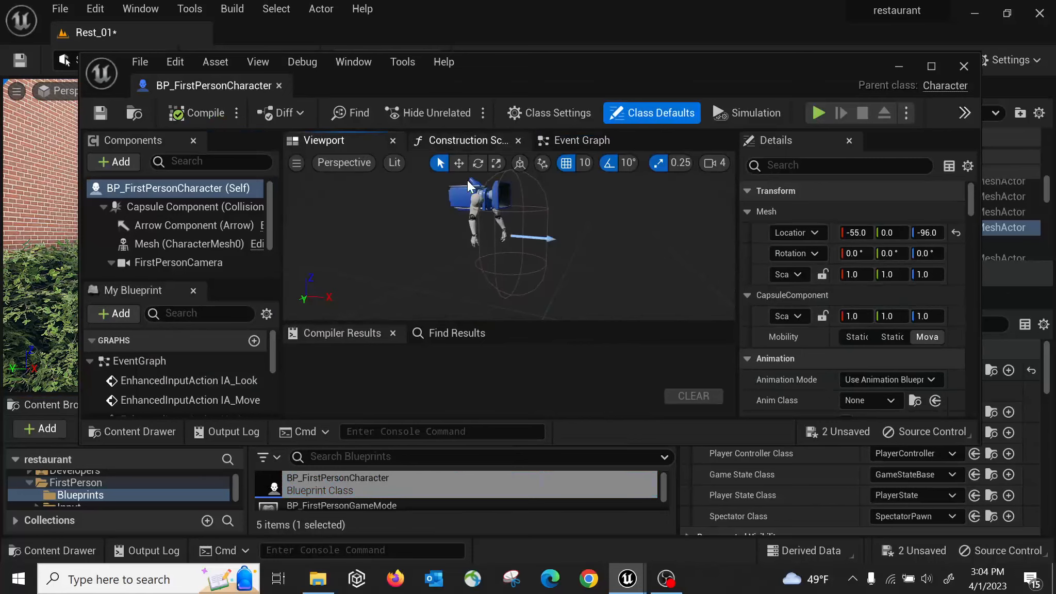
Step: Make the FirstPersonMesh arms not Visible and Hidden in Game, then compile and save the character blueprint
{"action": "left_click", "coordinate": [477, 202]}
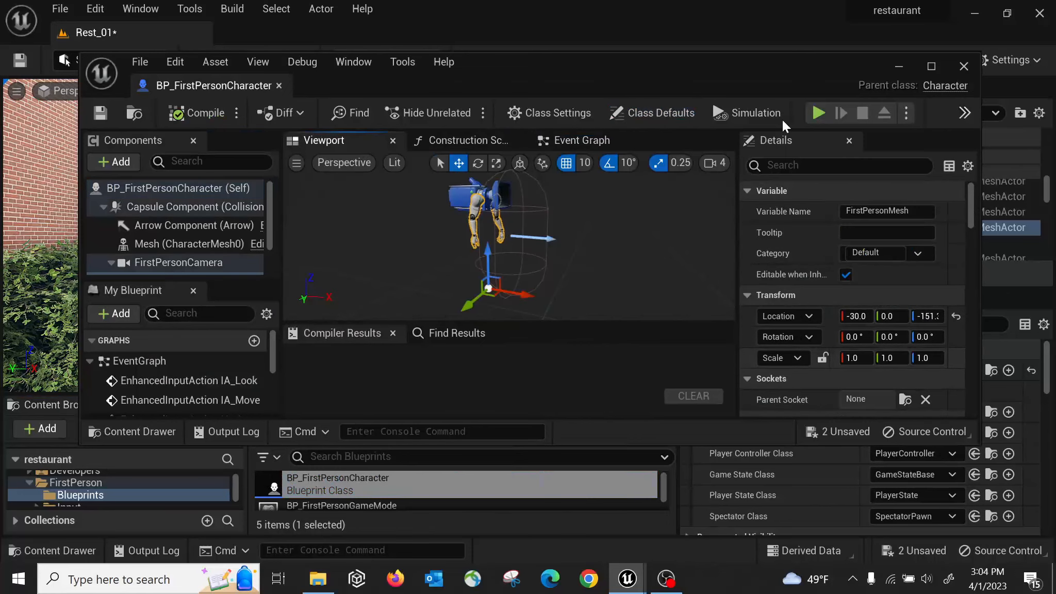
{"action": "left_click", "coordinate": [931, 66]}
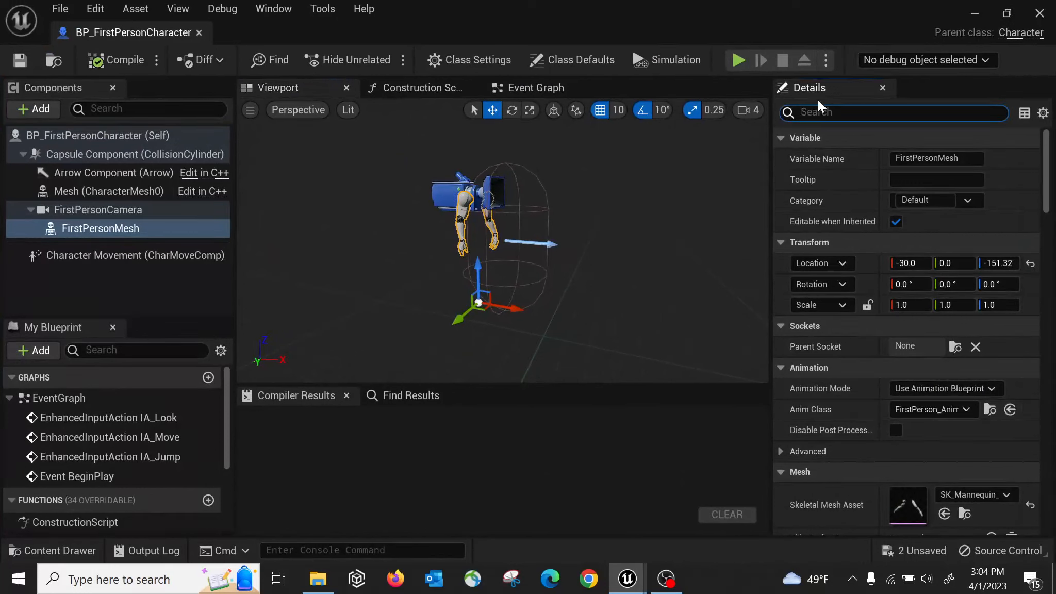
{"action": "type", "text": "render"}
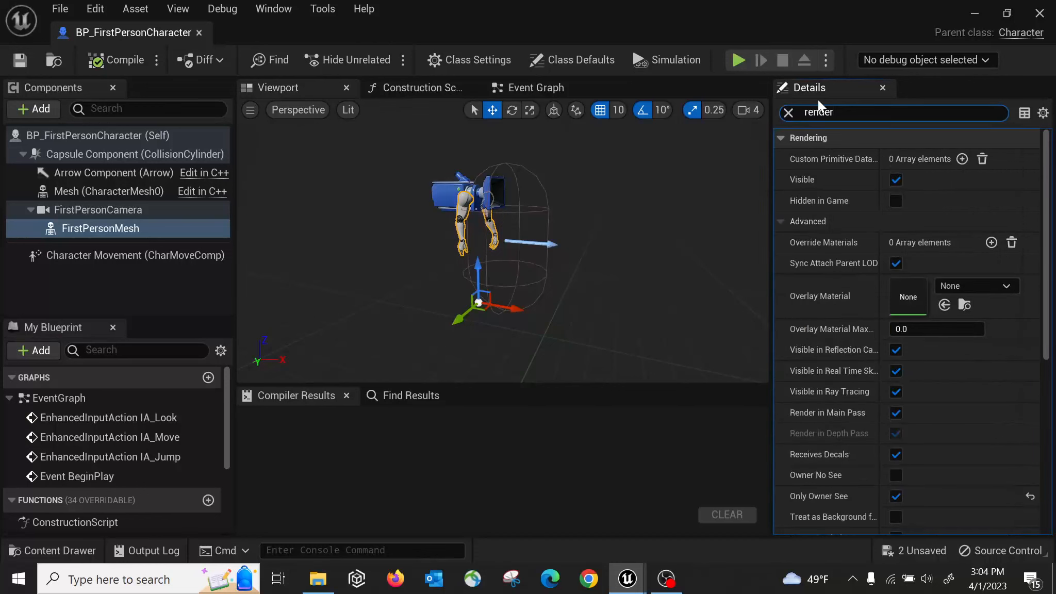
{"action": "left_click", "coordinate": [896, 180]}
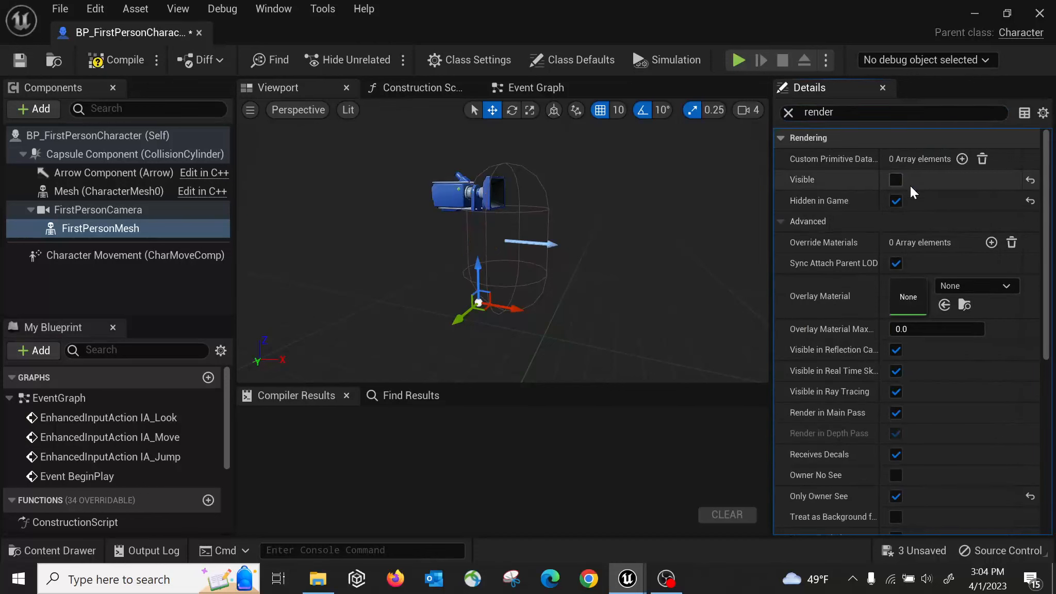
{"action": "left_click", "coordinate": [896, 201]}
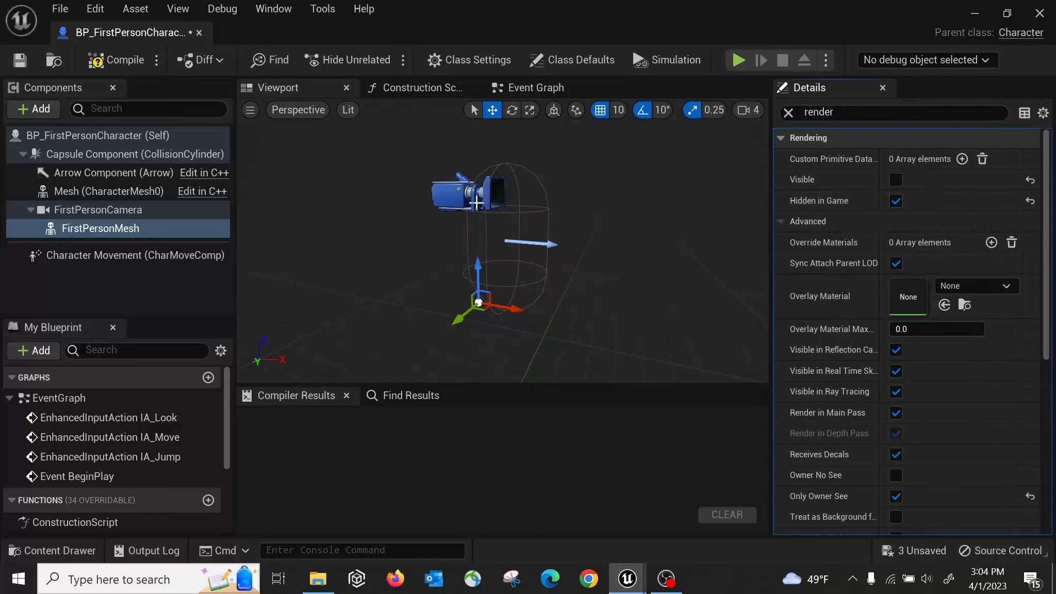
{"action": "left_click", "coordinate": [97, 60]}
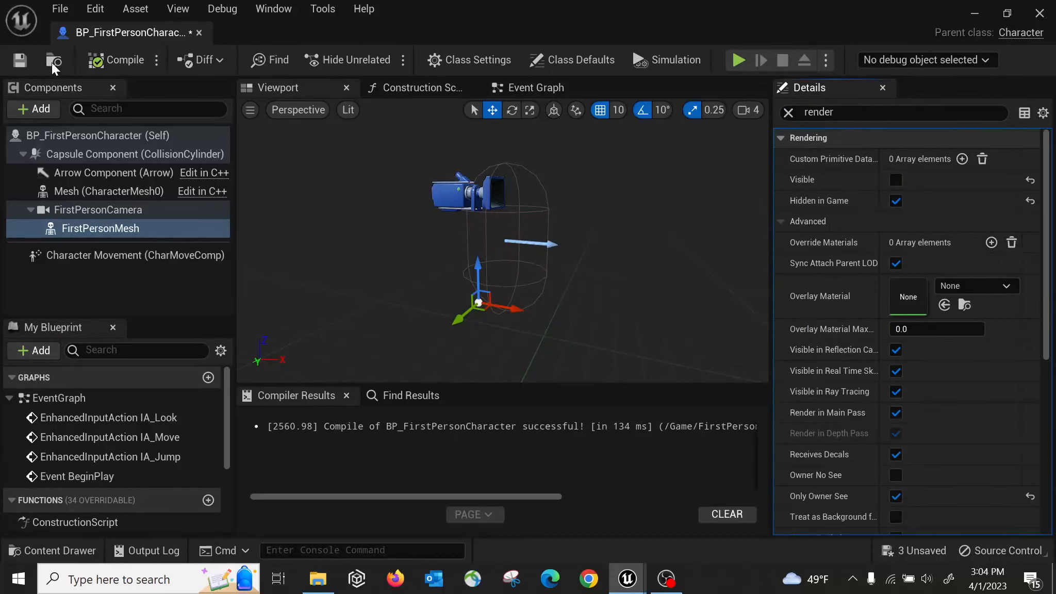
Step: Set the capsule component's radius to 20 and half height to 80, then compile, save and close the blueprint
{"action": "left_click", "coordinate": [521, 189]}
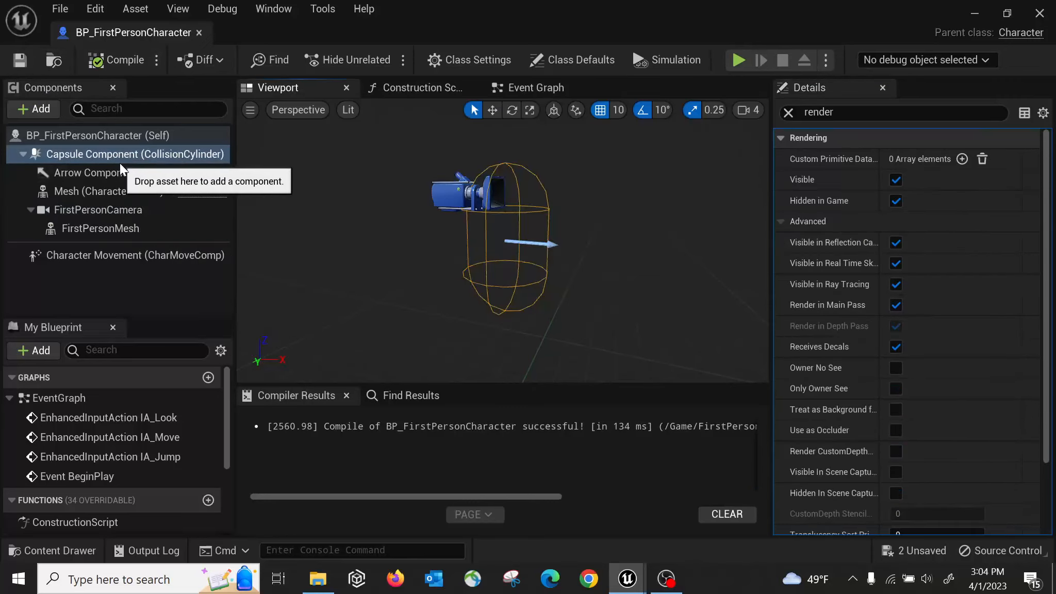
{"action": "left_click", "coordinate": [788, 112]}
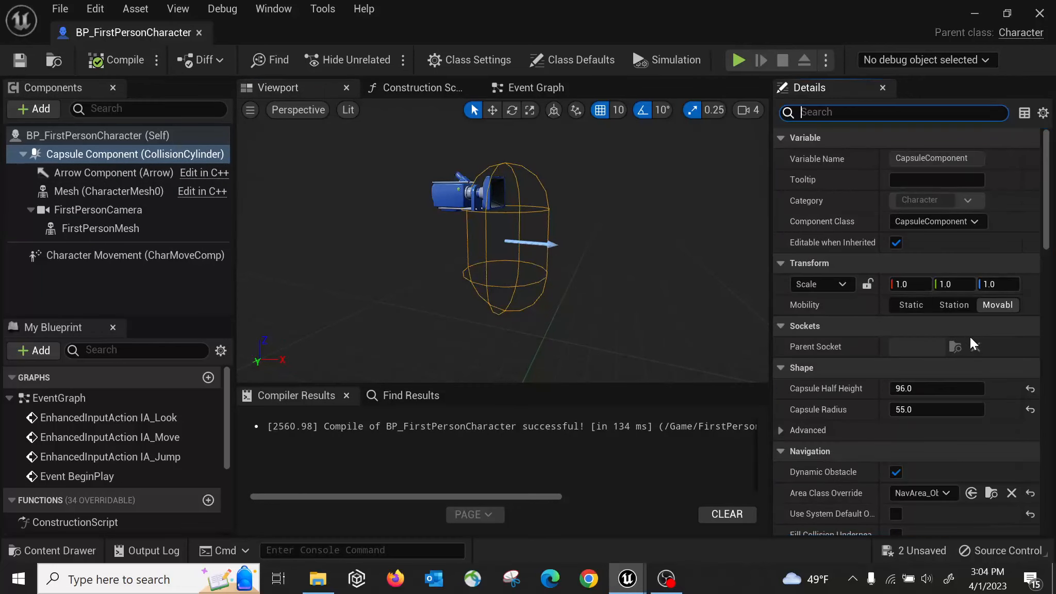
{"action": "left_click", "coordinate": [947, 410]}
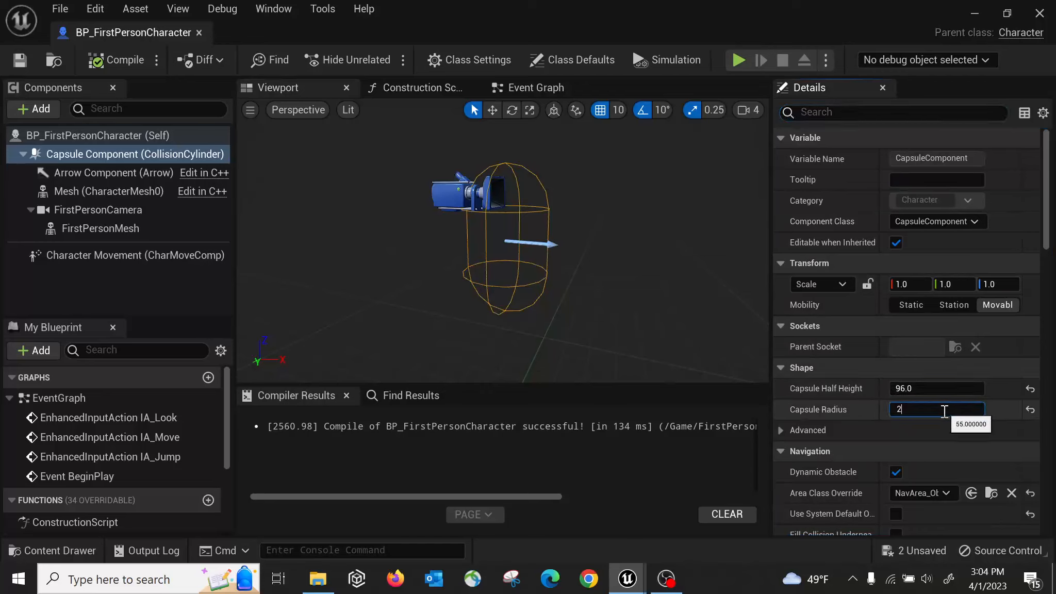
{"action": "key", "text": "Return"}
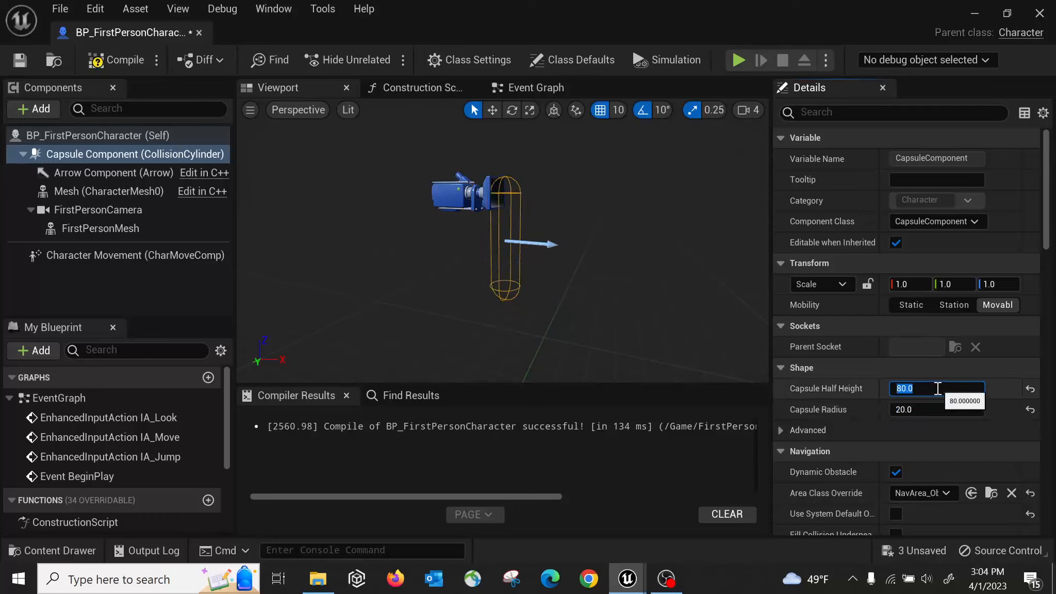
{"action": "left_click", "coordinate": [110, 56]}
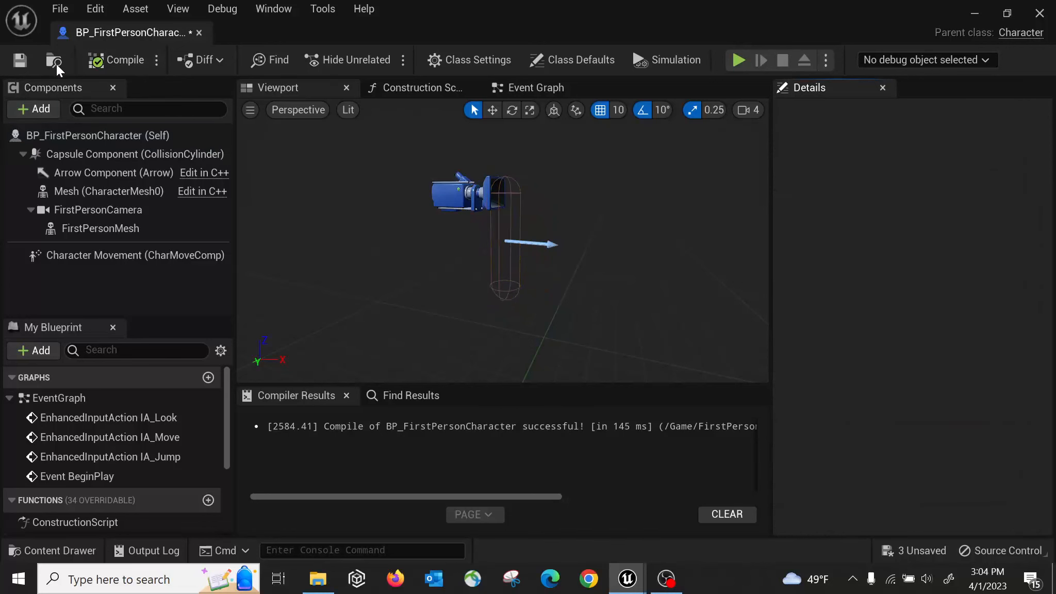
{"action": "left_click", "coordinate": [21, 62]}
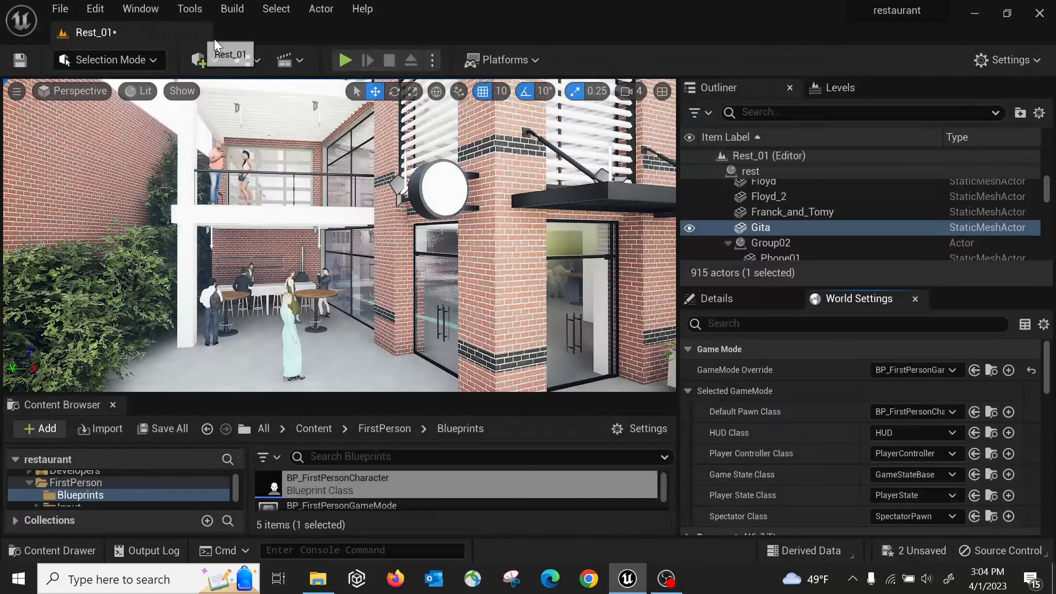
{"action": "left_click", "coordinate": [199, 34]}
Step: Play test in first person, walking up to the glass entrance doors and into the restaurant interior, then end the session
{"action": "left_click", "coordinate": [345, 60]}
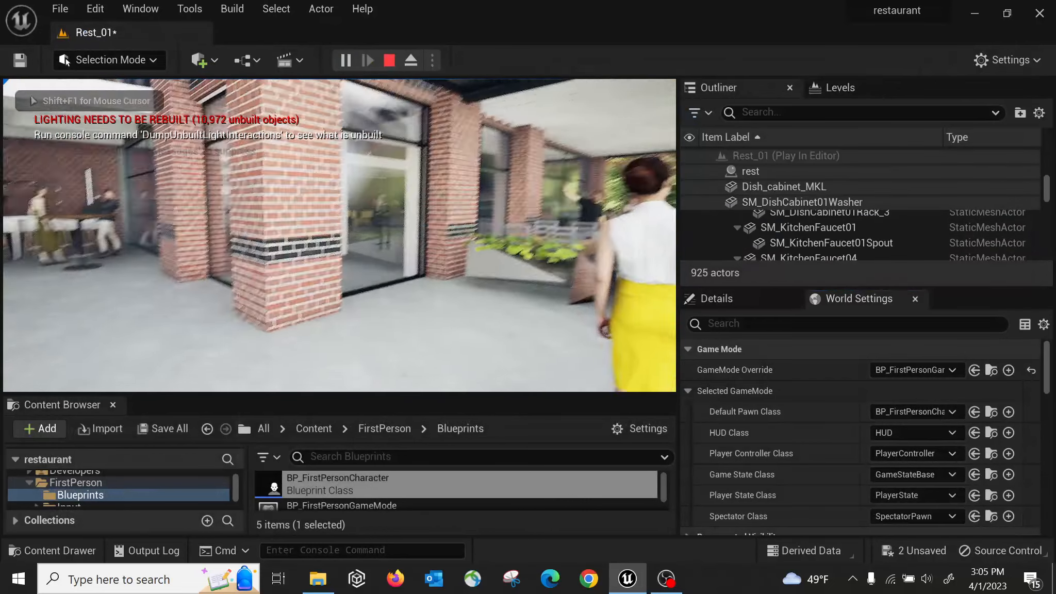
{"action": "key", "text": "w"}
{"action": "key", "text": "w"}
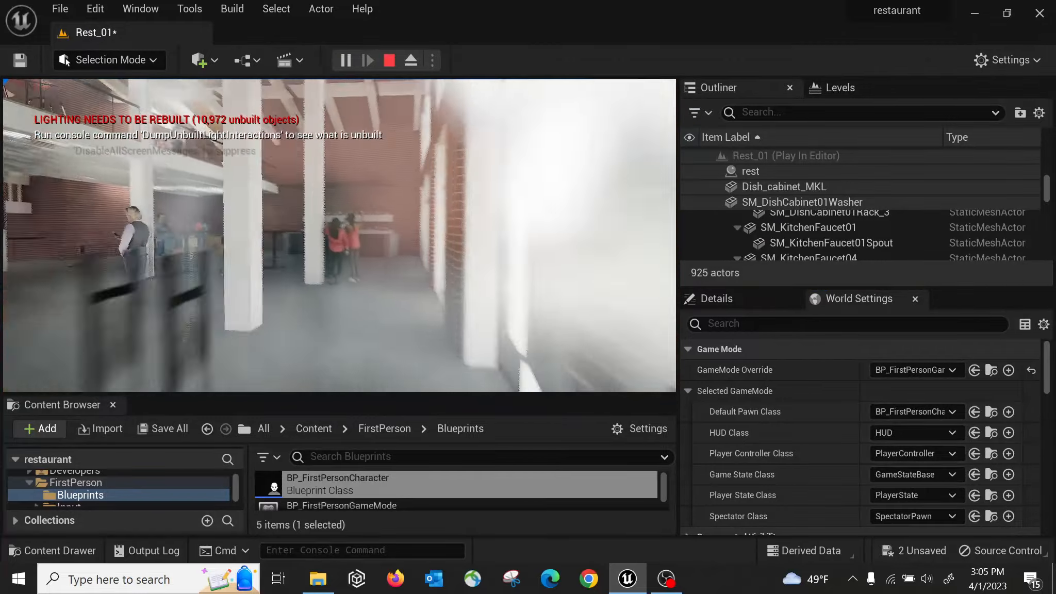
{"action": "key", "text": "s"}
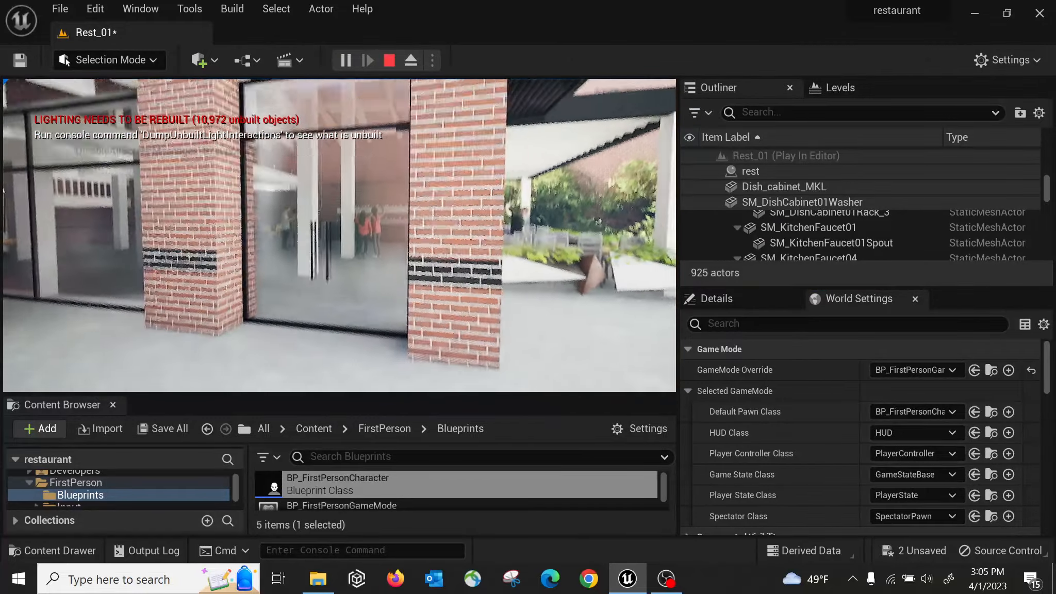
{"action": "key", "text": "w"}
{"action": "key", "text": "s"}
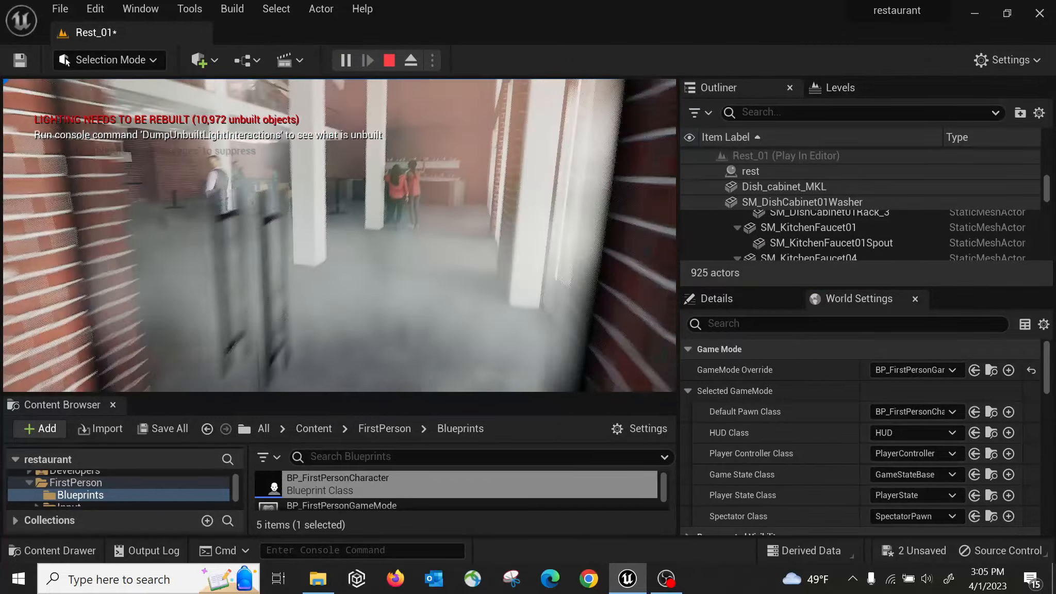
{"action": "key", "text": "w"}
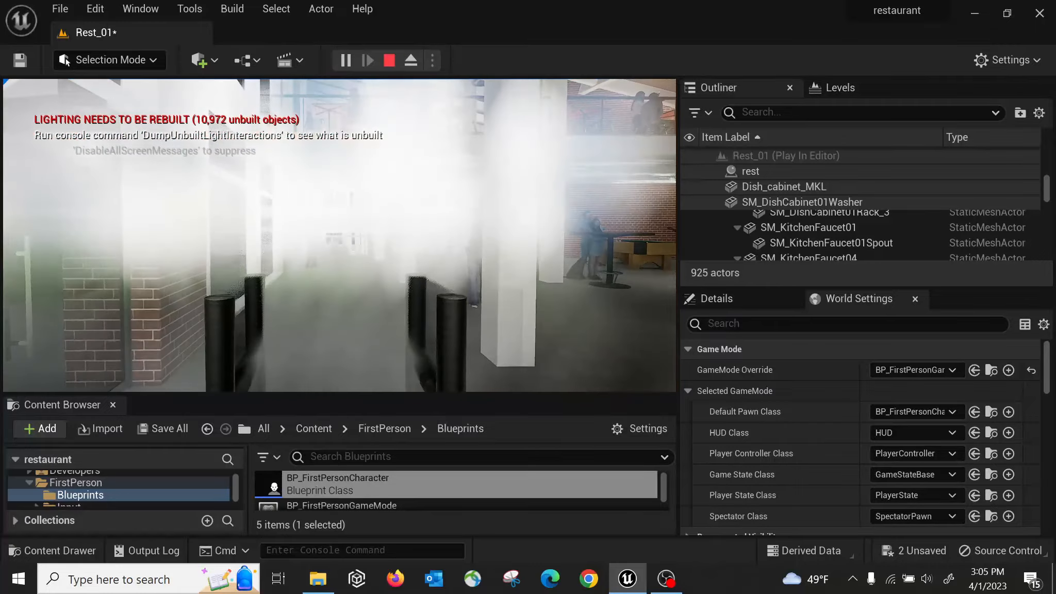
{"action": "key", "text": "w"}
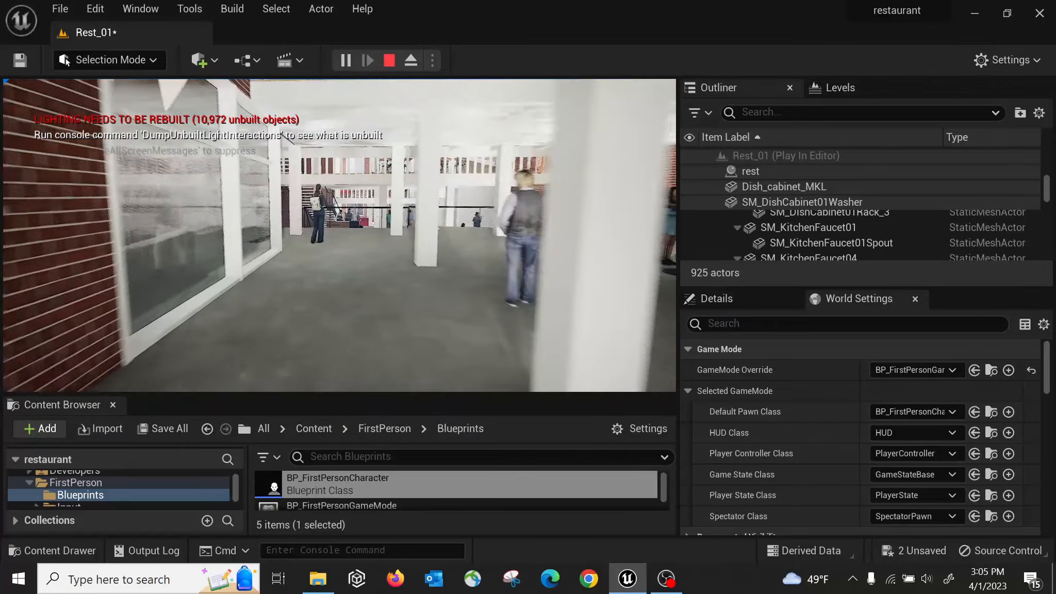
{"action": "key", "text": "Escape"}
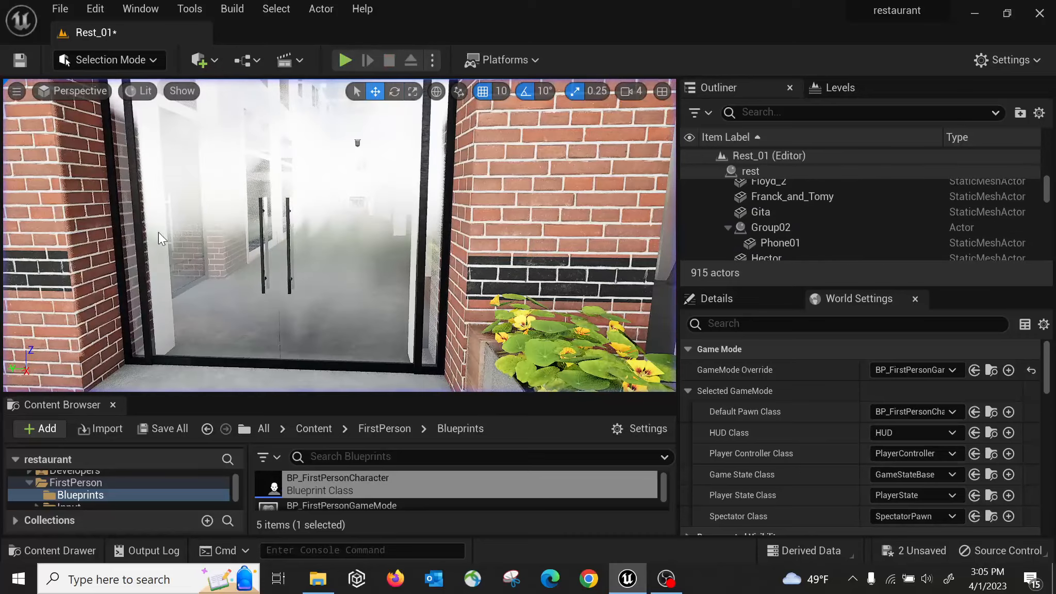
Step: Select the Metal_-_Aluminum mesh of the entrance door handles and locate its static mesh asset in the project content
{"action": "left_click", "coordinate": [256, 232]}
{"action": "left_click", "coordinate": [261, 229]}
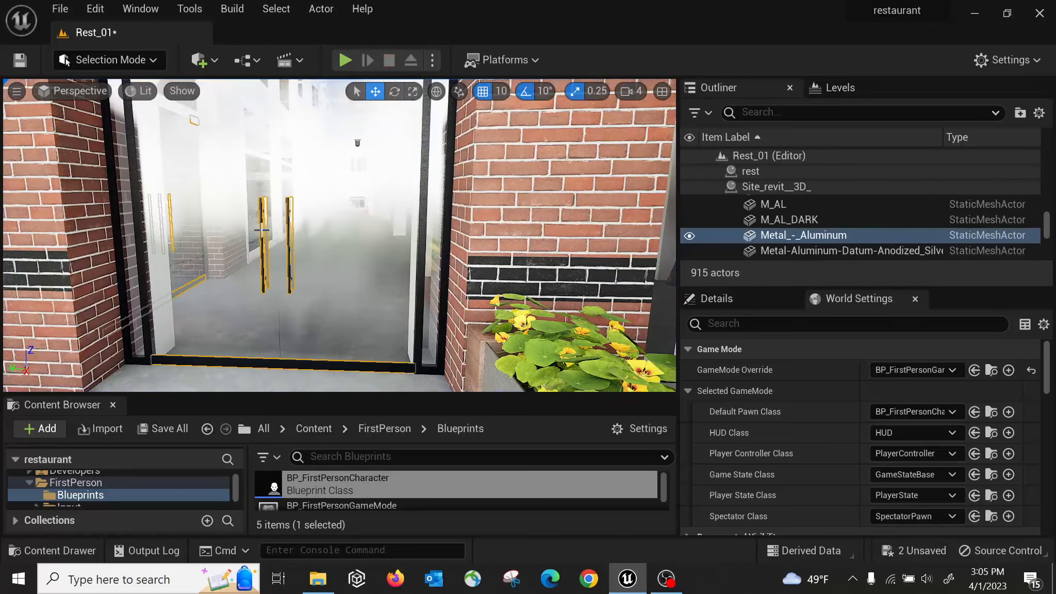
{"action": "right_click_drag", "start_coordinate": [261, 229], "coordinate": [224, 229]}
{"action": "key", "text": "w"}
{"action": "double_click", "coordinate": [818, 234]}
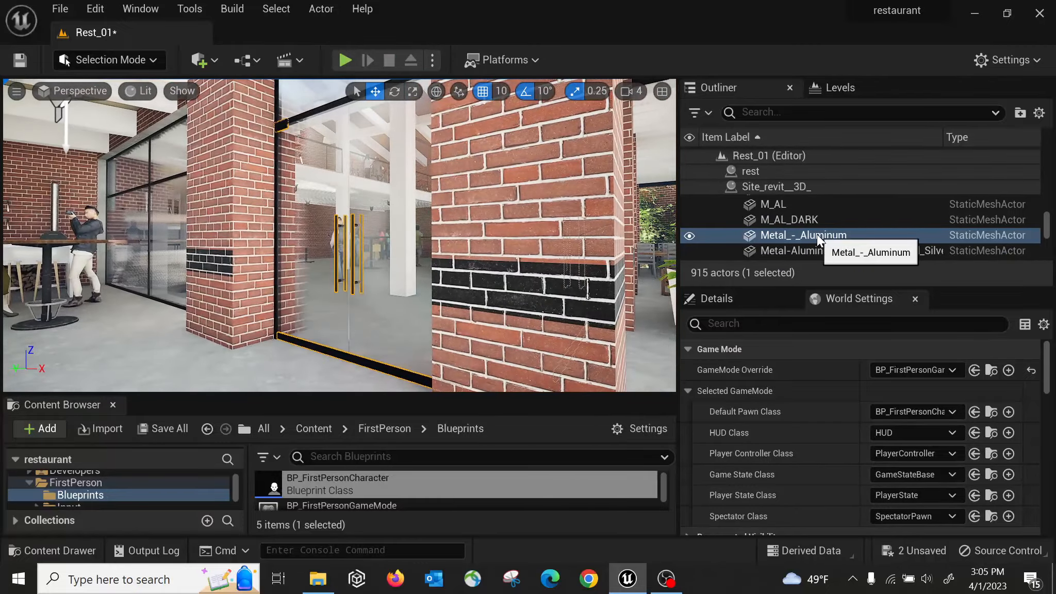
{"action": "right_click", "coordinate": [817, 234]}
{"action": "left_click", "coordinate": [694, 146]}
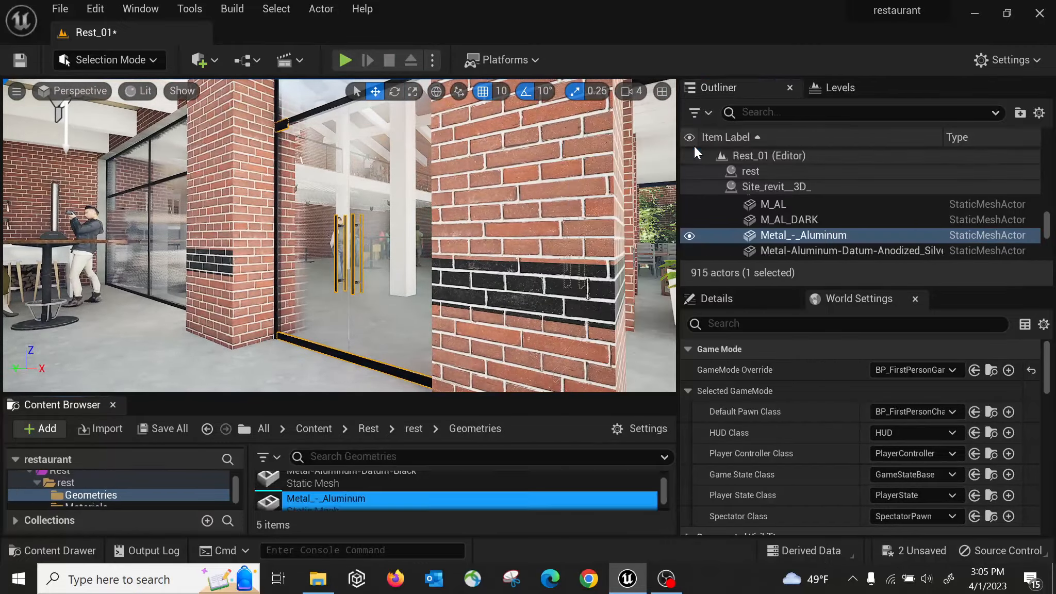
Step: Set the Metal_-_Aluminum static mesh's Collision Presets to NoCollision, save the asset and close its editor
{"action": "double_click", "coordinate": [270, 500]}
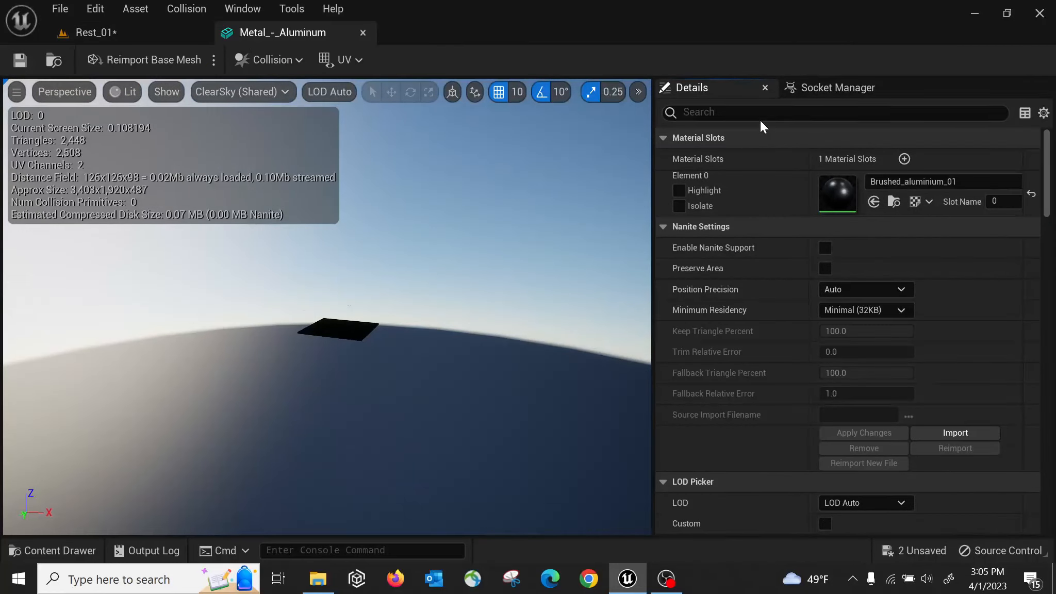
{"action": "type", "text": "colli"}
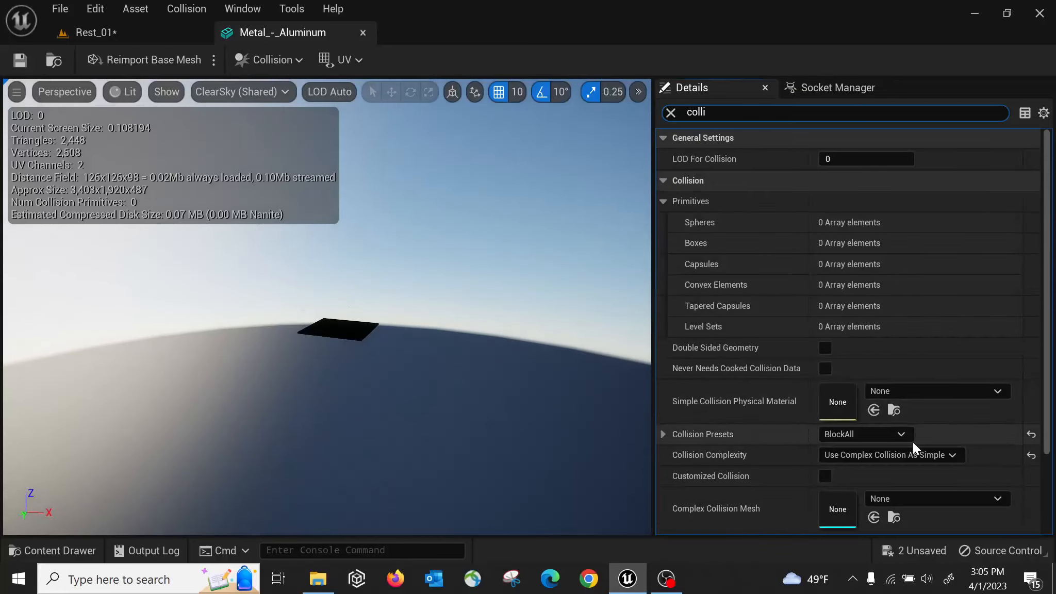
{"action": "left_click", "coordinate": [849, 433]}
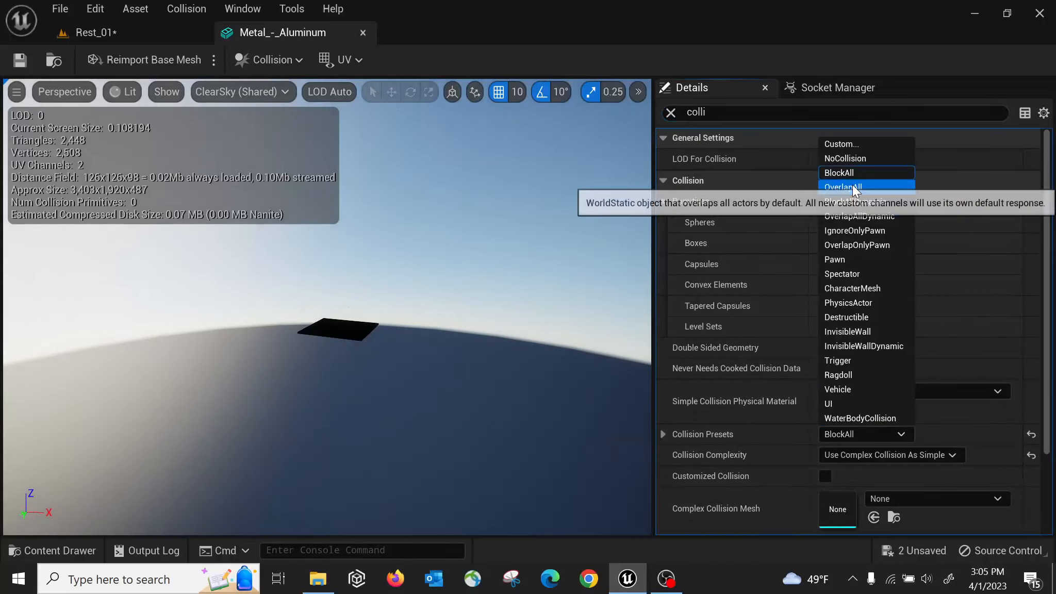
{"action": "left_click", "coordinate": [848, 158]}
{"action": "left_click", "coordinate": [14, 60]}
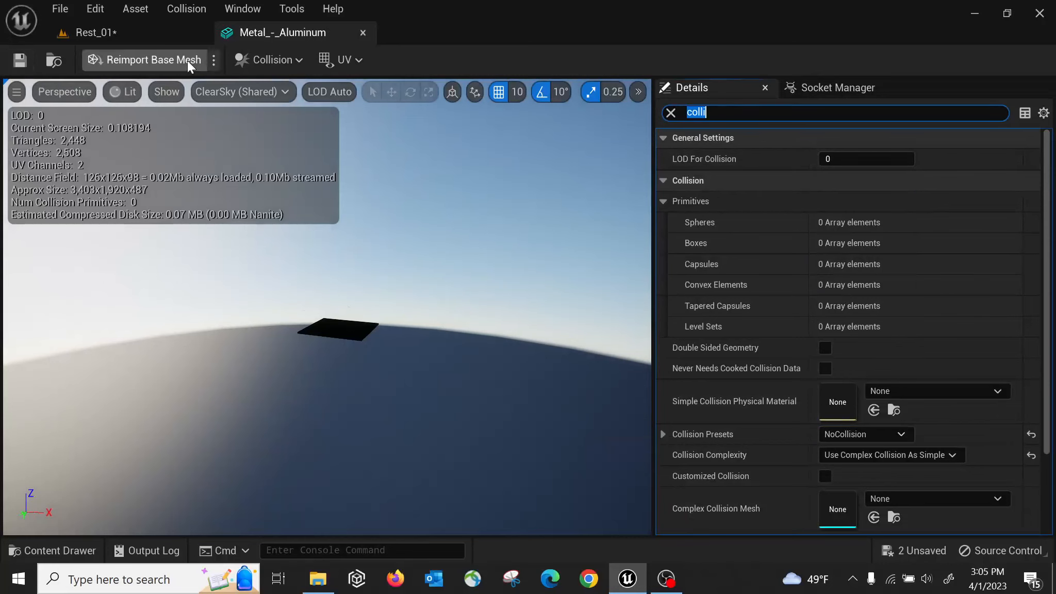
{"action": "left_click", "coordinate": [363, 32]}
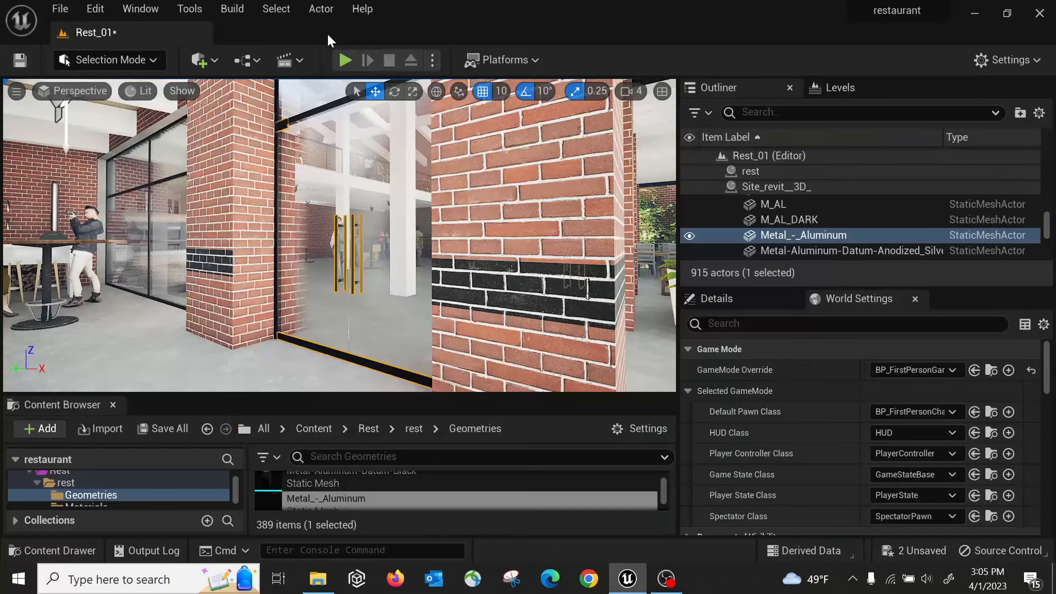
Step: Save all modified content and save the level as Rest_01 in the Content folder
{"action": "left_click", "coordinate": [179, 432]}
{"action": "left_click", "coordinate": [670, 463]}
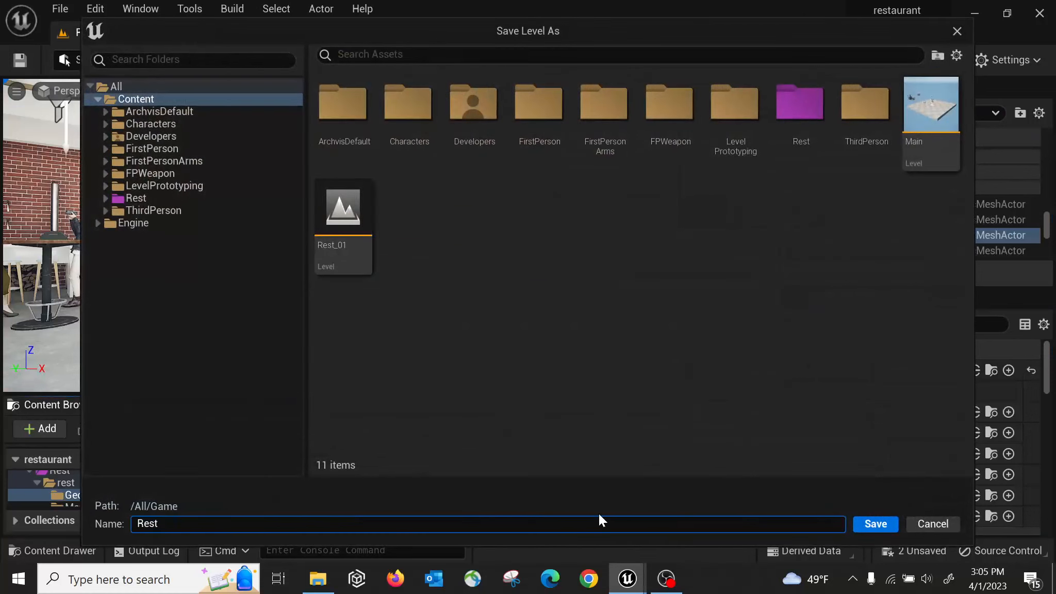
{"action": "type", "text": "Rest_01"}
{"action": "key", "text": "Return"}
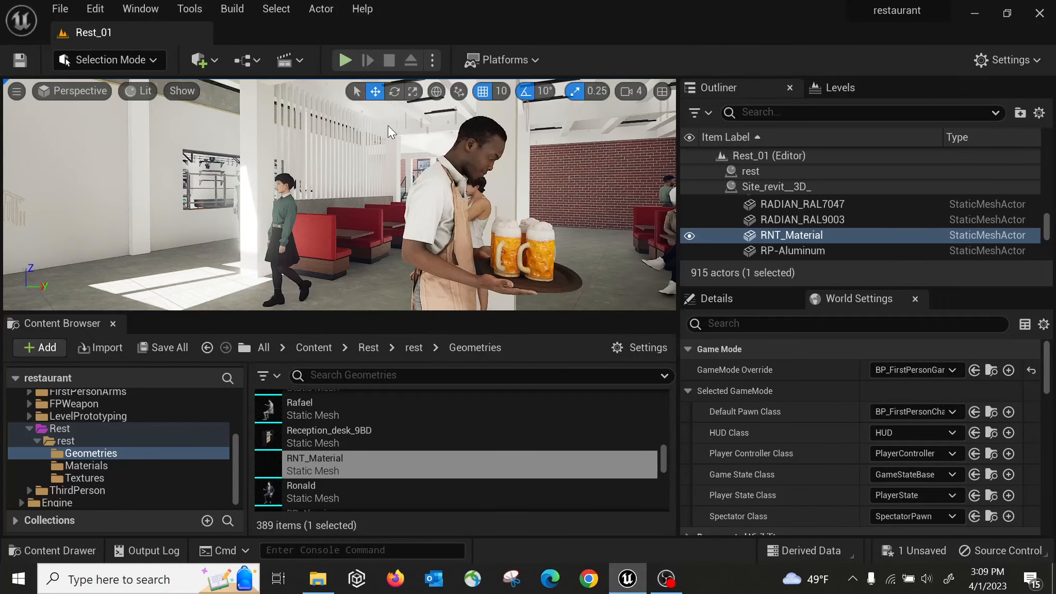
Step: Play test in first person, walking from the site through the glass entrance doors and around the restaurant's ground floor
{"action": "key", "text": "alt+p"}
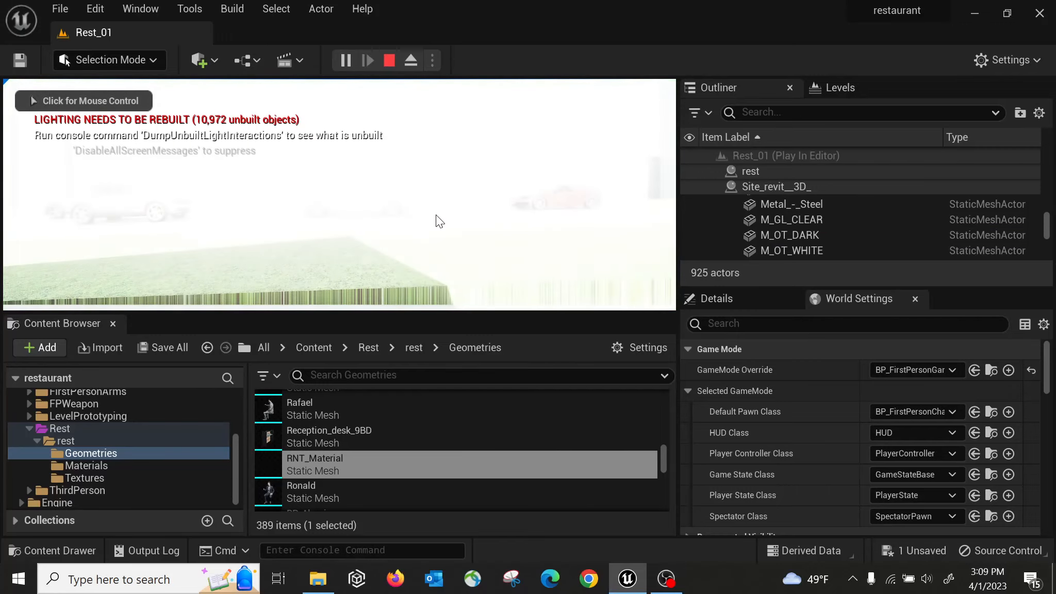
{"action": "key", "text": "w"}
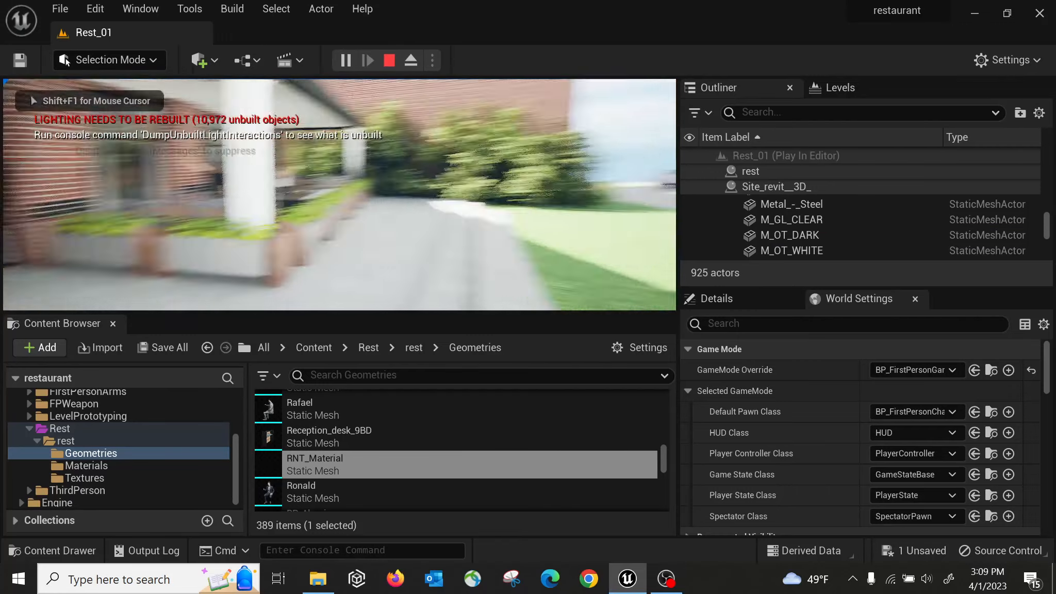
{"action": "key", "text": "w"}
{"action": "key", "text": "s"}
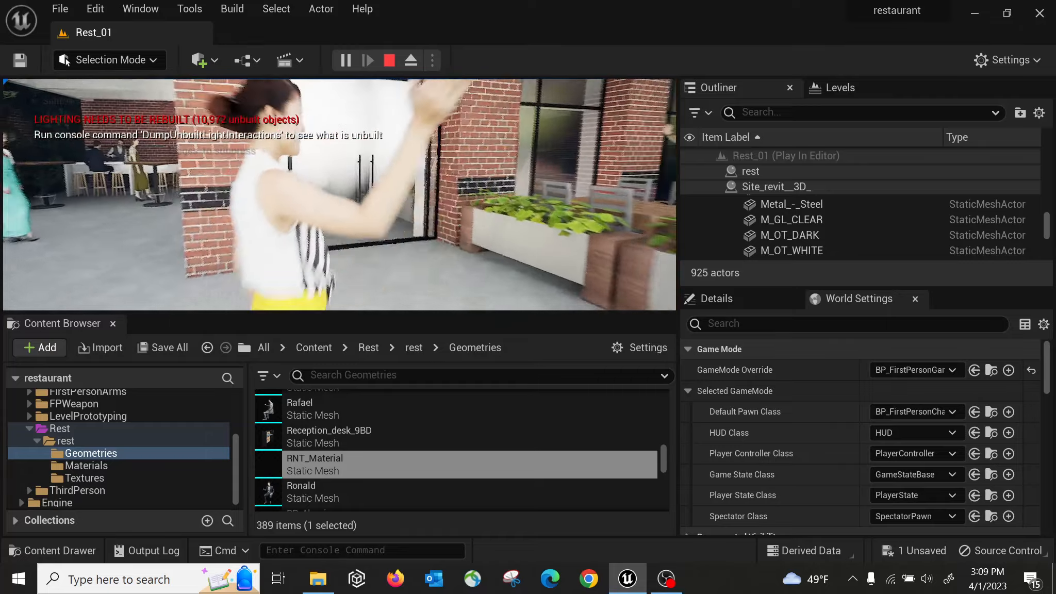
{"action": "key", "text": "w"}
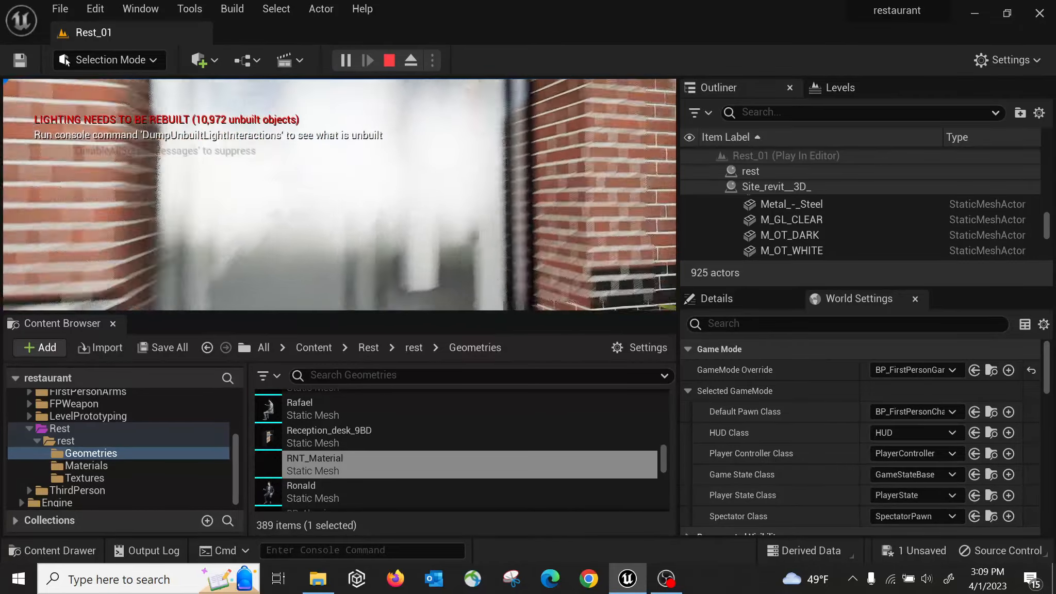
{"action": "key", "text": "w"}
{"action": "key", "text": "s"}
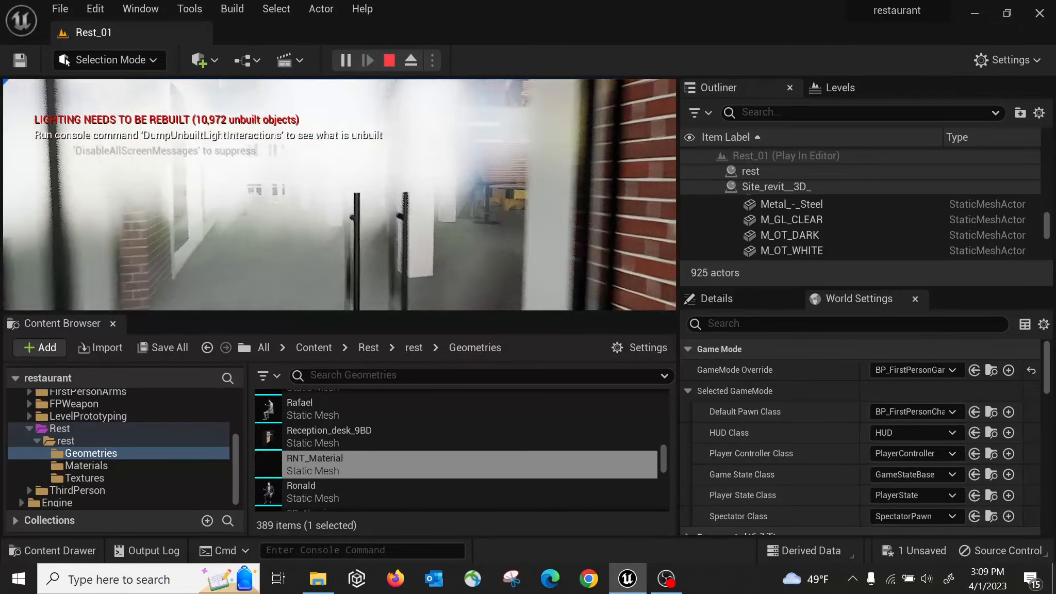
{"action": "key", "text": "w"}
{"action": "key", "text": "w"}
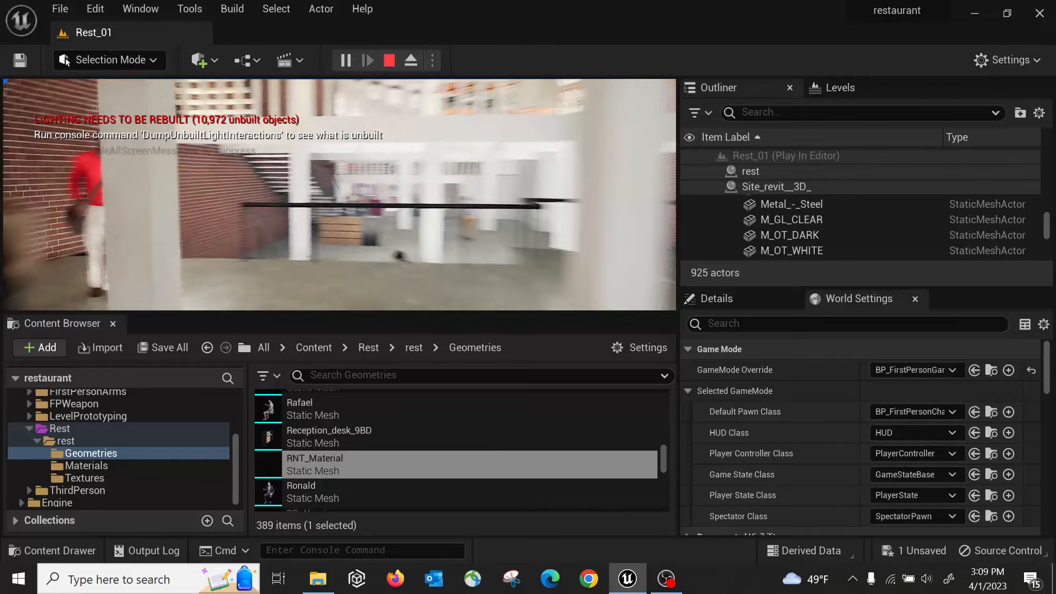
{"action": "key", "text": "w"}
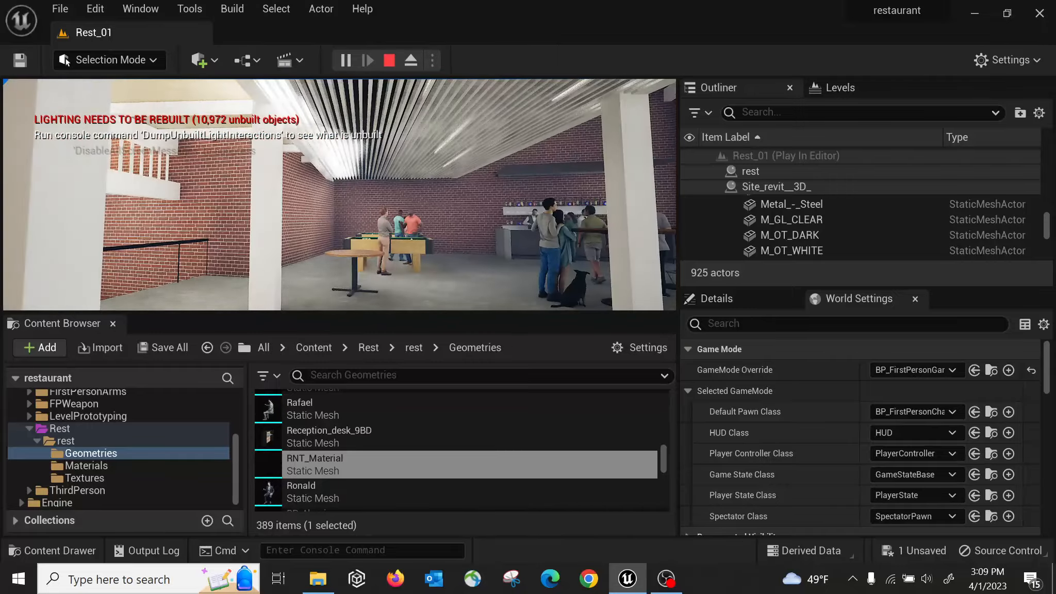
{"action": "key", "text": "w"}
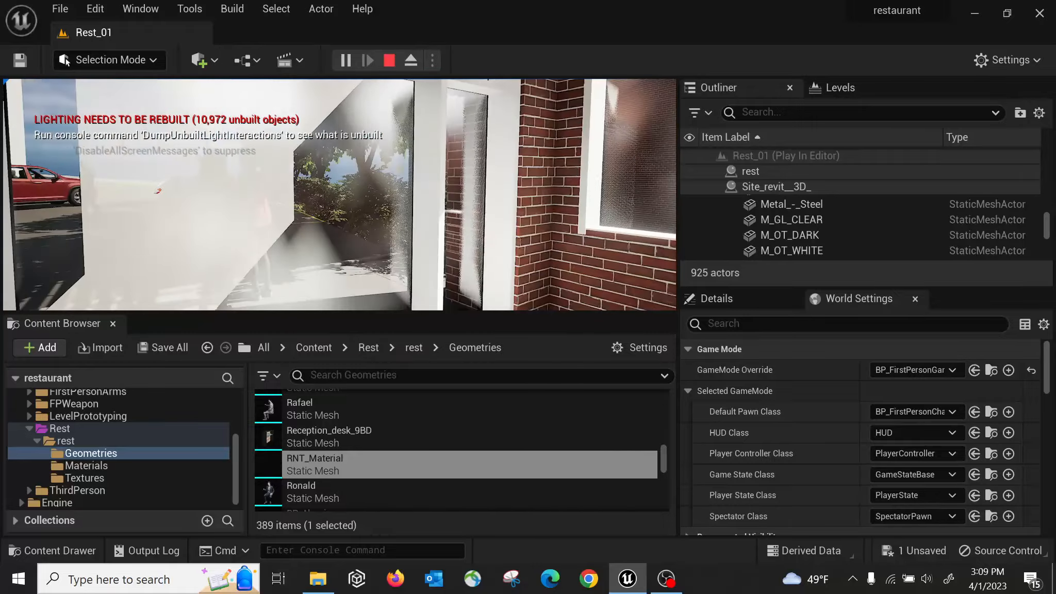
{"action": "key", "text": "w"}
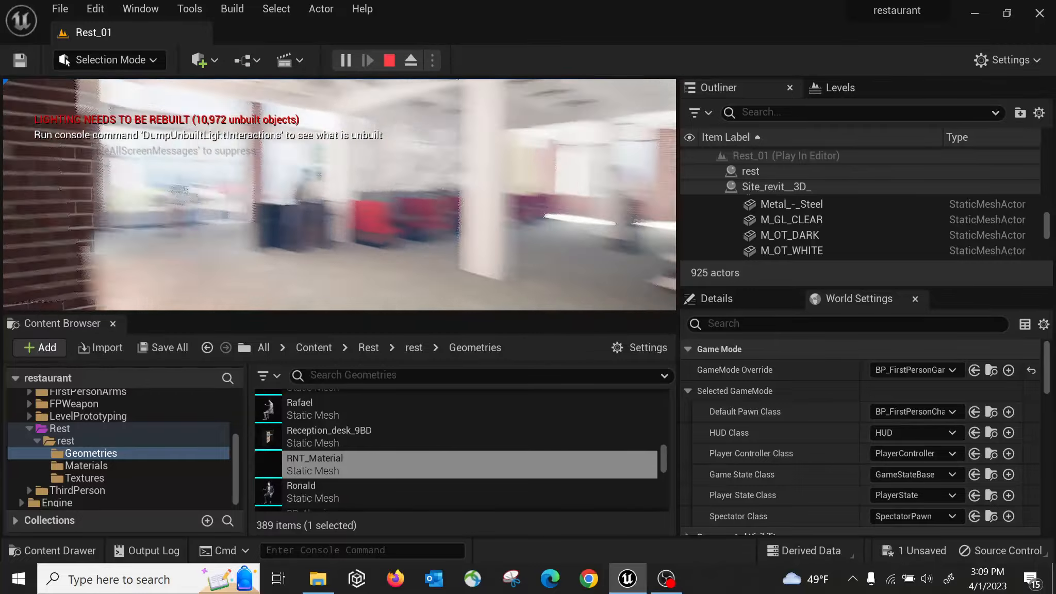
Step: Climb the stairs to the upper dining area, look around its tables, red booths and windows, and end the play session
{"action": "key", "text": "w"}
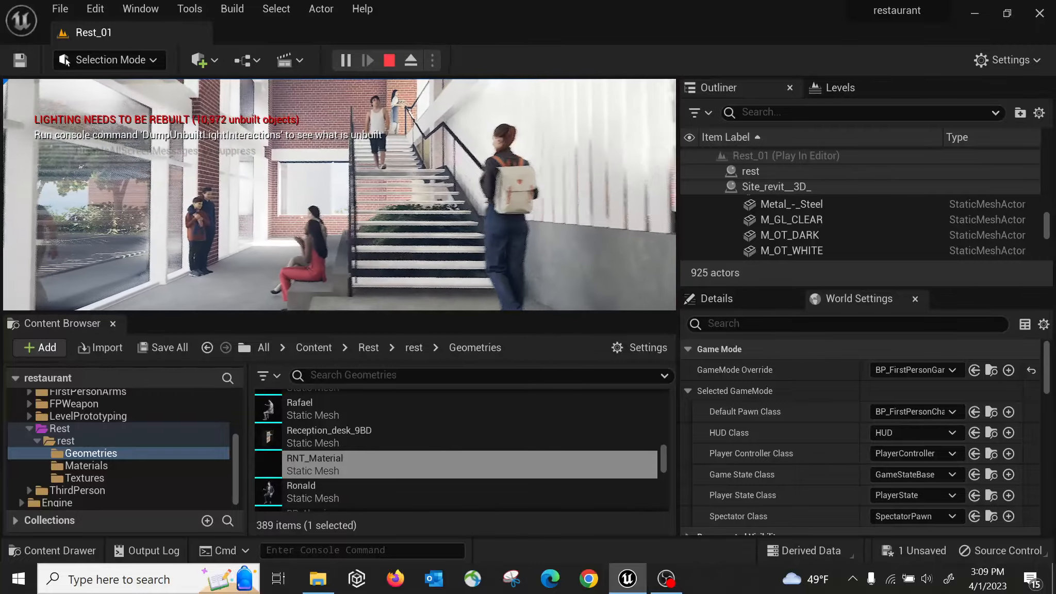
{"action": "key", "text": "w"}
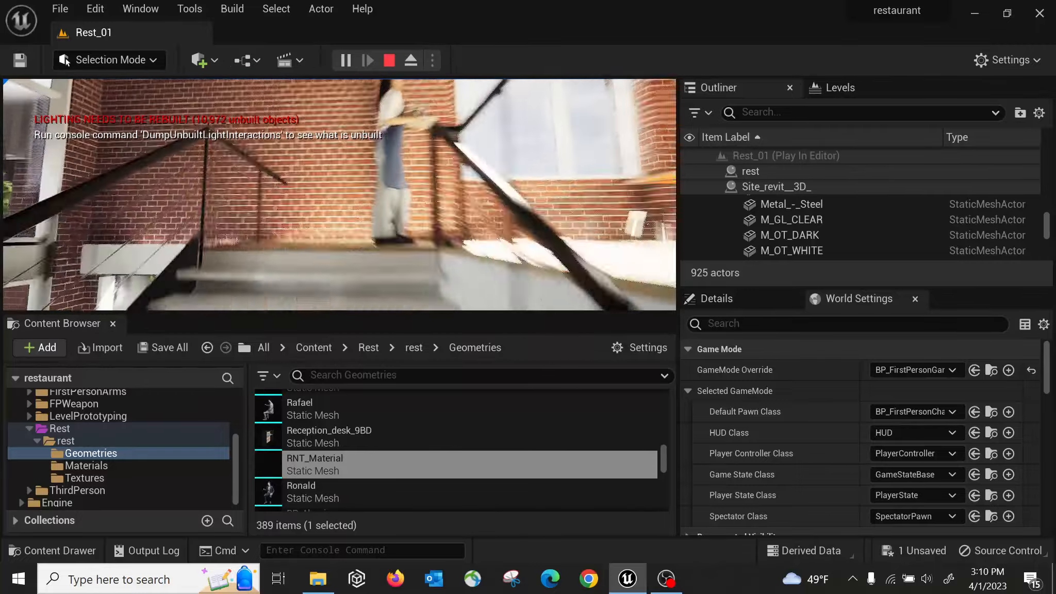
{"action": "key", "text": "w"}
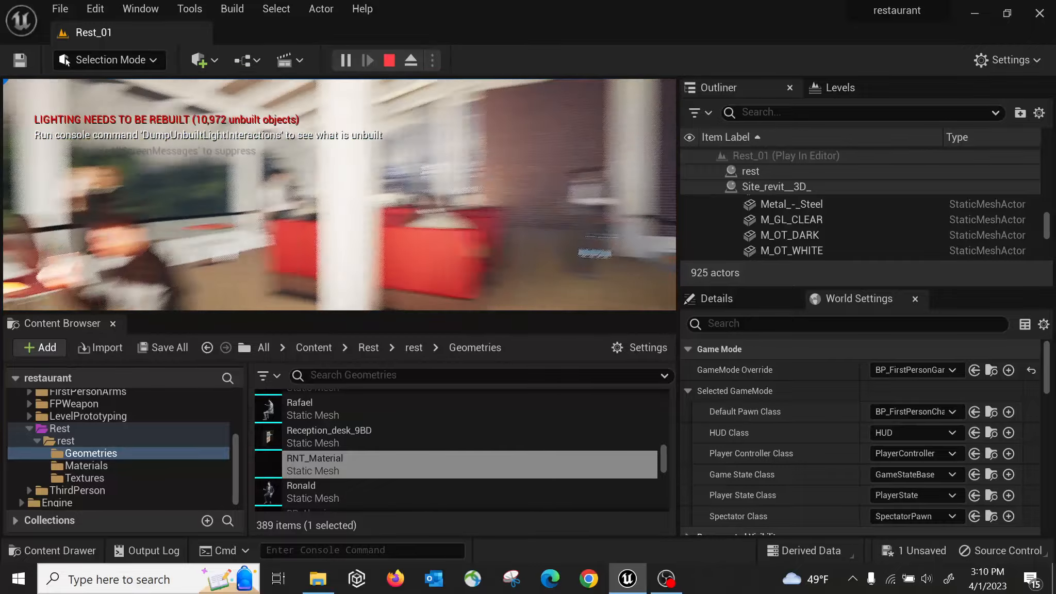
{"action": "key", "text": "w"}
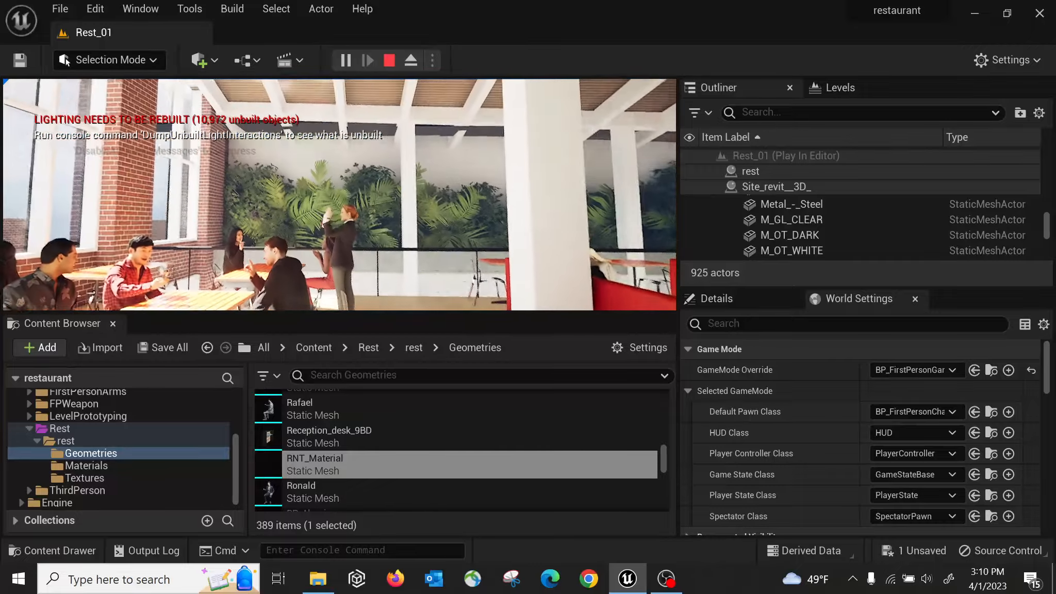
{"action": "key", "text": "w"}
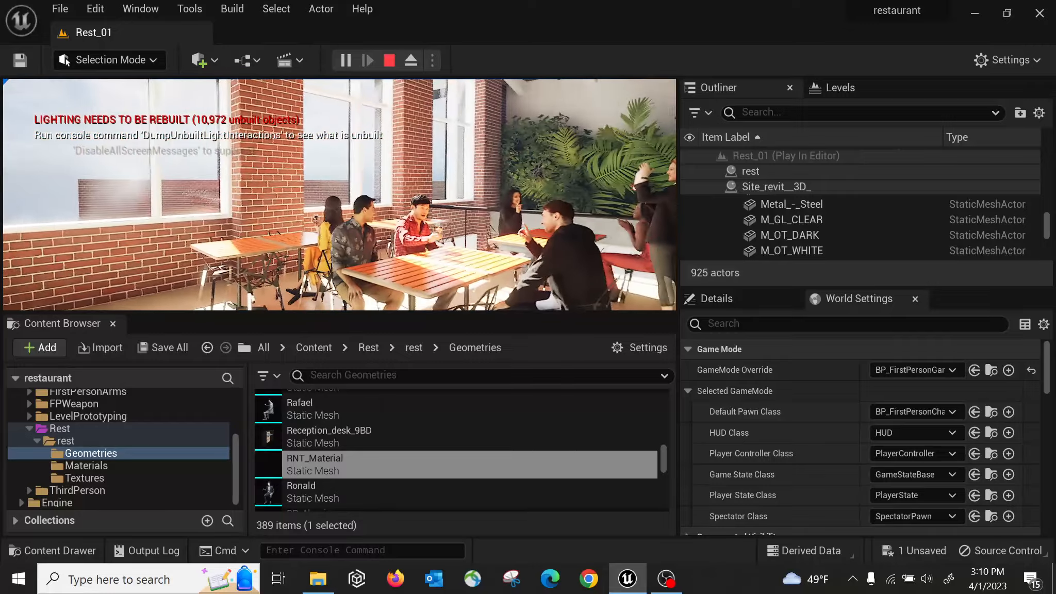
{"action": "key", "text": "w"}
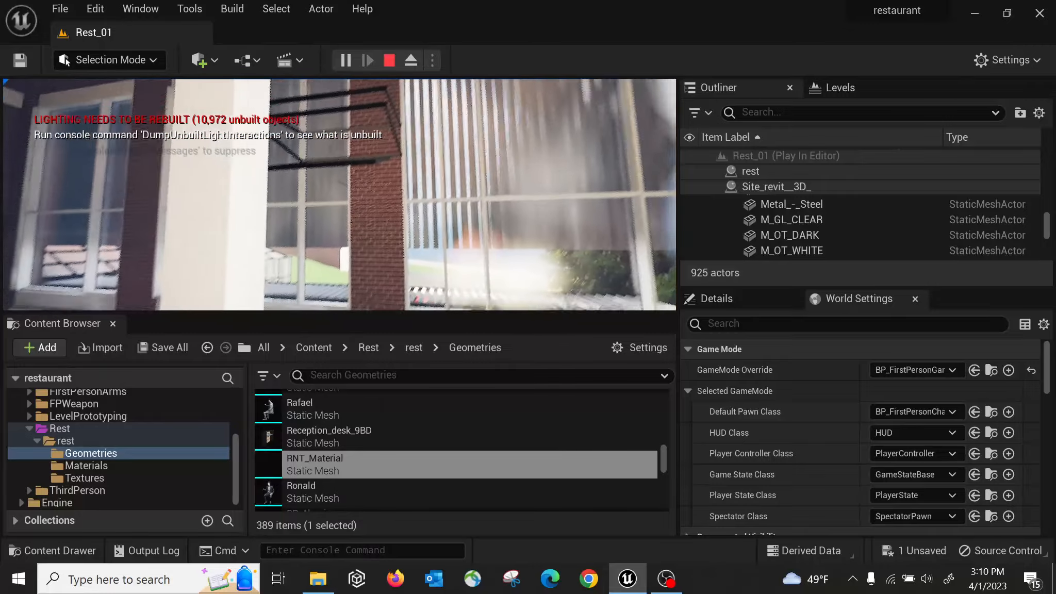
{"action": "key", "text": "w"}
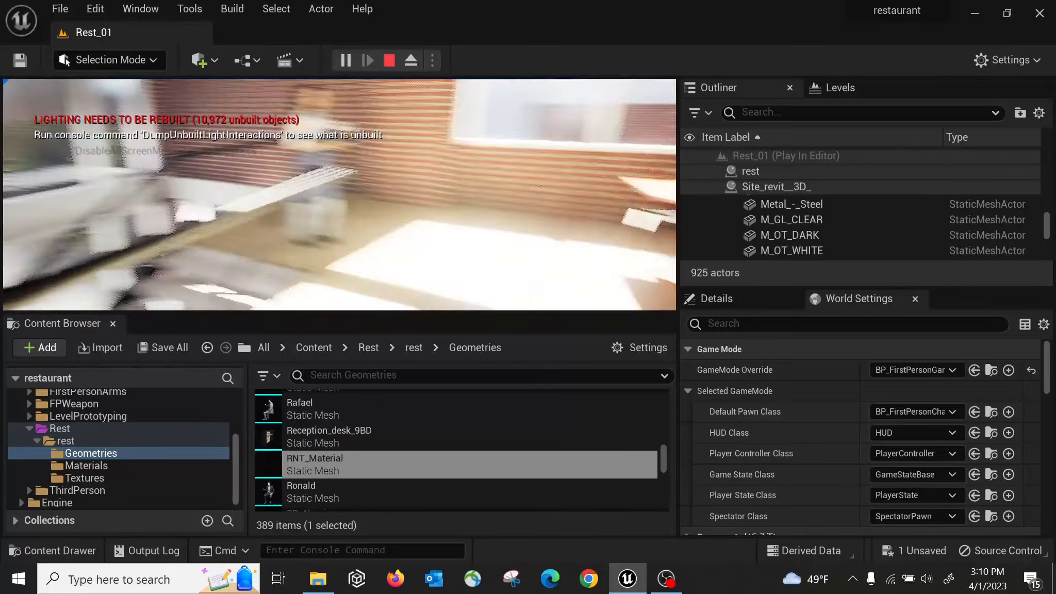
{"action": "key", "text": "w"}
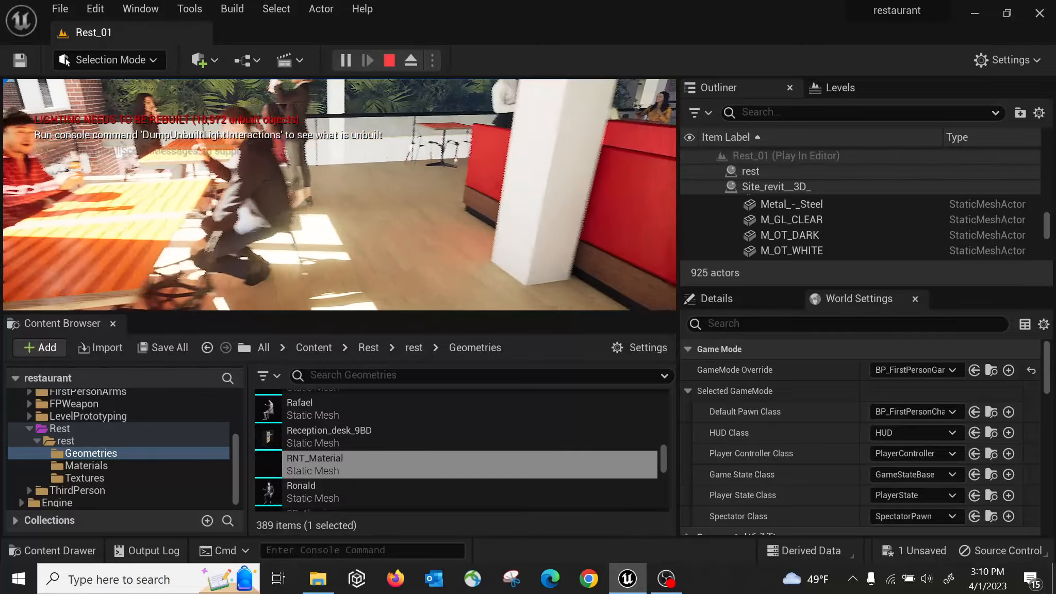
{"action": "key", "text": "Escape"}
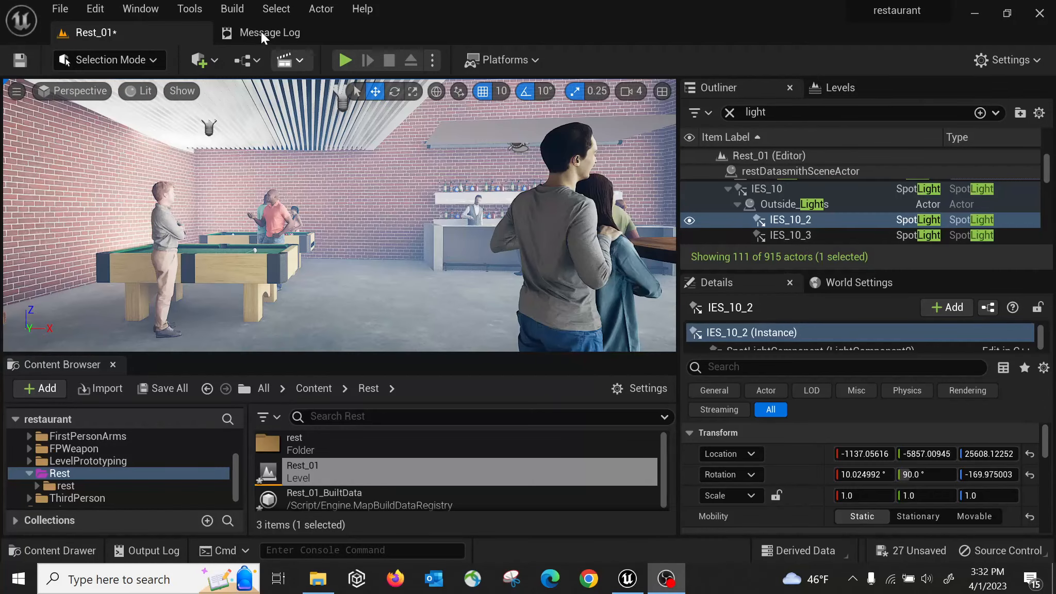
Step: Review the Build Lighting Only command and the Lighting Info options without running a build
{"action": "left_click", "coordinate": [246, 7]}
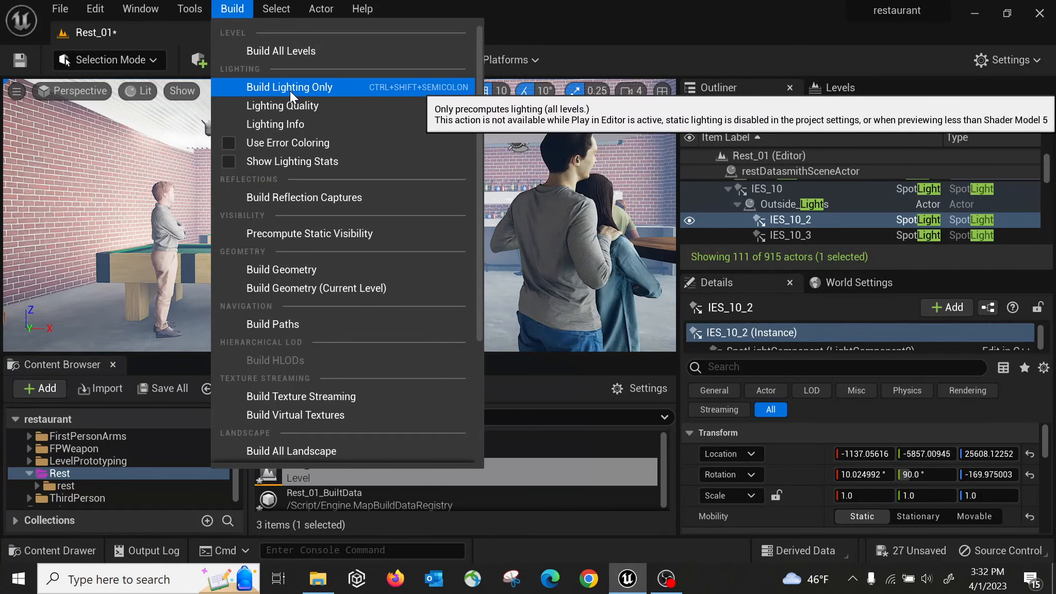
{"action": "mouse_move", "coordinate": [421, 122]}
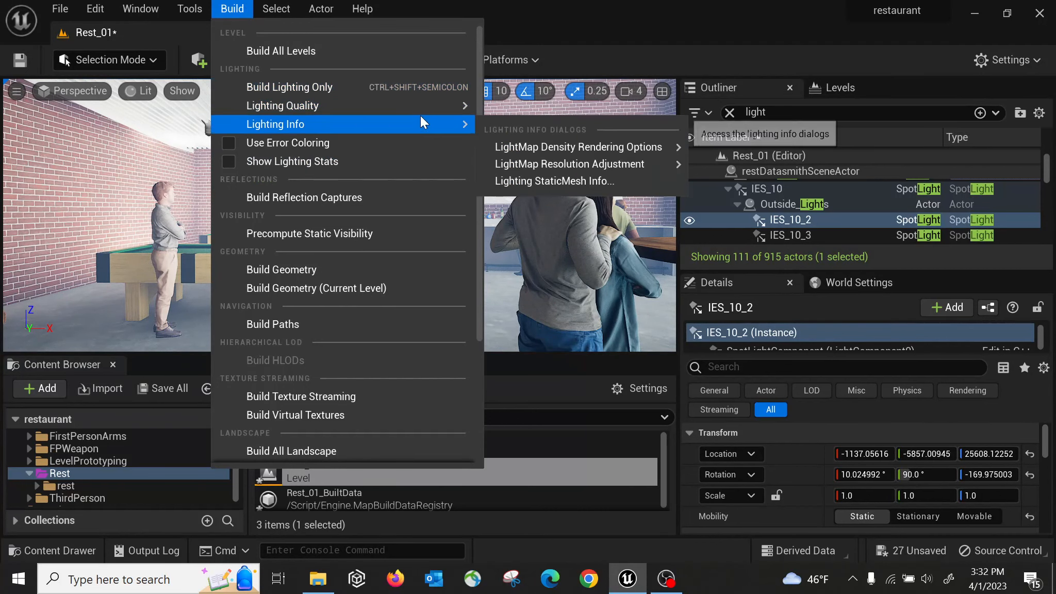
{"action": "left_click", "coordinate": [563, 21]}
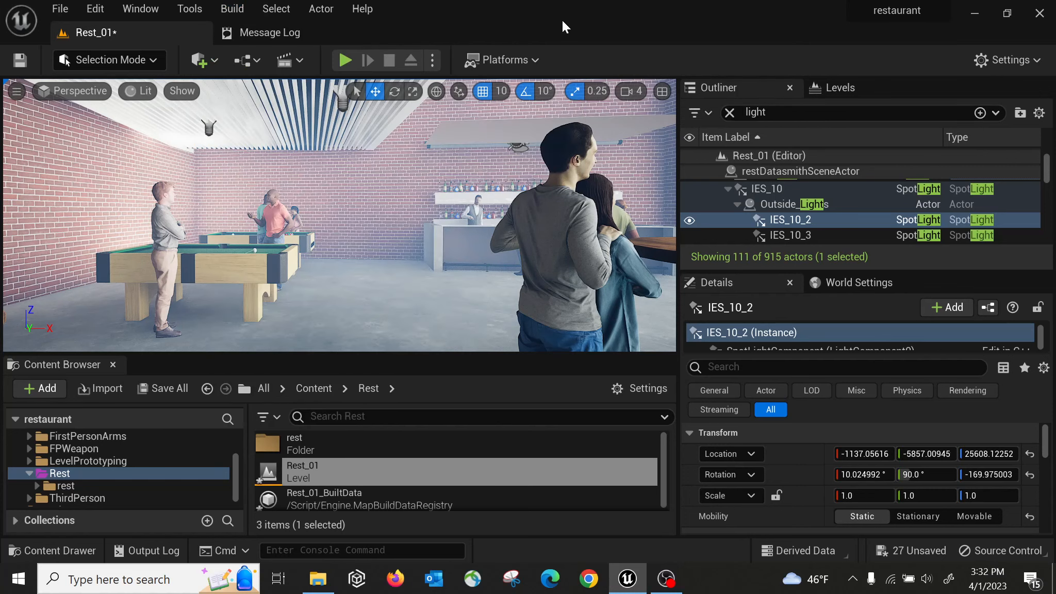
Step: Review the UV warnings under Lighting Results in the Message Log, clear the list and close the log
{"action": "left_click", "coordinate": [272, 31]}
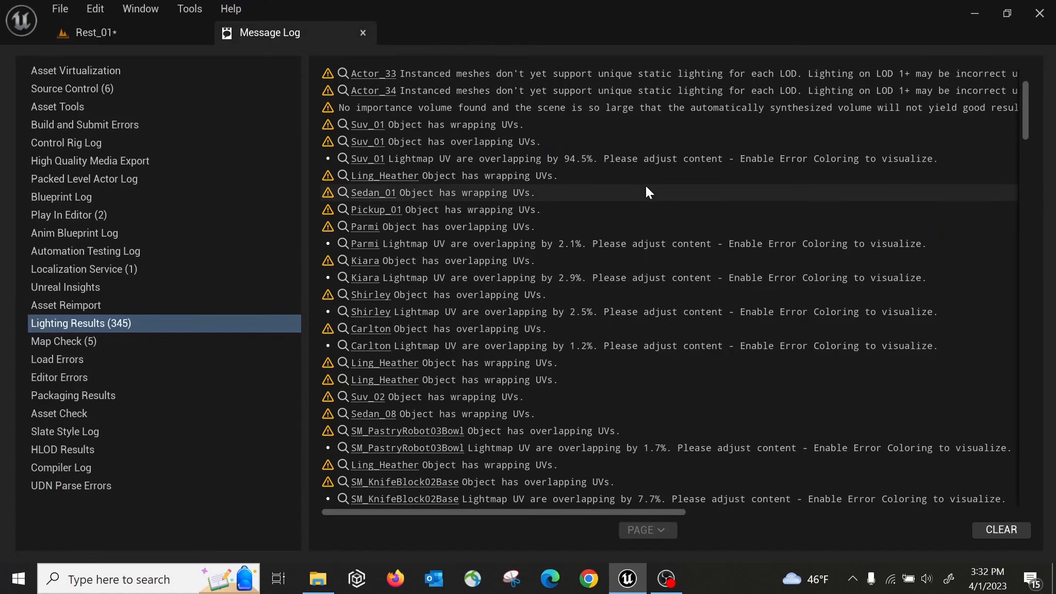
{"action": "left_click_drag", "start_coordinate": [1023, 102], "coordinate": [1024, 213]}
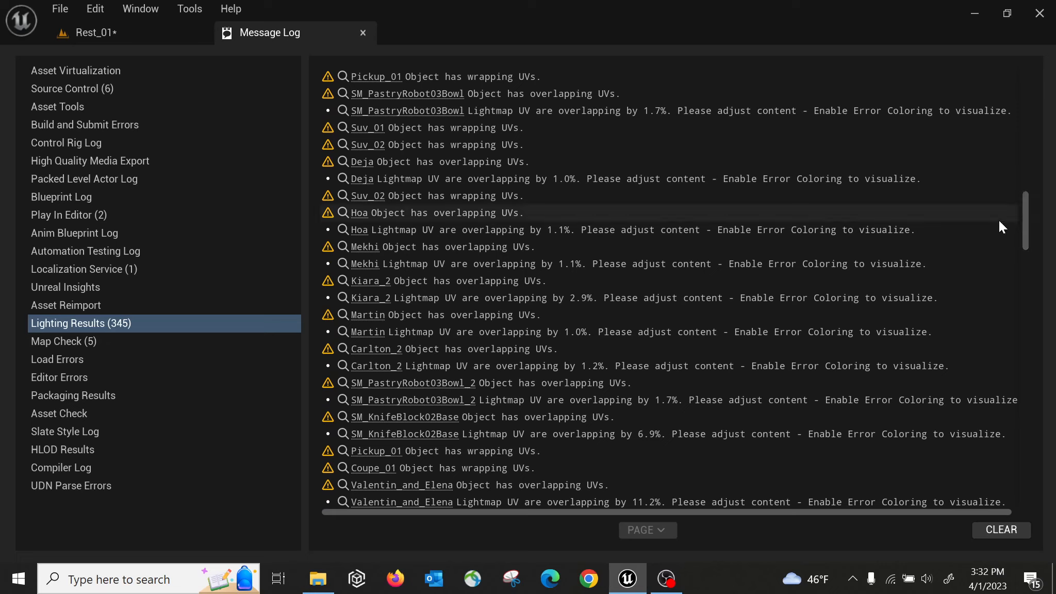
{"action": "left_click", "coordinate": [536, 350]}
{"action": "left_click", "coordinate": [470, 213]}
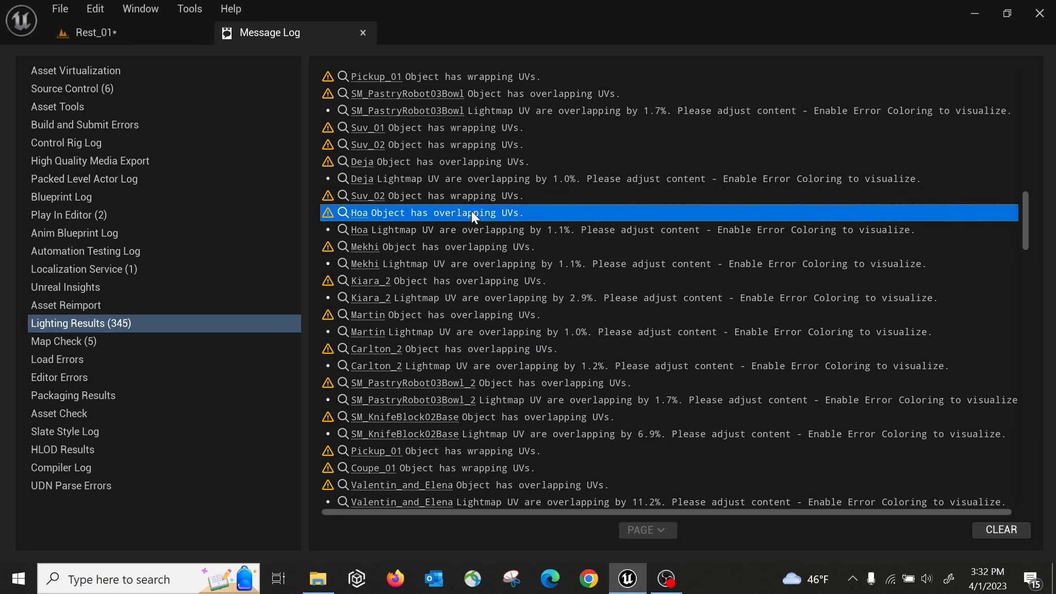
{"action": "left_click", "coordinate": [1001, 530]}
{"action": "left_click", "coordinate": [363, 32]}
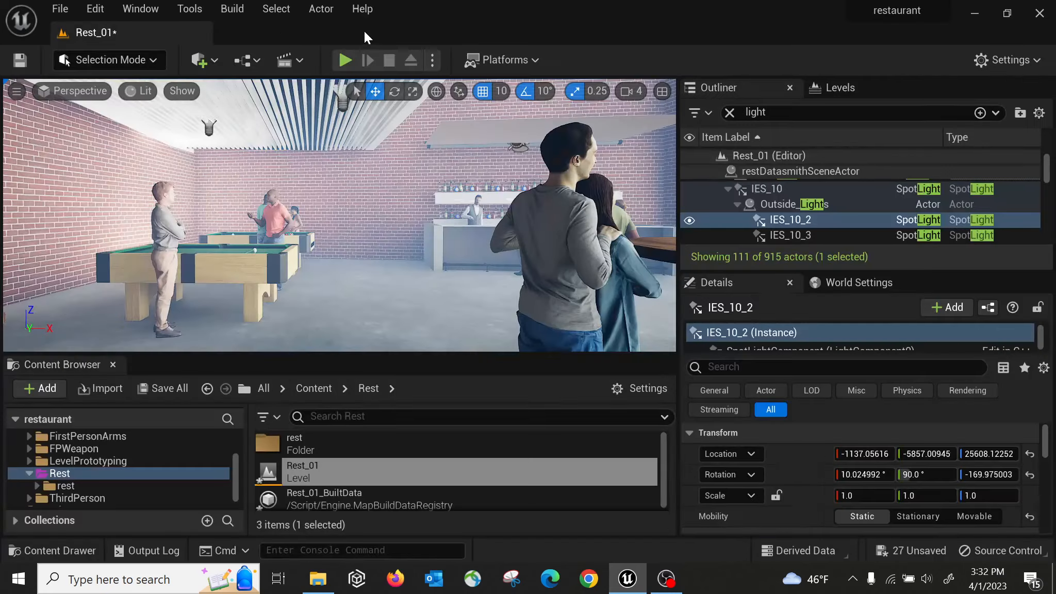
Step: Play test the level with built lighting, walking through the entrance to the bar counter and the staircase, and end the session
{"action": "right_click_drag", "start_coordinate": [327, 172], "coordinate": [327, 172]}
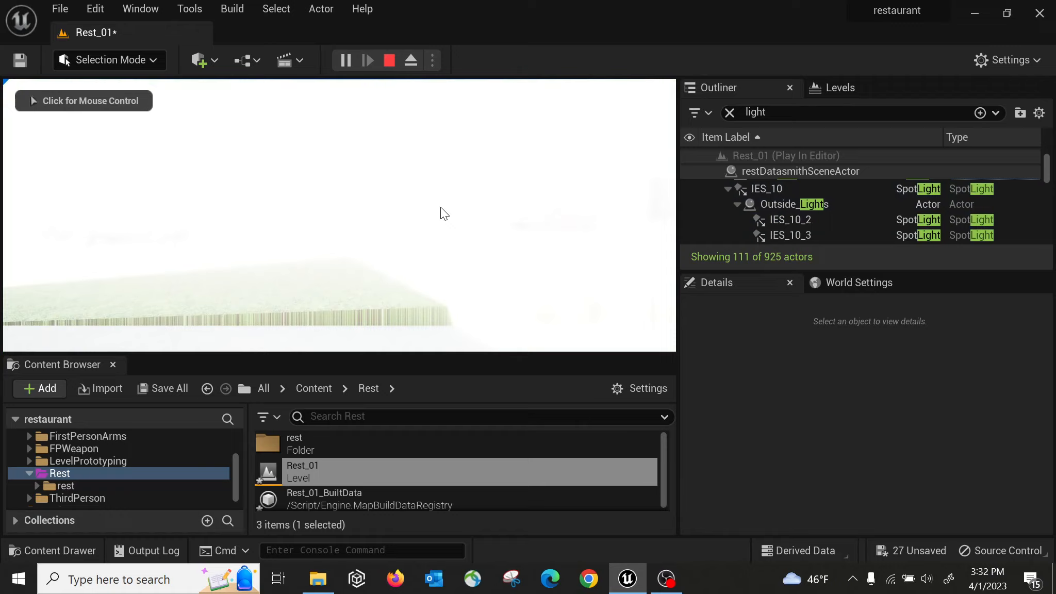
{"action": "left_click", "coordinate": [425, 242]}
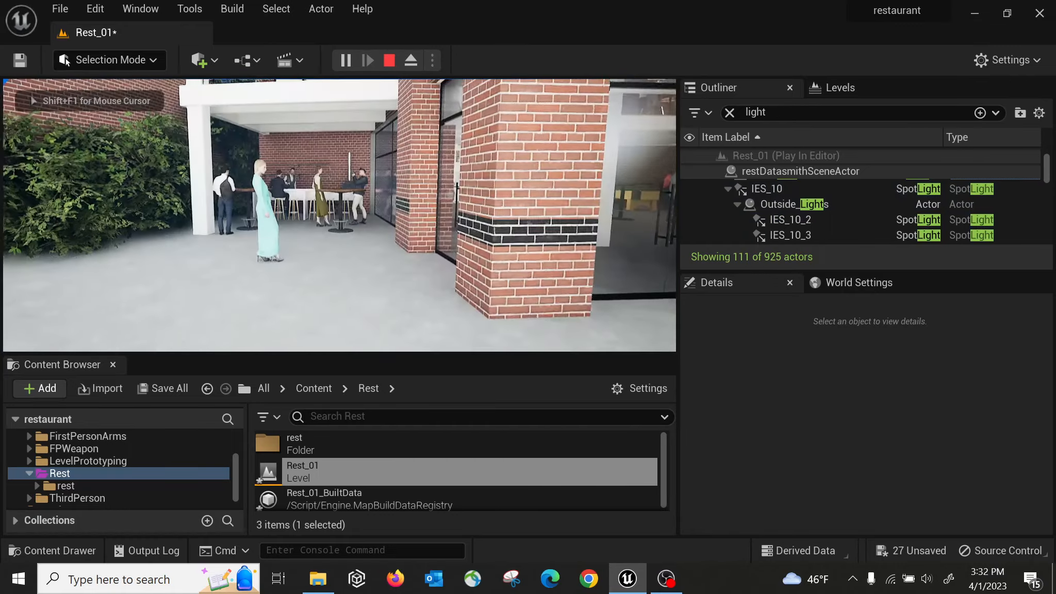
{"action": "key", "text": "w"}
{"action": "key", "text": "w"}
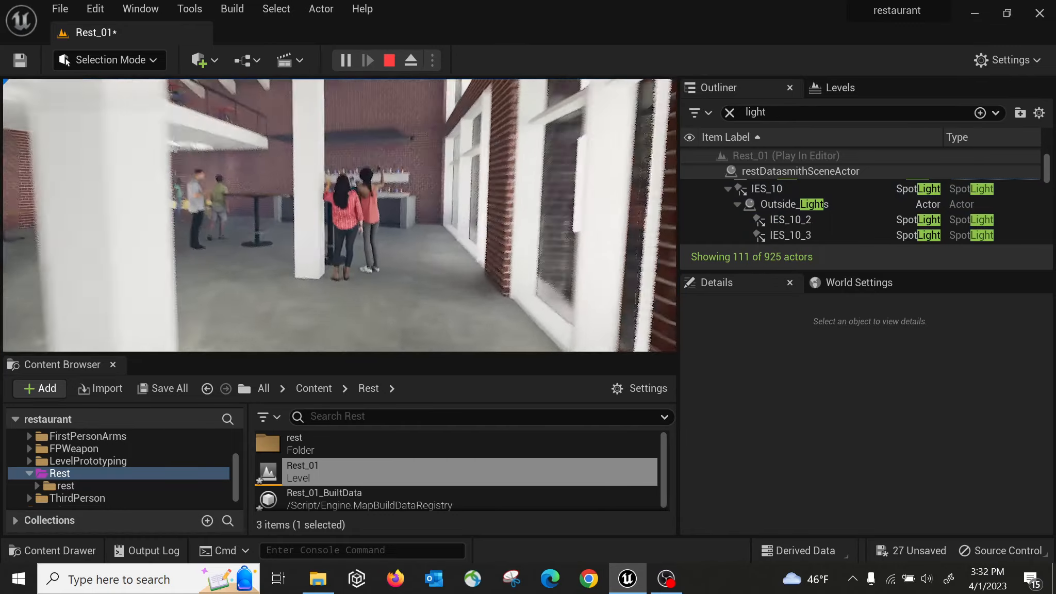
{"action": "key", "text": "w"}
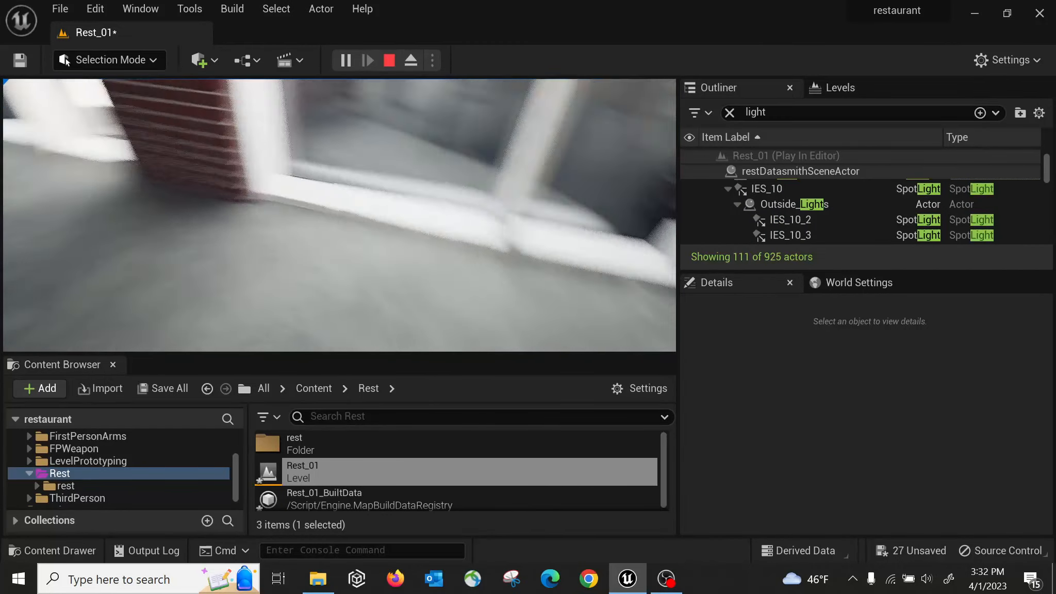
{"action": "key", "text": "w"}
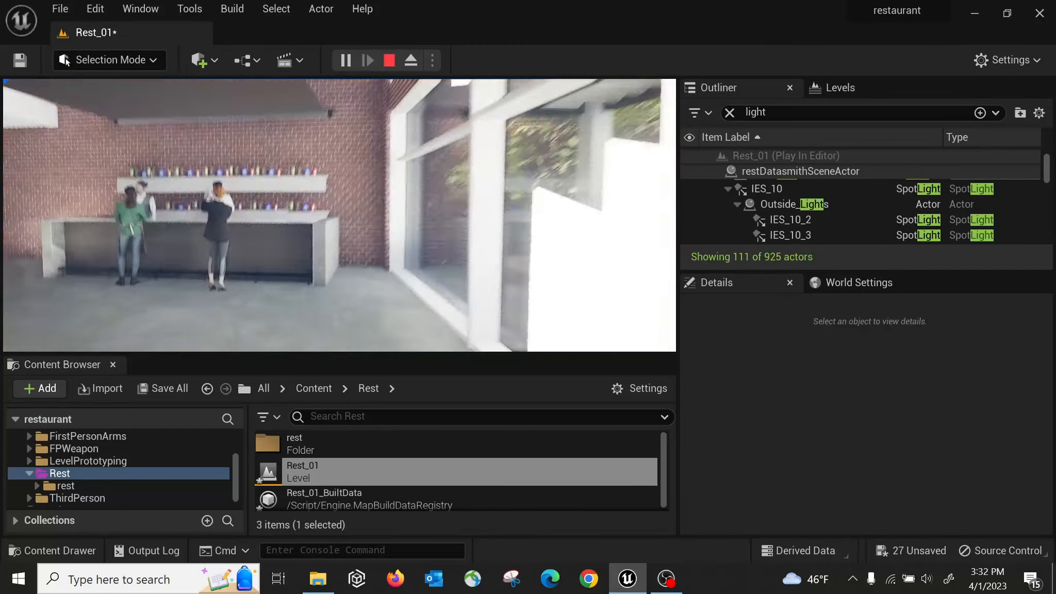
{"action": "key", "text": "w"}
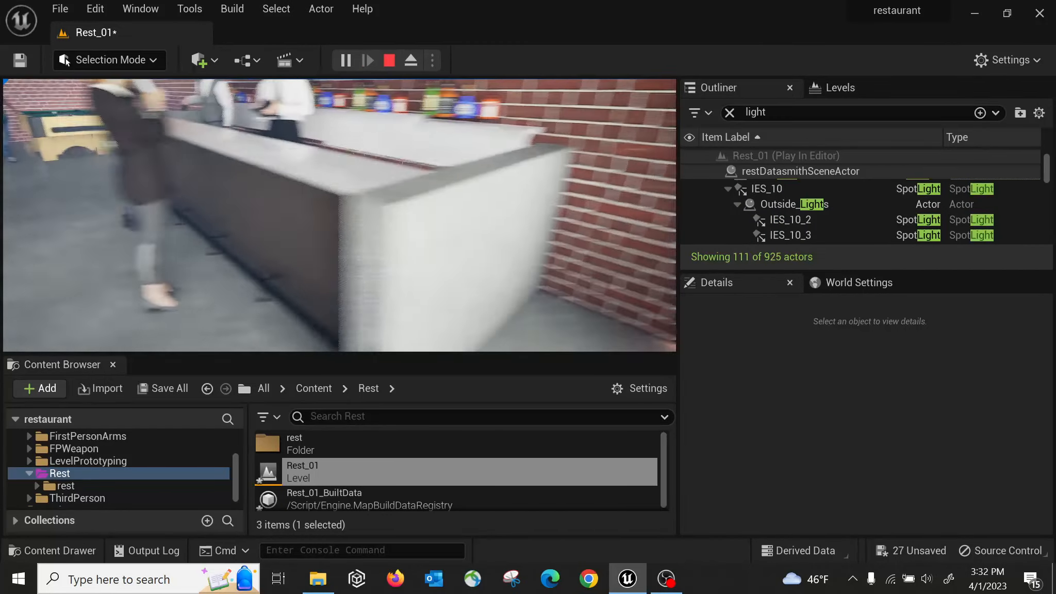
{"action": "key", "text": "w"}
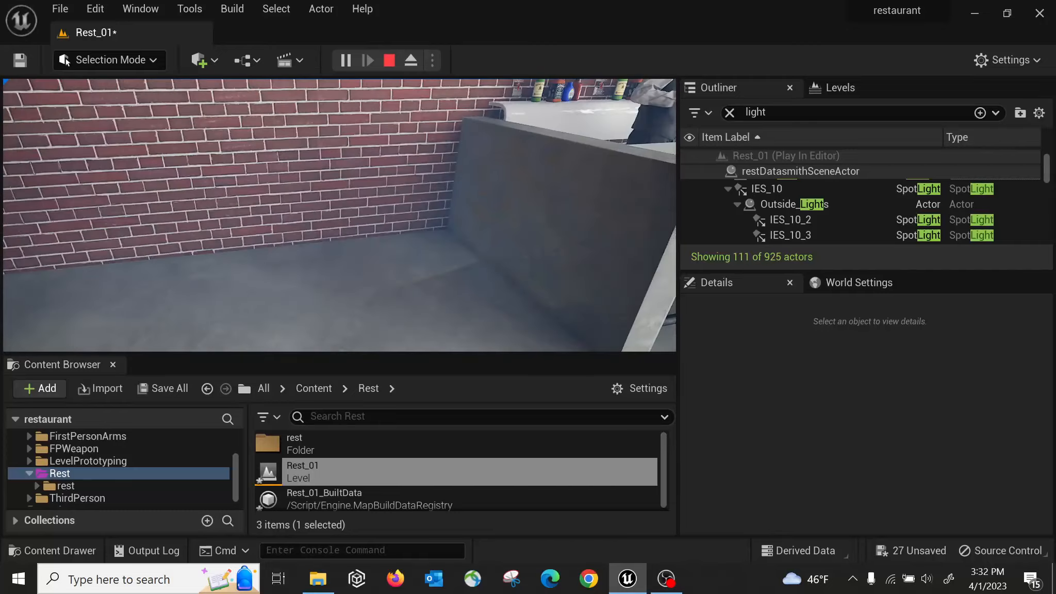
{"action": "key", "text": "w"}
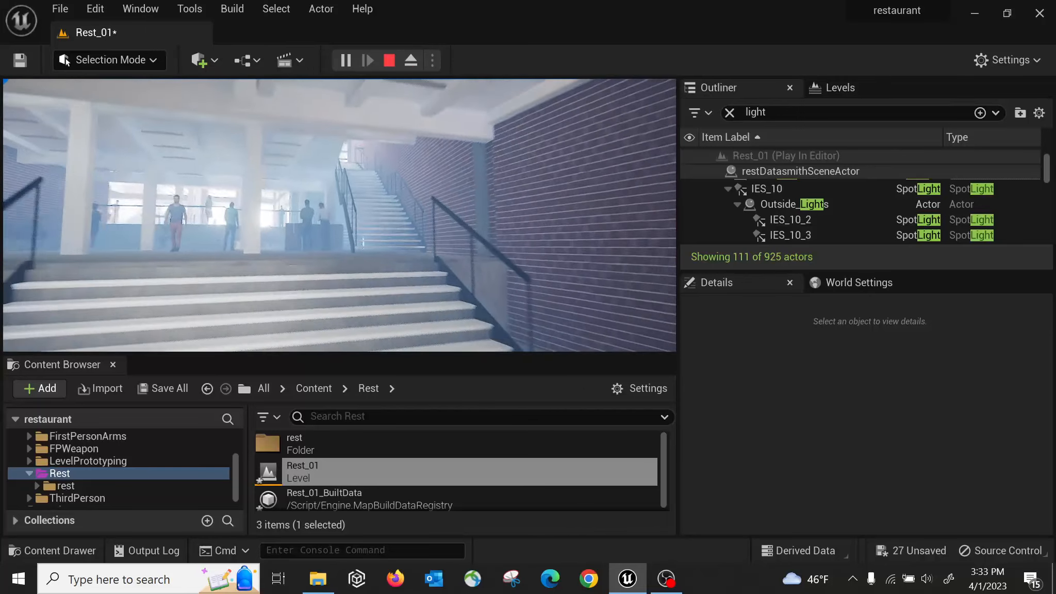
{"action": "key", "text": "Escape"}
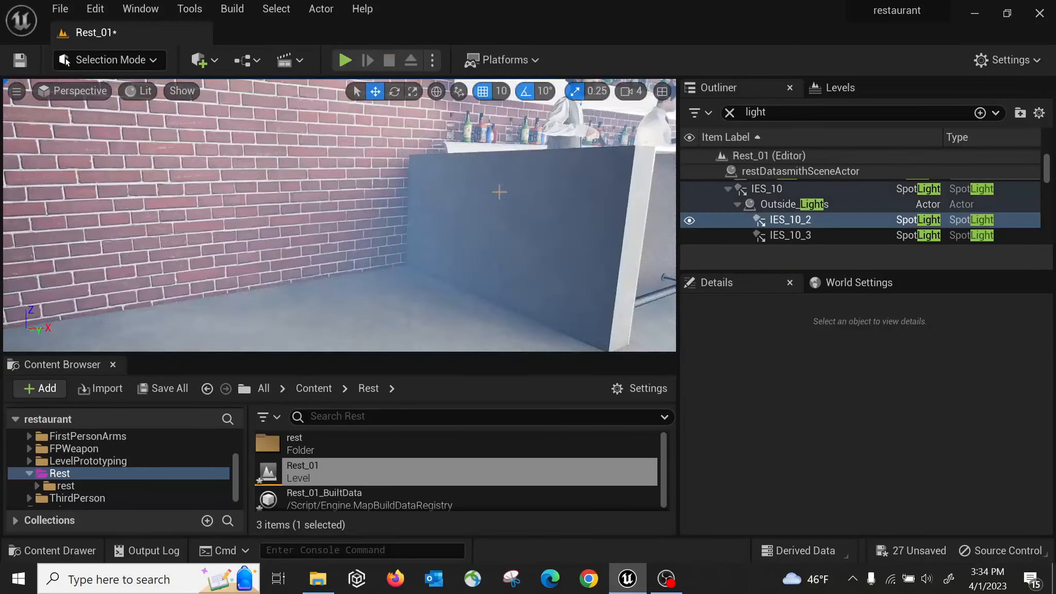